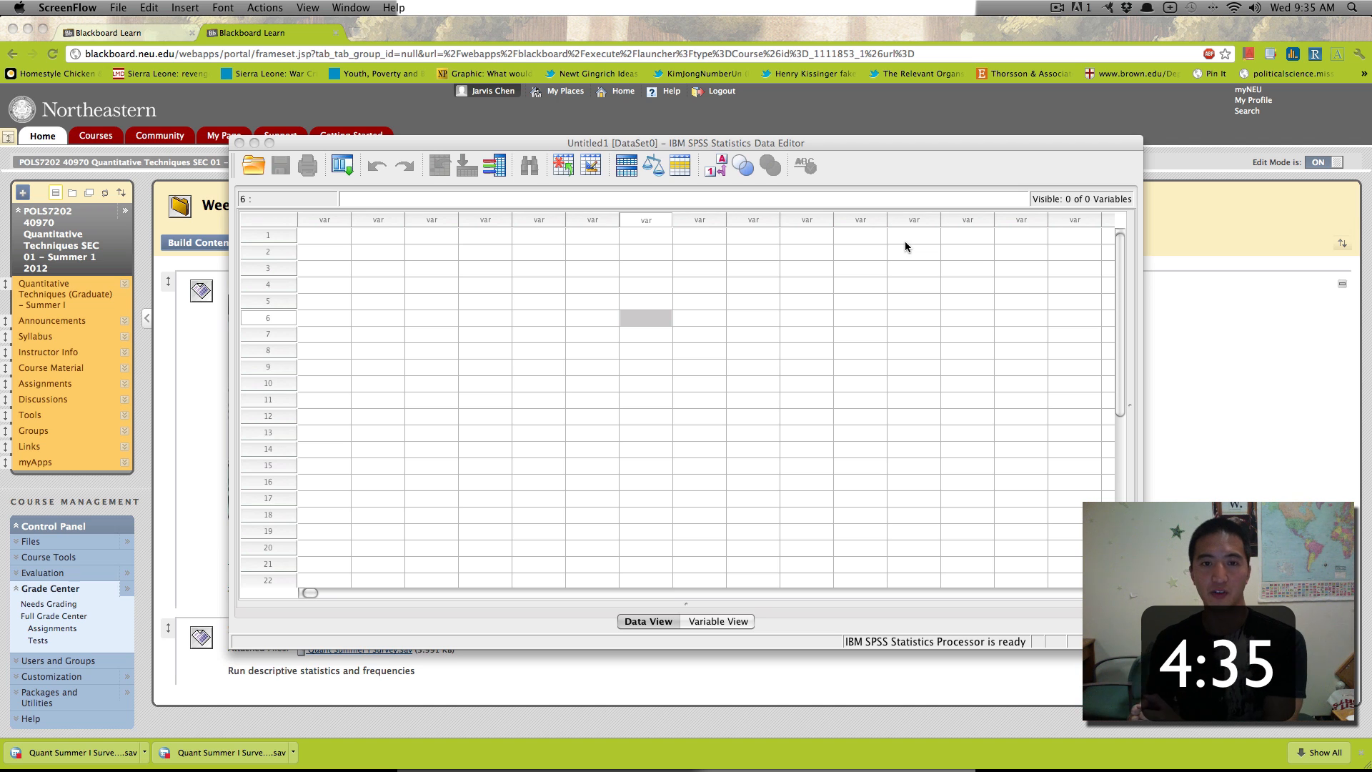
click(658, 382)
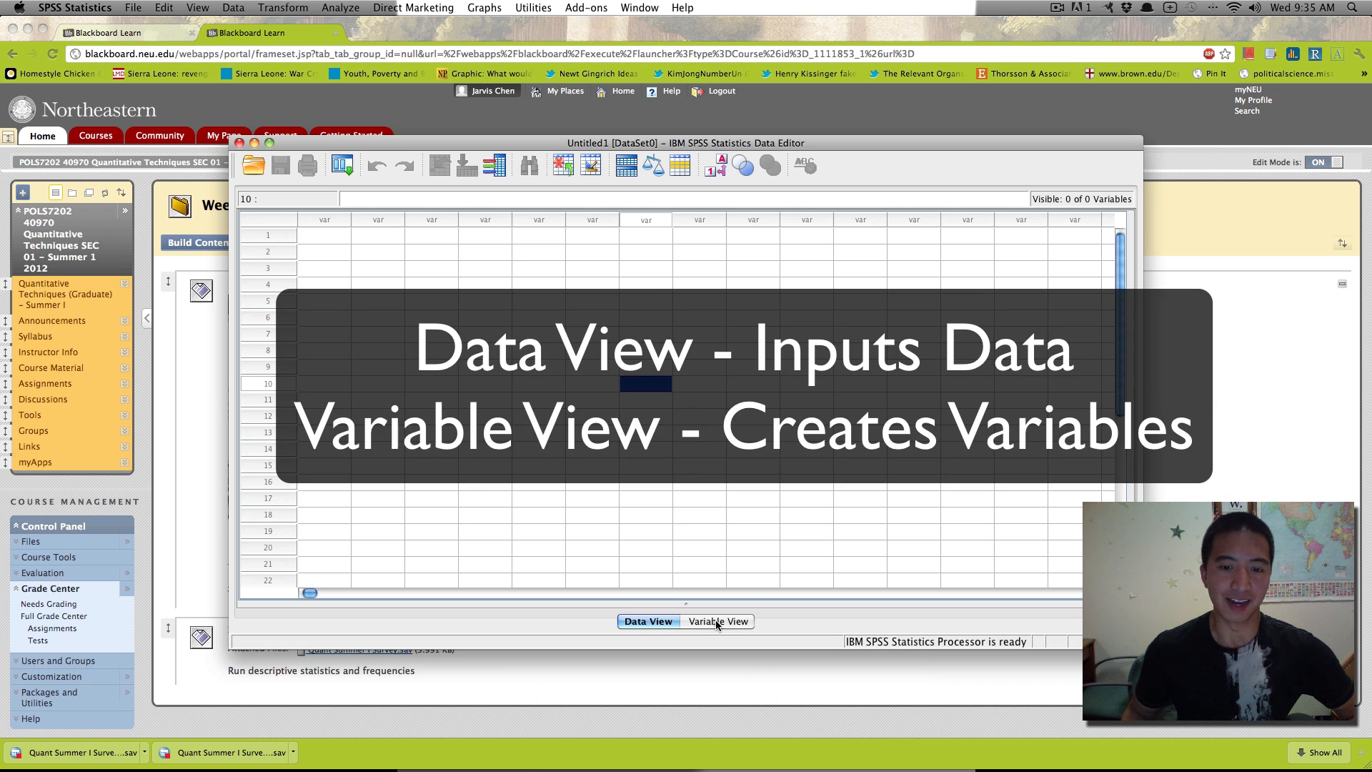
click(715, 619)
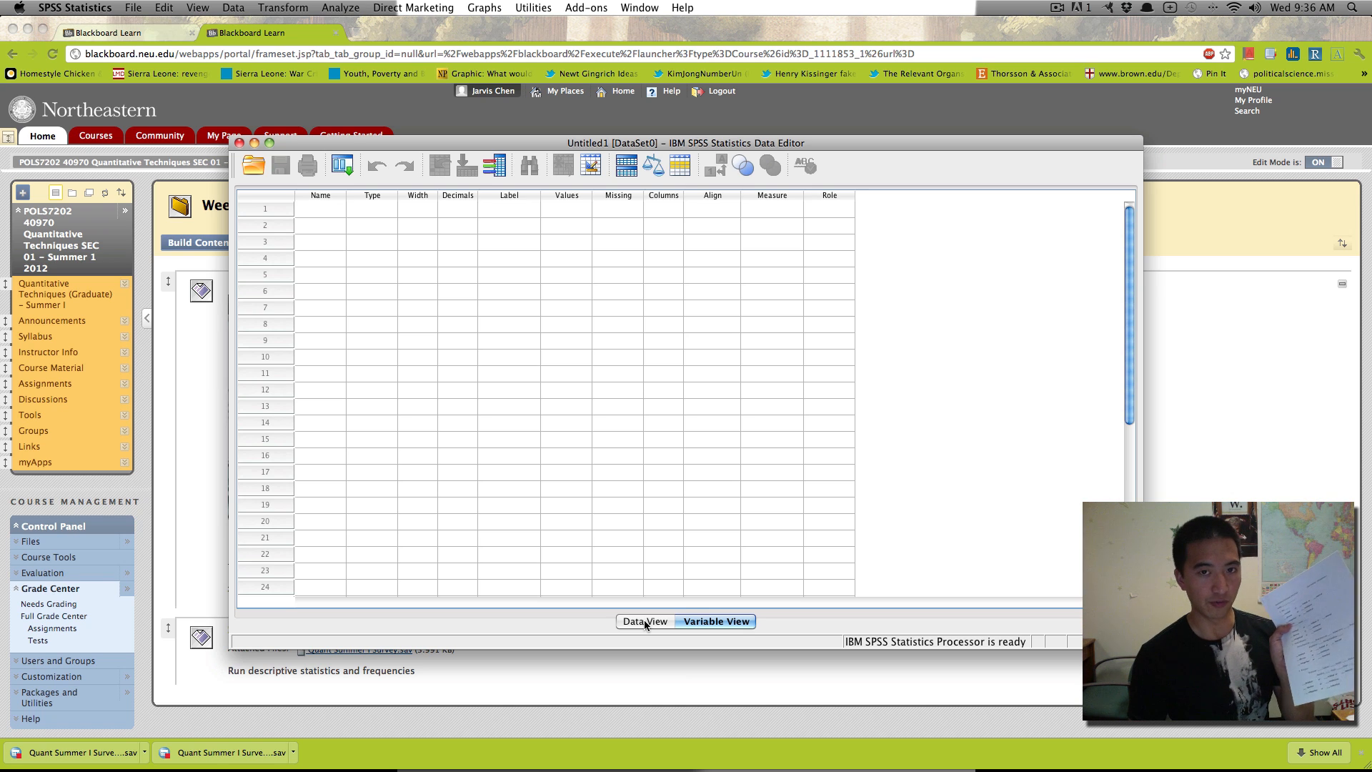
click(645, 619)
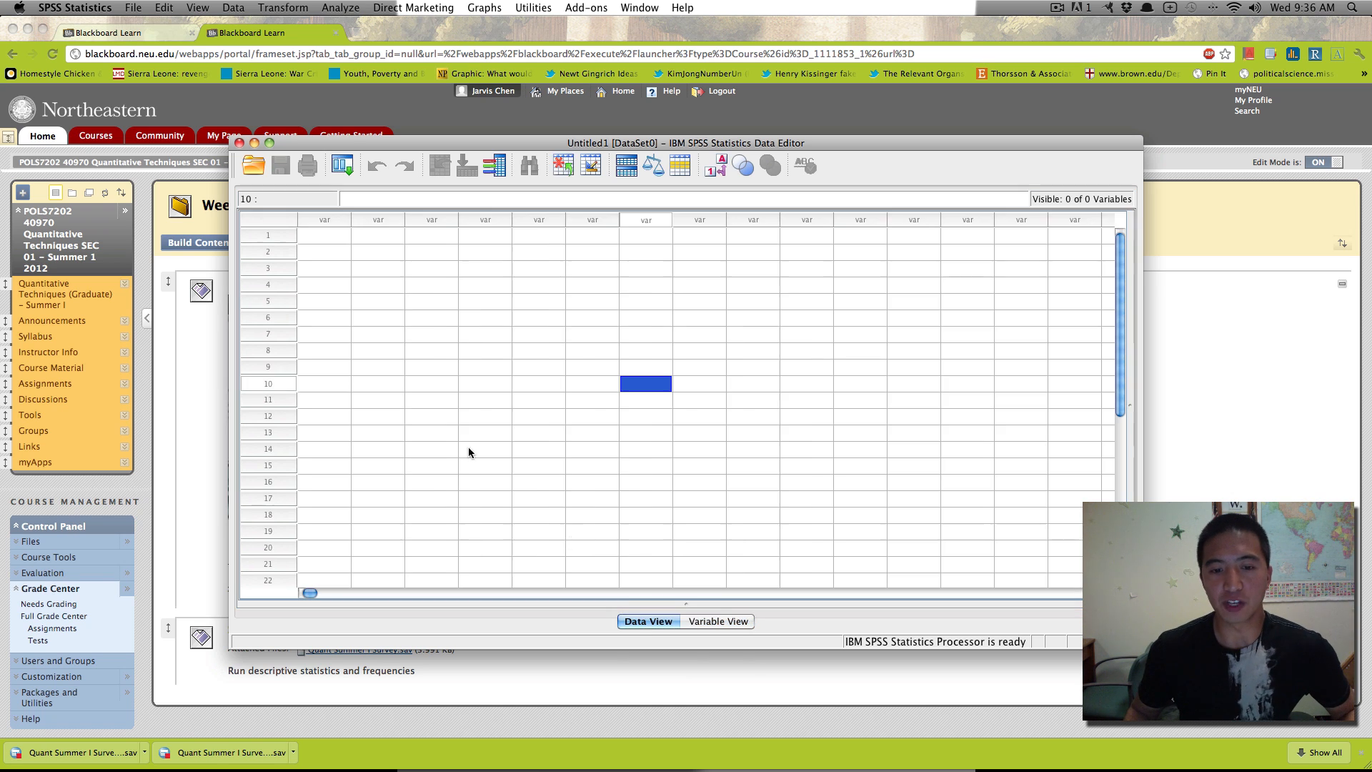
- Define a variable named Age in the first row of Variable View
click(325, 237)
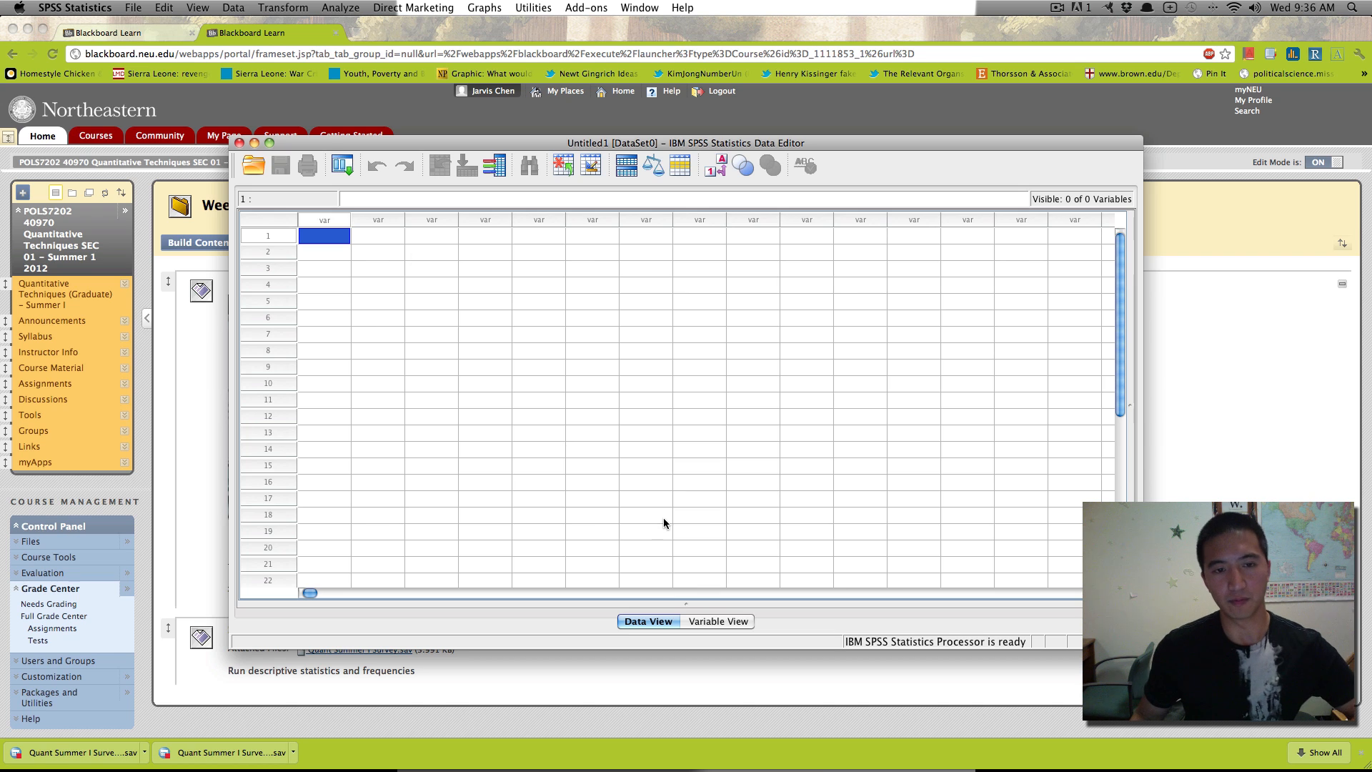
click(703, 623)
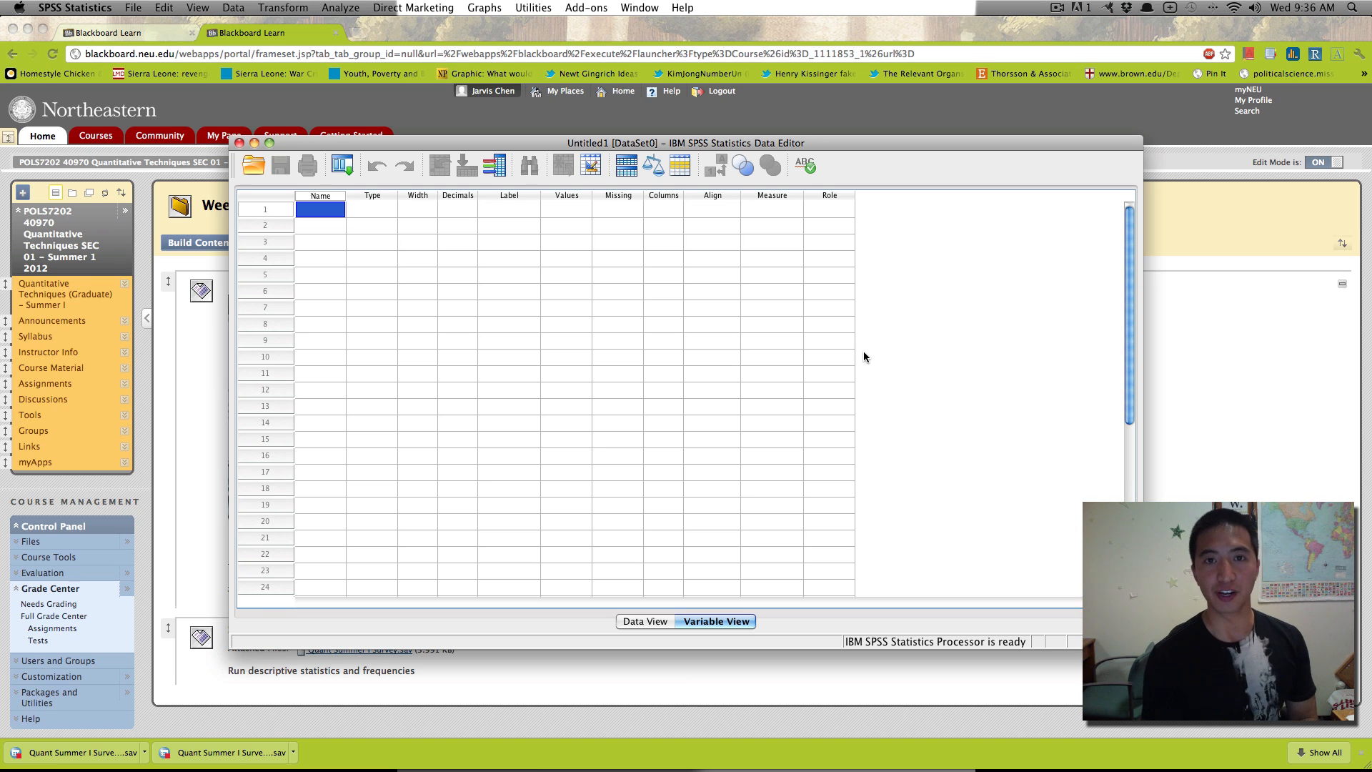
text(Age)
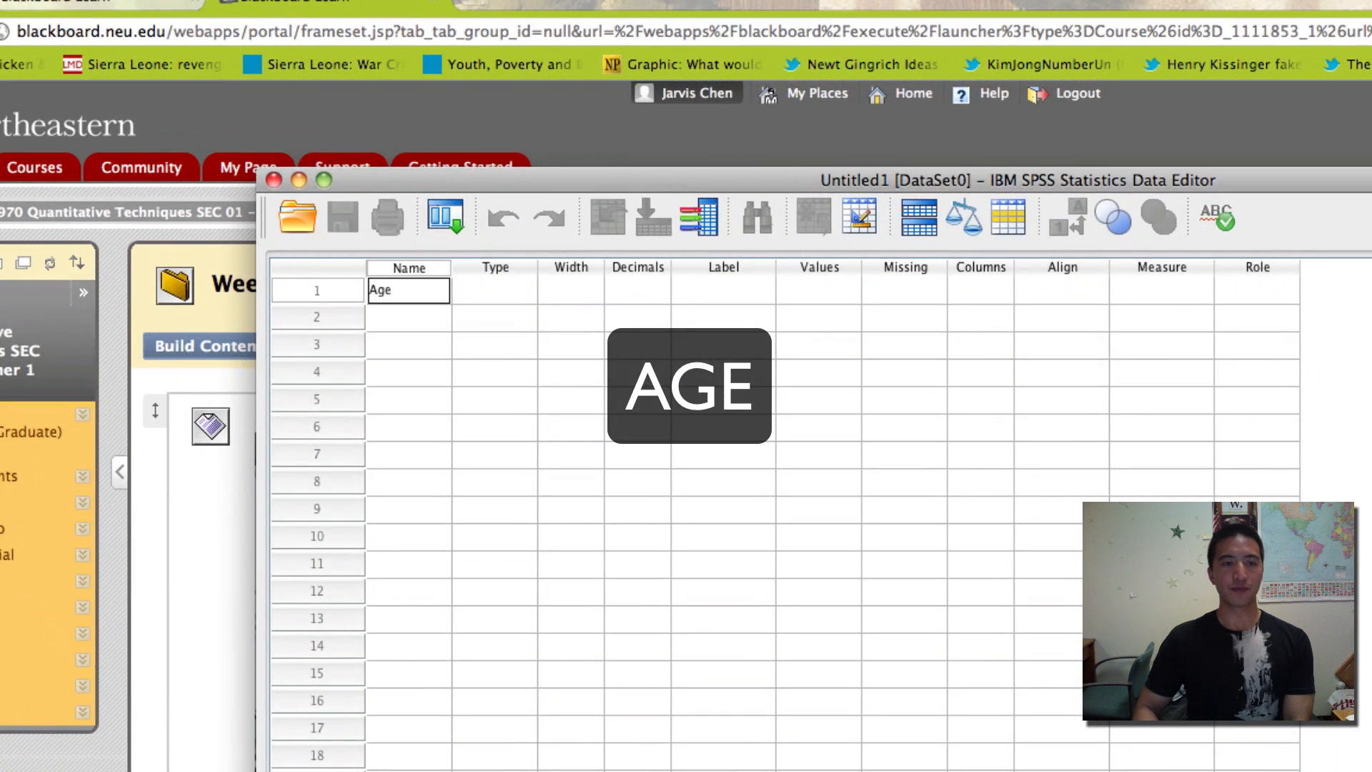
key(Return)
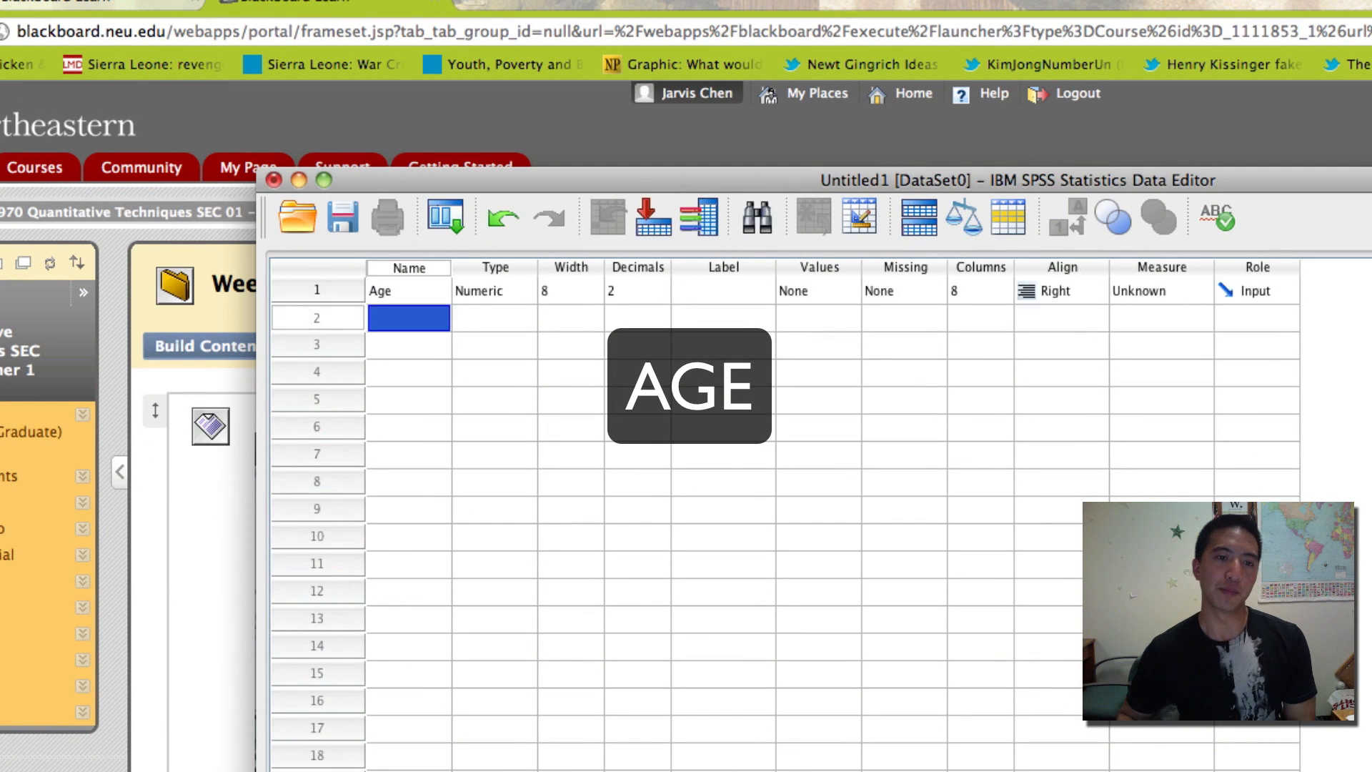
- Set the measurement level of the Age variable to Scale
click(317, 291)
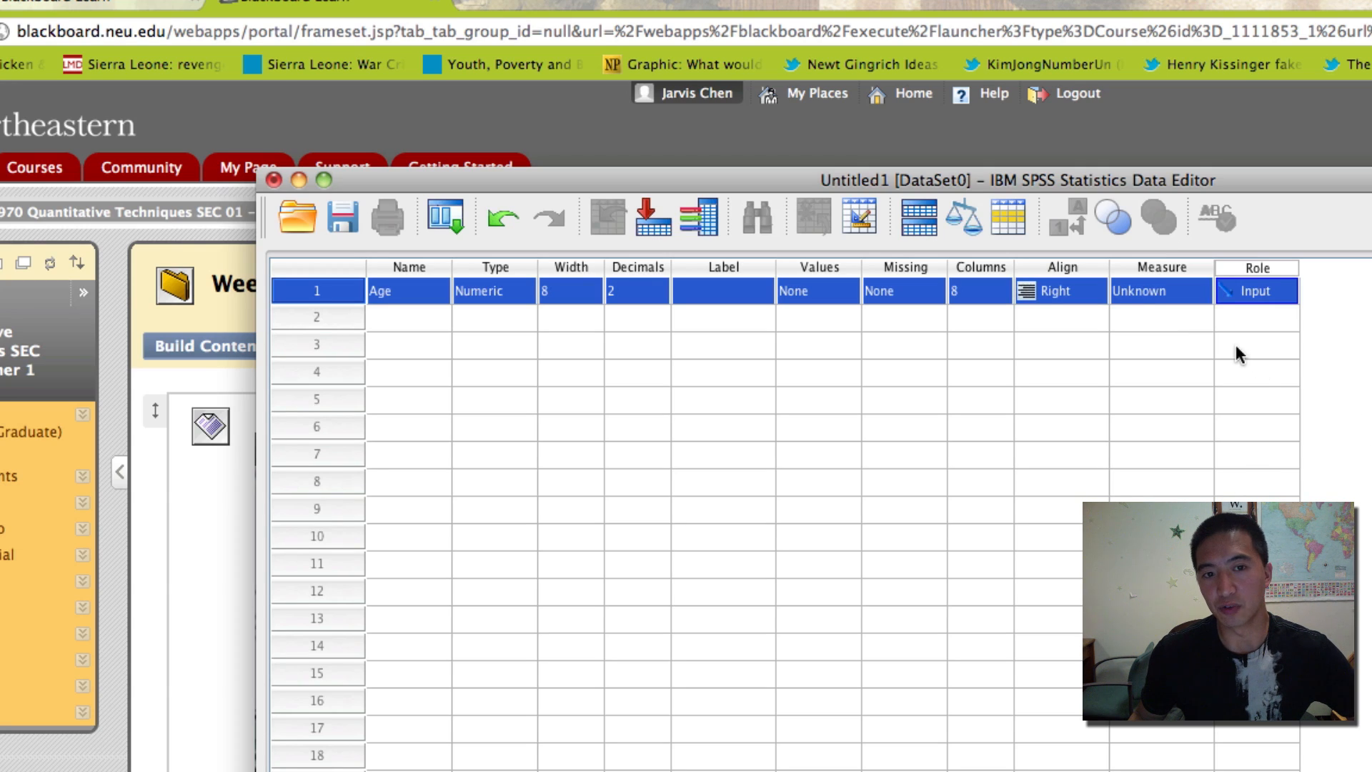
click(1168, 290)
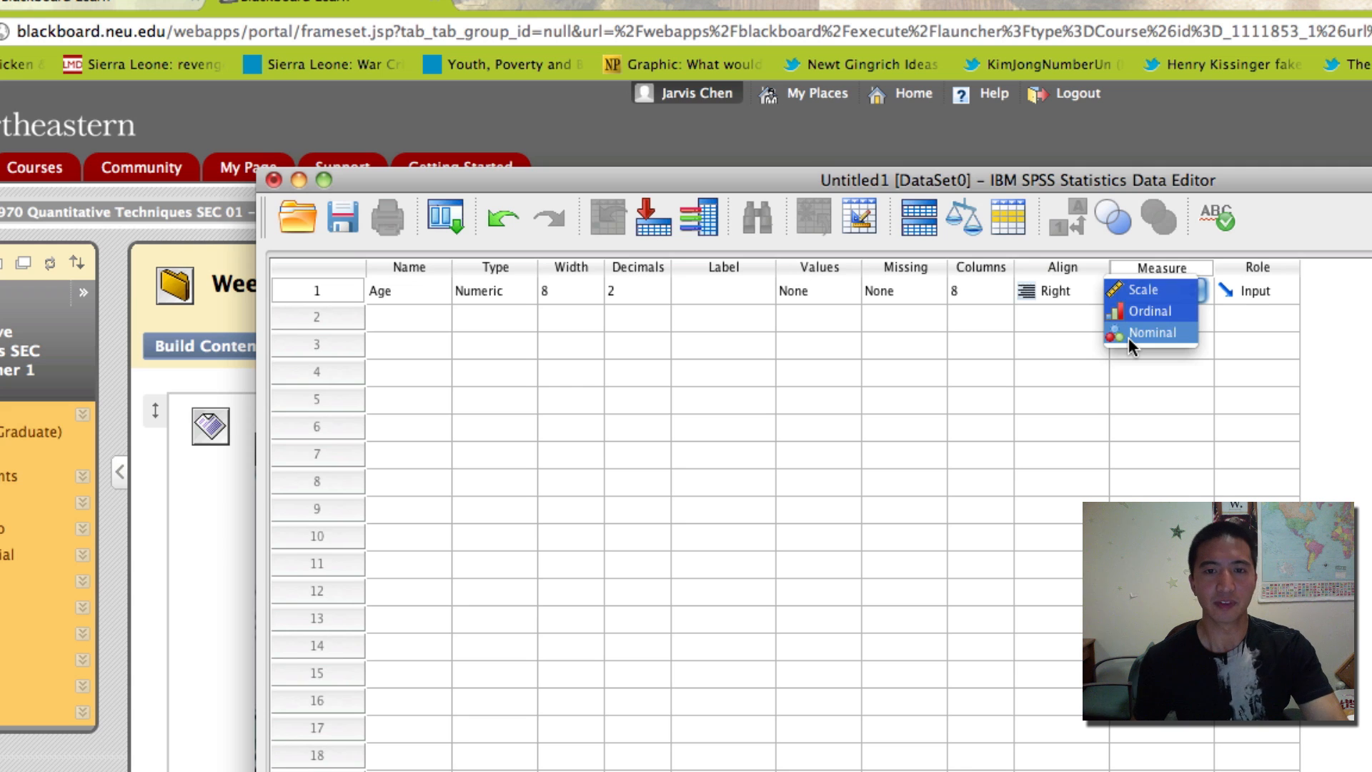
click(1140, 290)
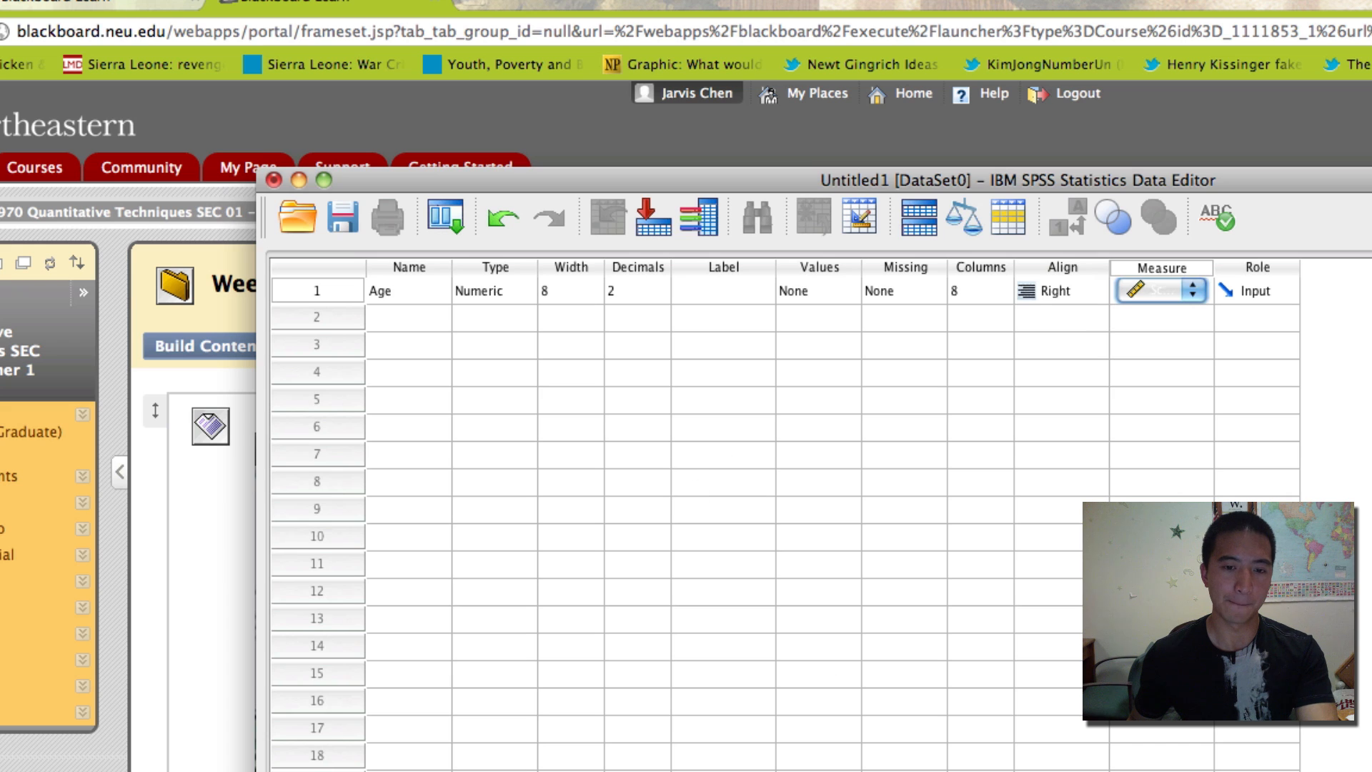
click(406, 320)
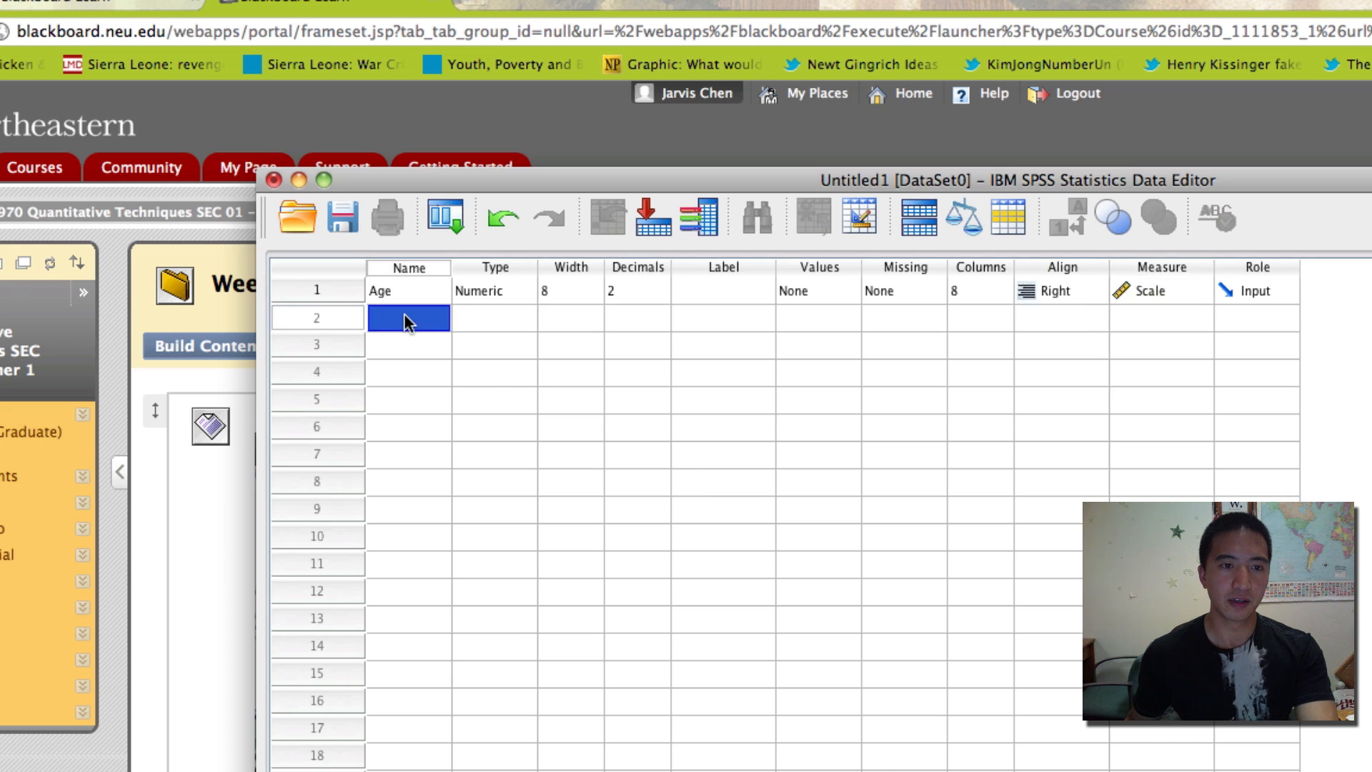
click(706, 290)
click(706, 293)
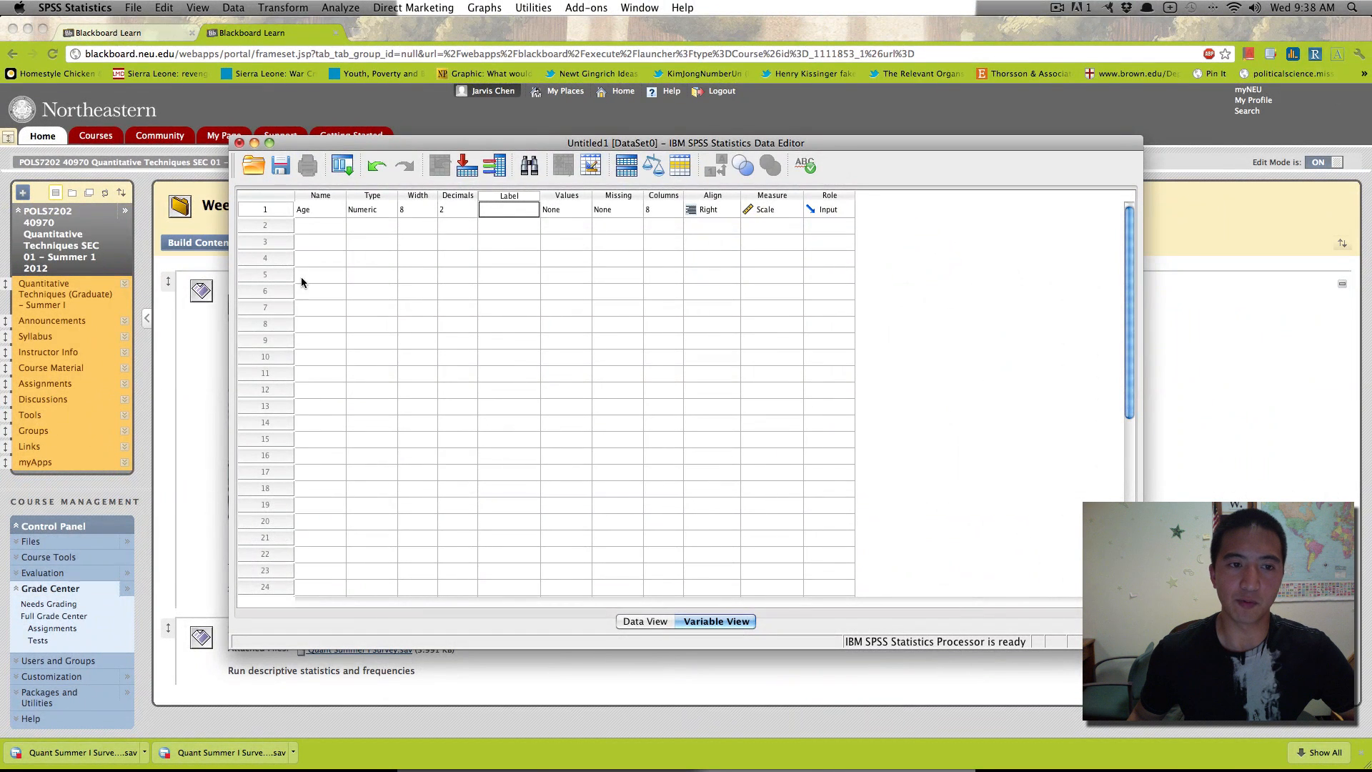
click(304, 227)
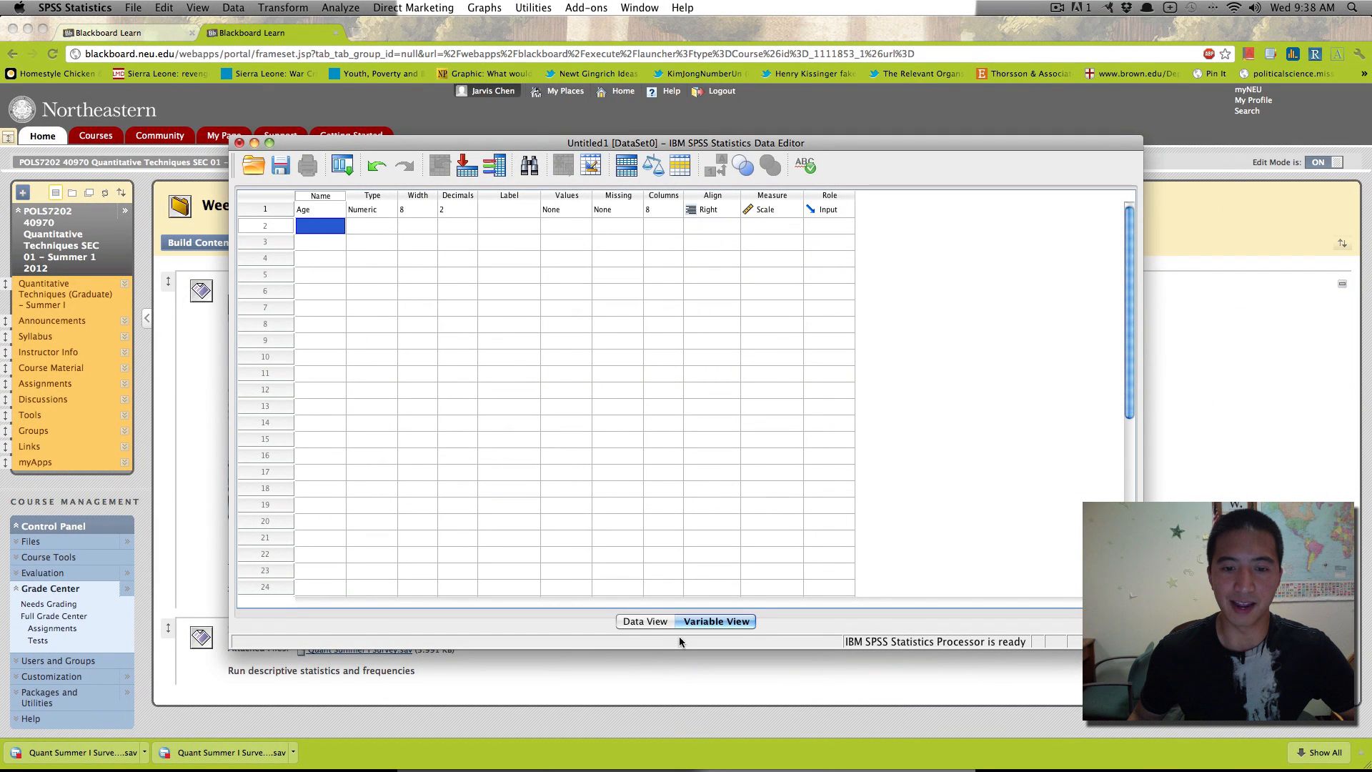
click(645, 621)
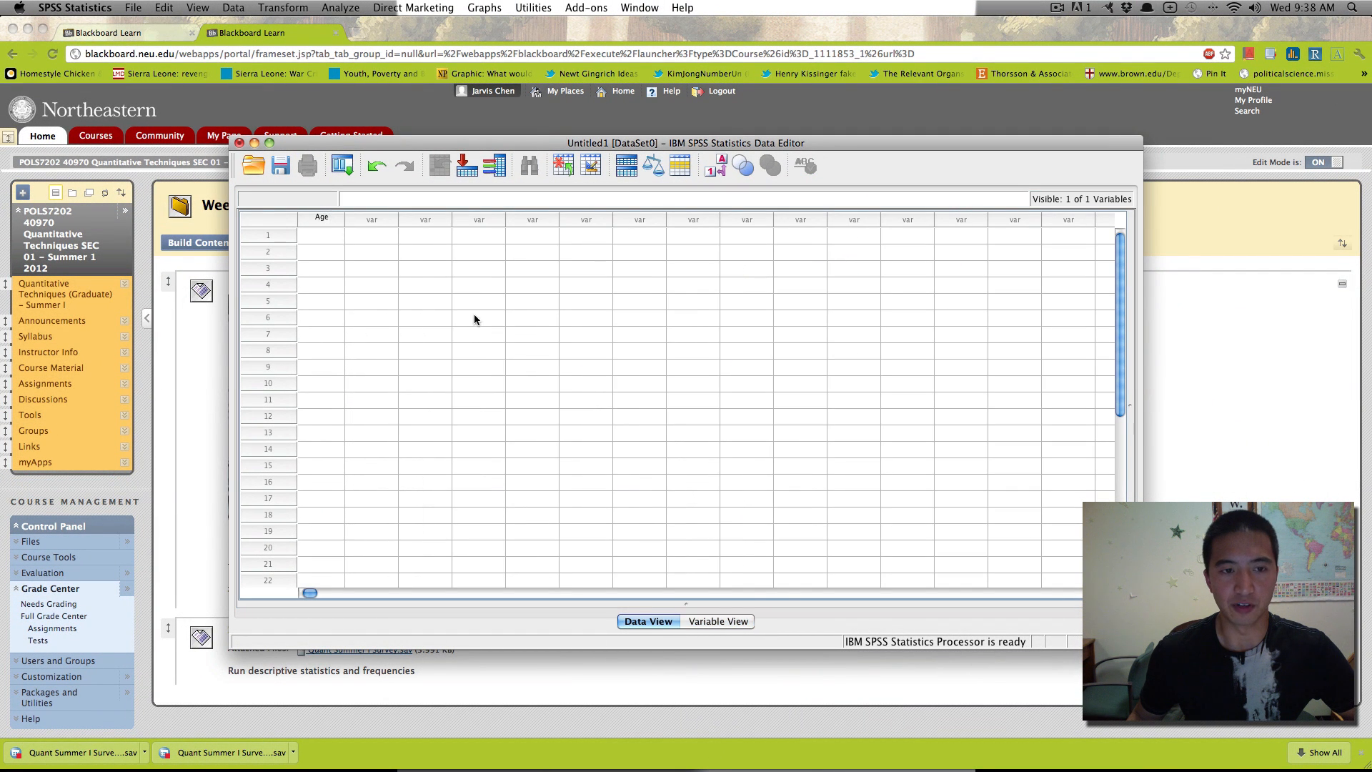
click(736, 622)
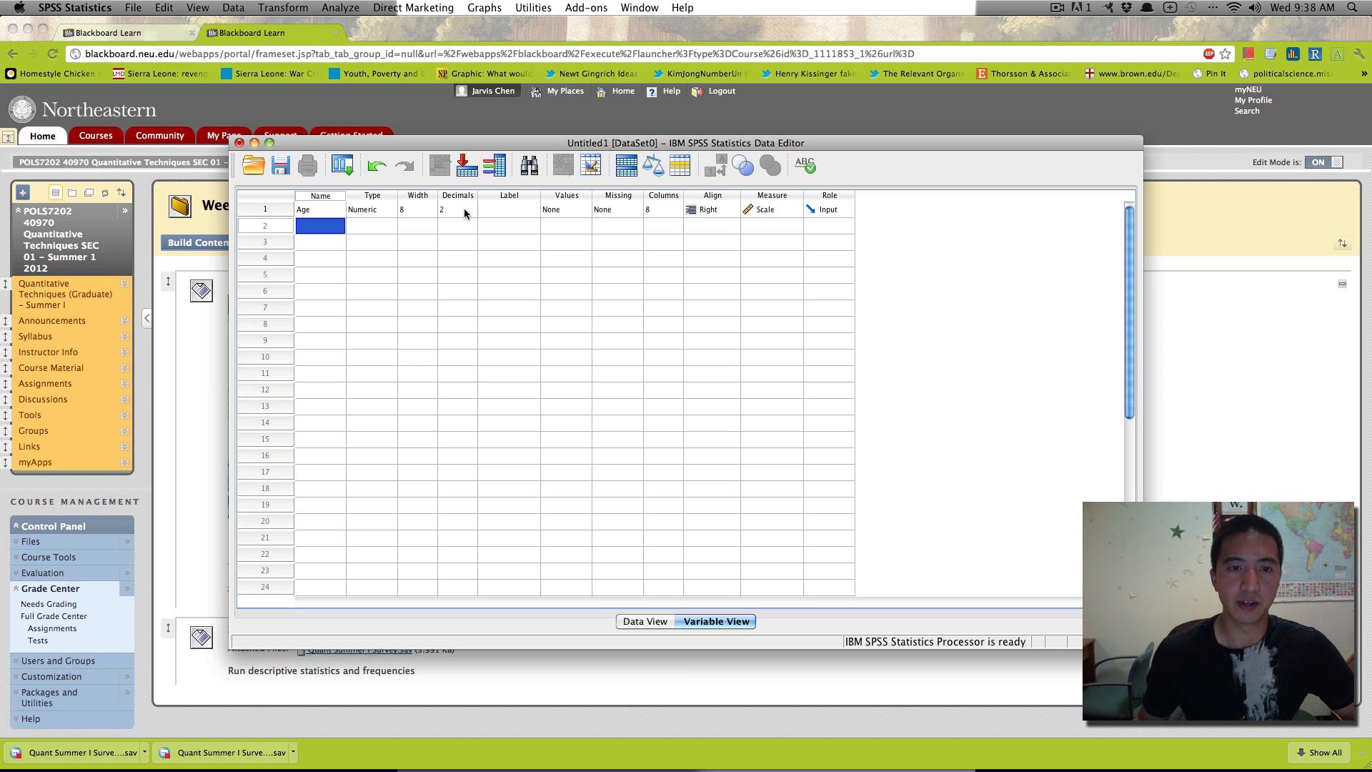
- Give the Age variable the label "How old are you, years" and widen the Label column to fit the text
double_click(513, 210)
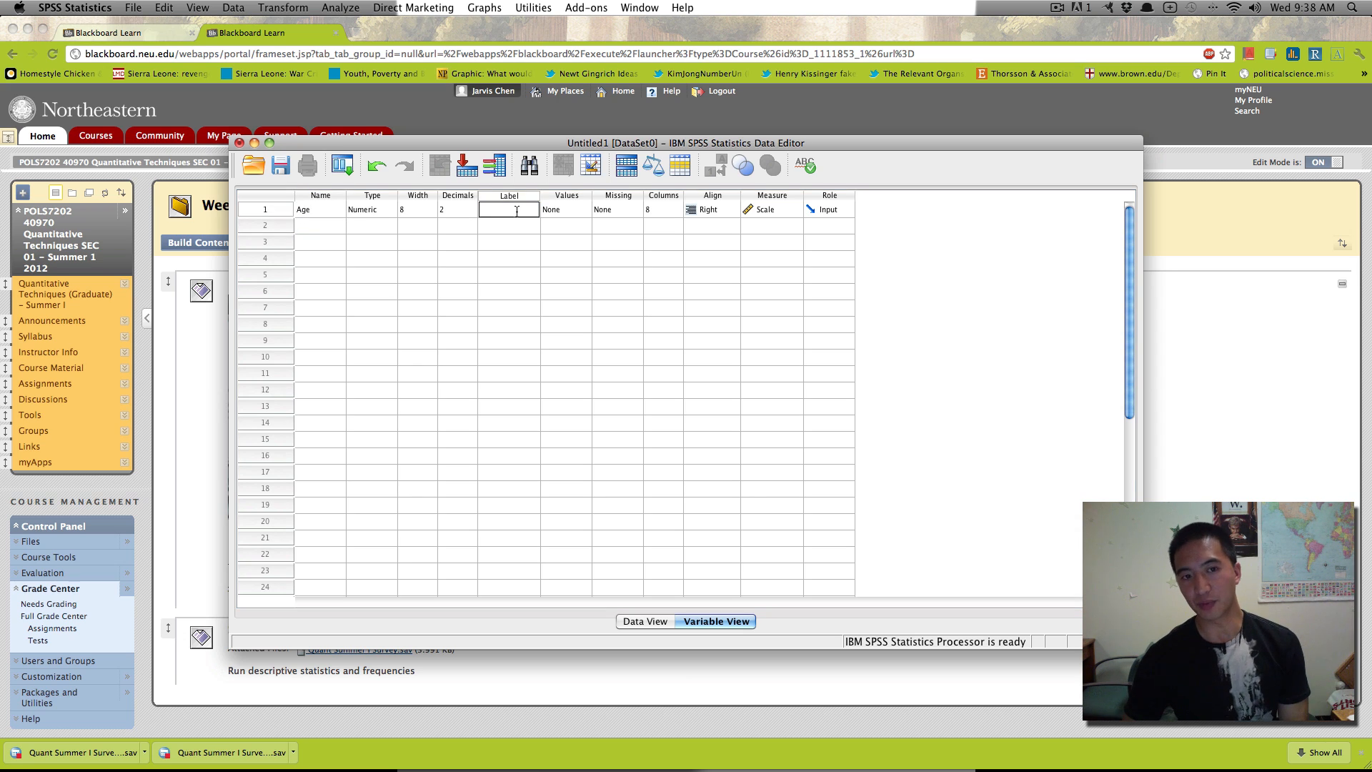
text(How old are)
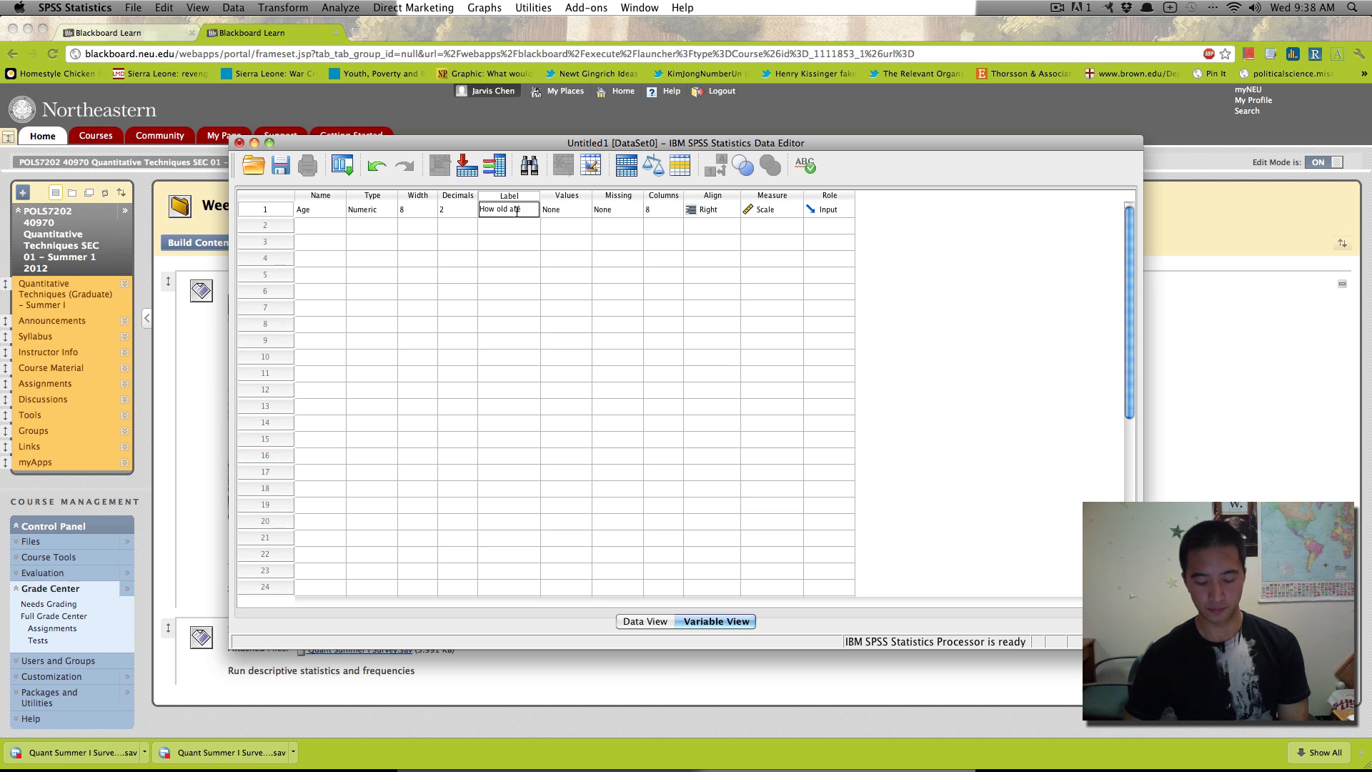
text(you, years)
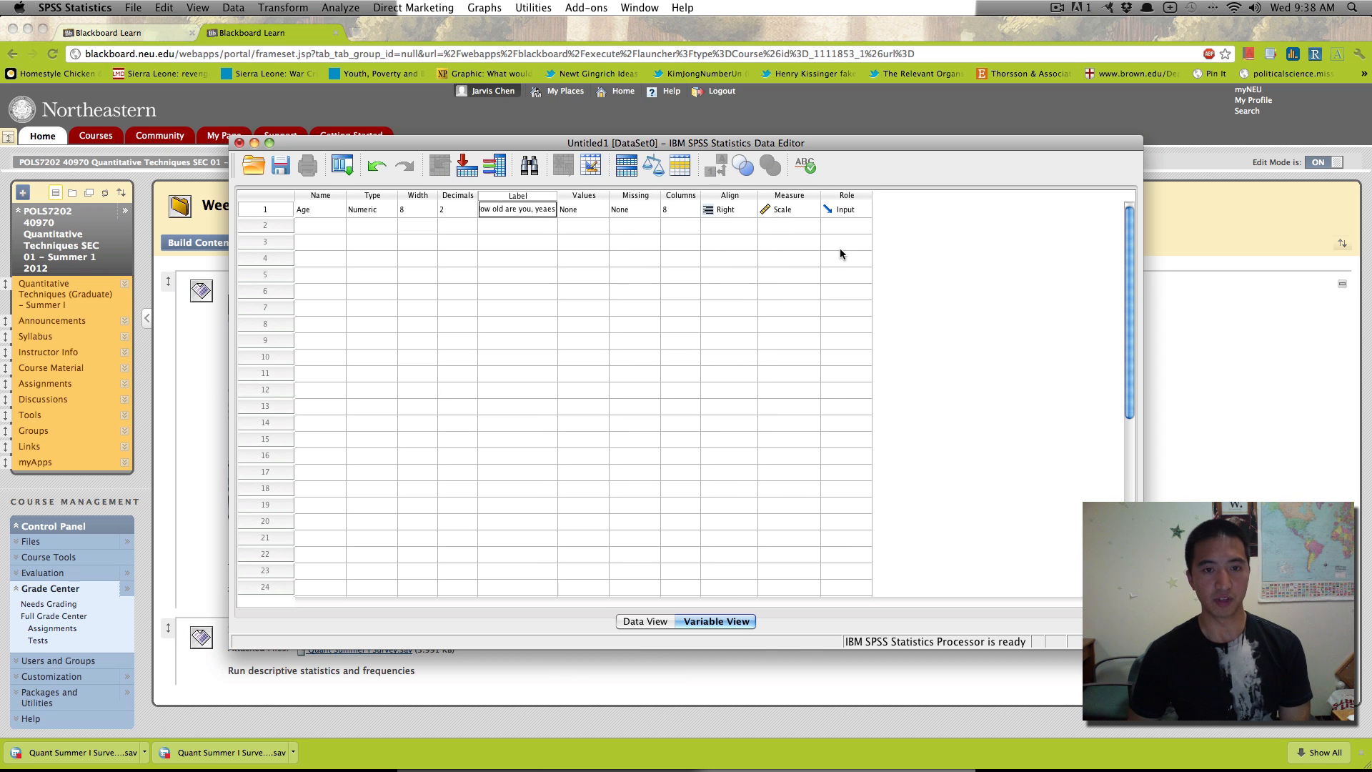
key(BackSpace)
key(BackSpace)
text(rs)
click(669, 275)
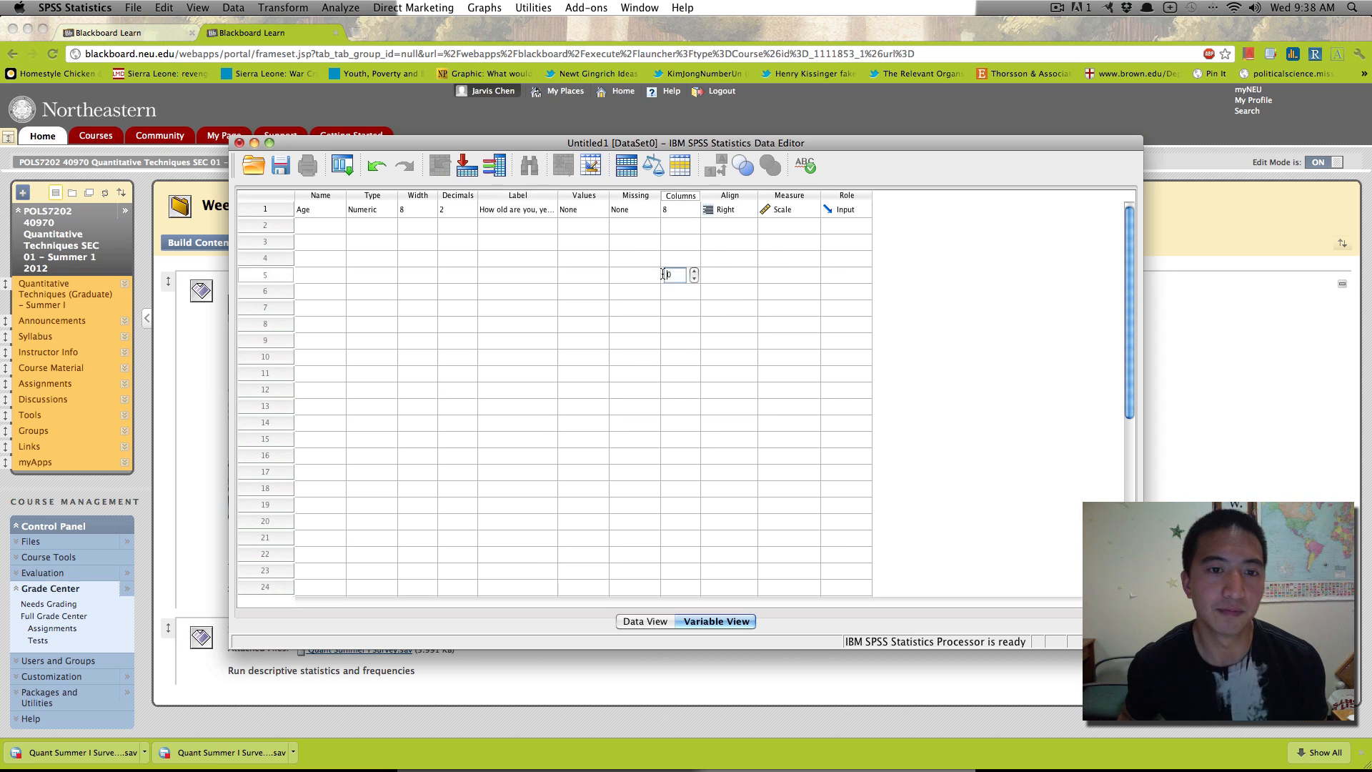
drag(577, 197, 587, 197)
- Add a second variable named Gender and set its measurement level to Nominal
click(320, 226)
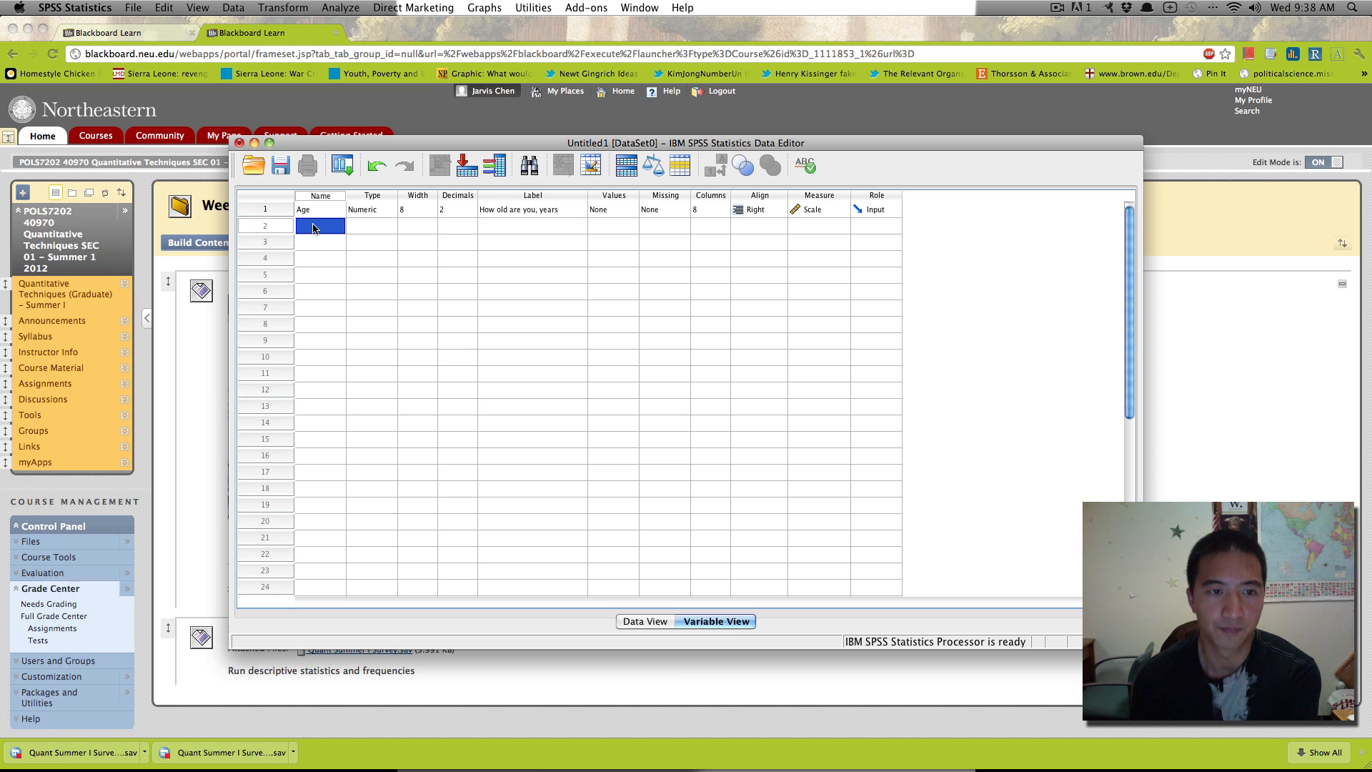
text(Gender)
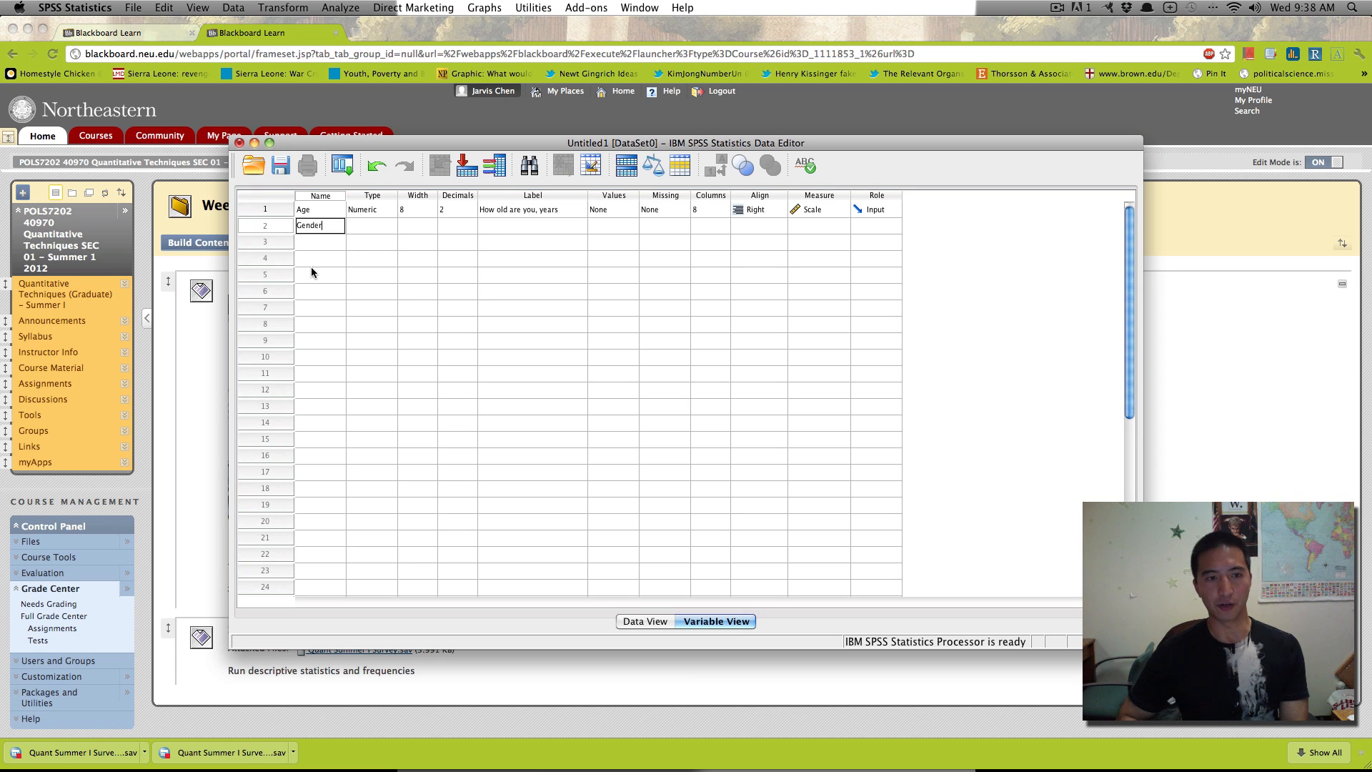
key(Return)
click(847, 223)
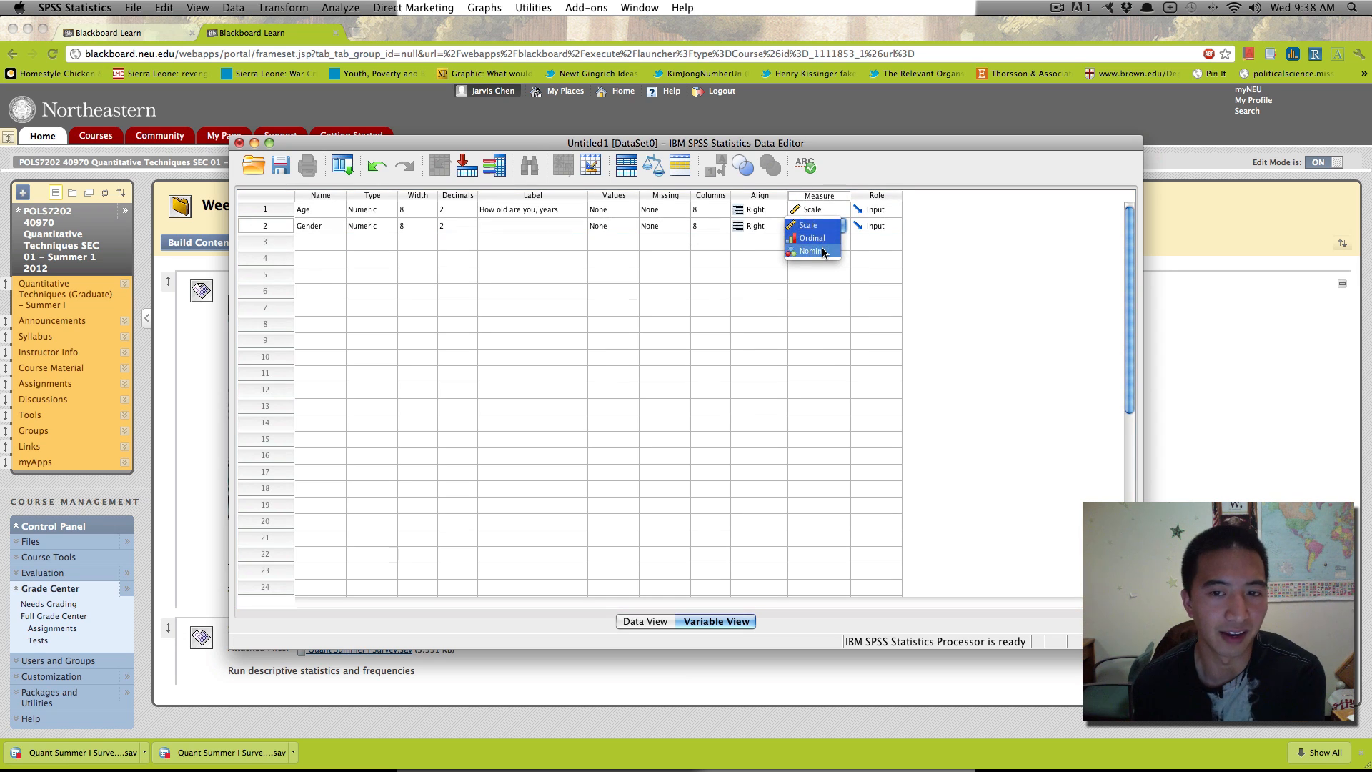
- Give the Gender variable the label "What gender are you?"
click(512, 230)
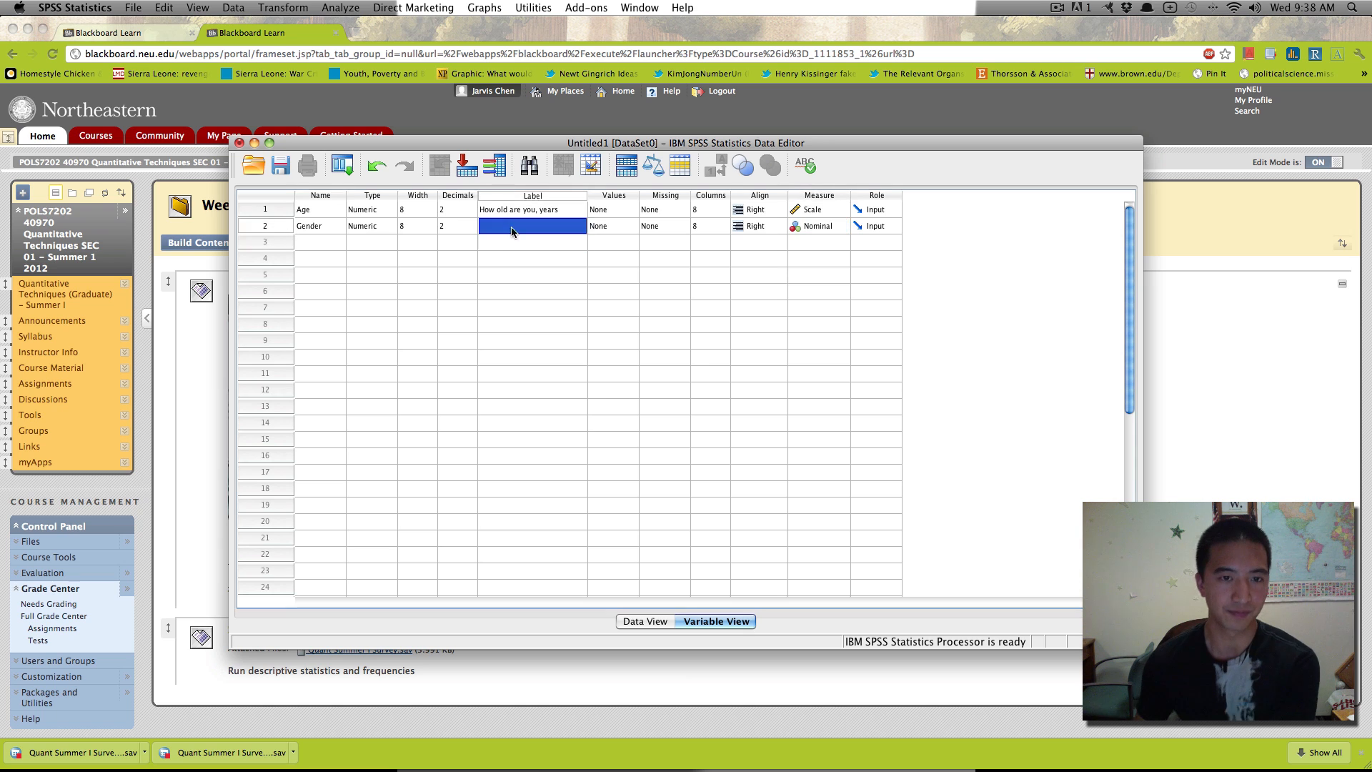
click(511, 230)
text(What gender are you?)
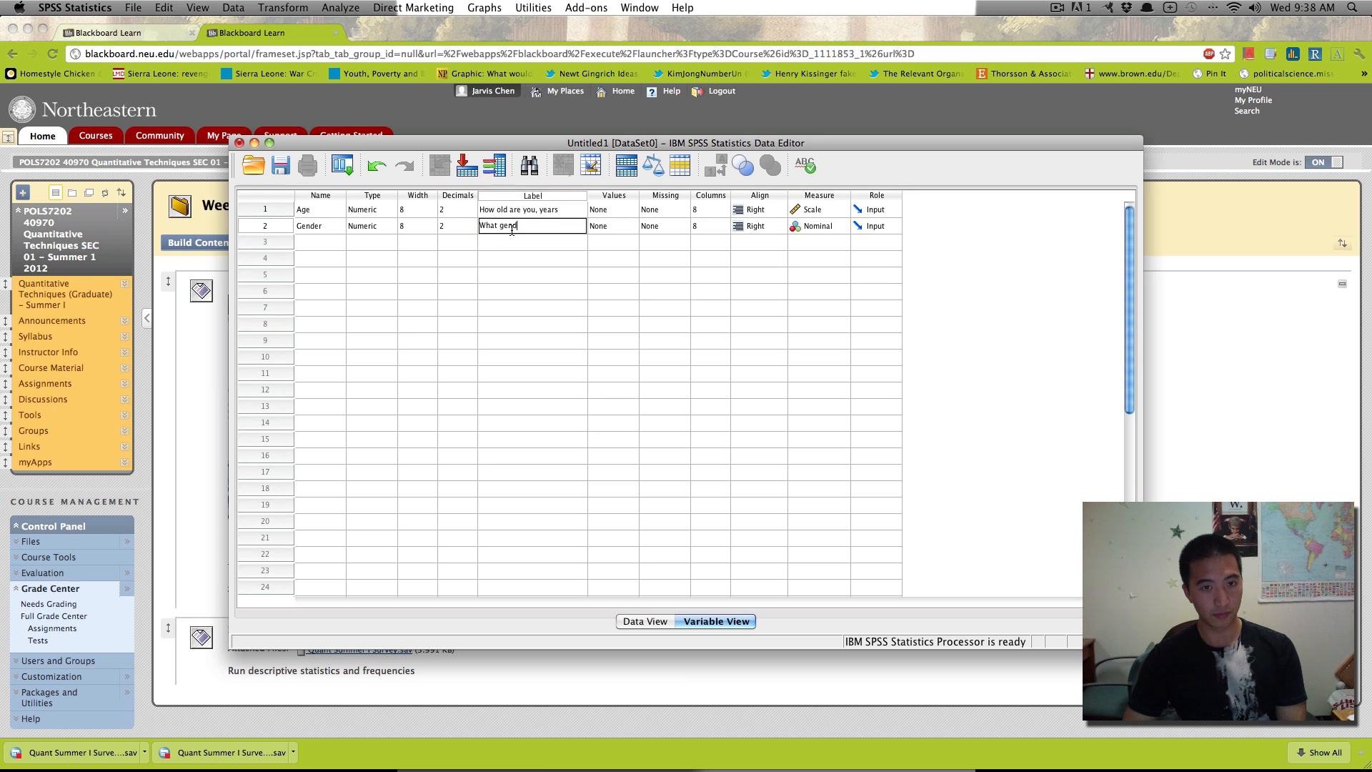
click(641, 260)
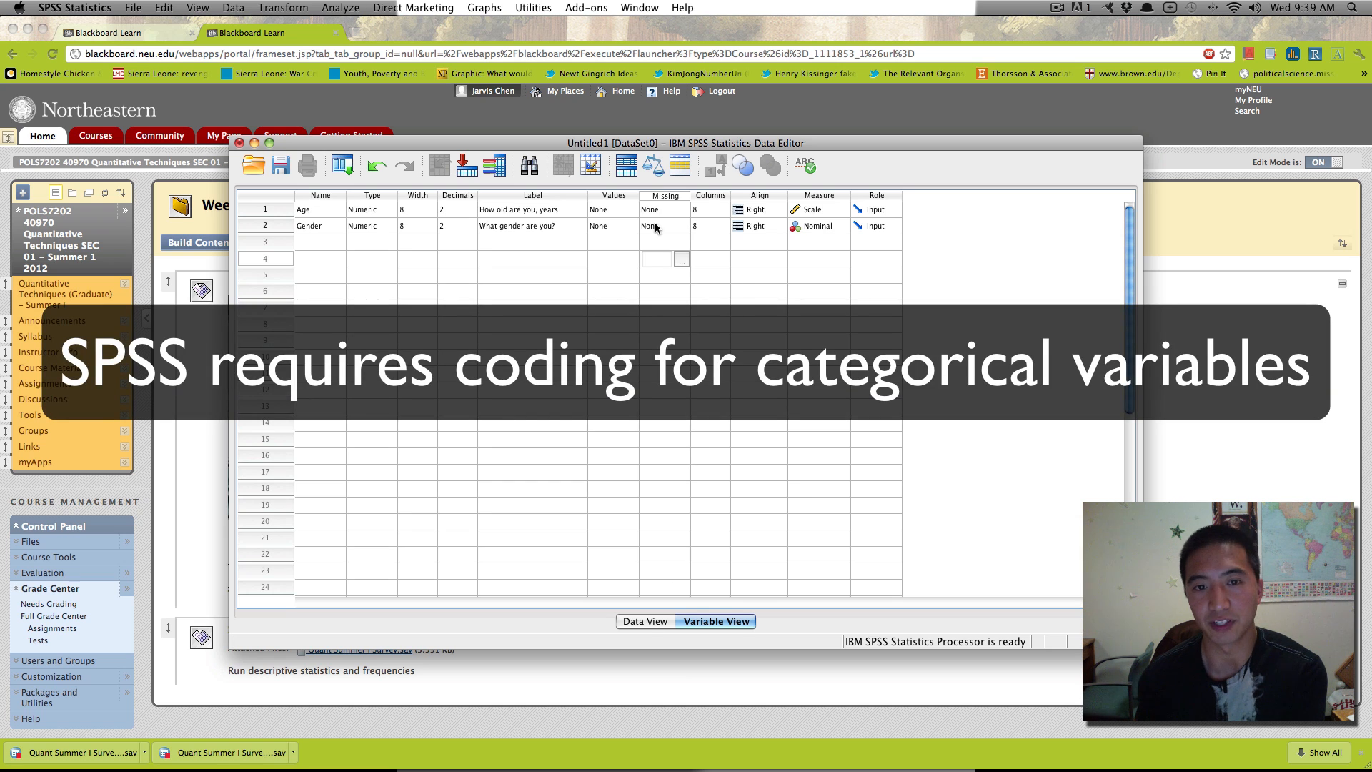
click(682, 226)
click(682, 227)
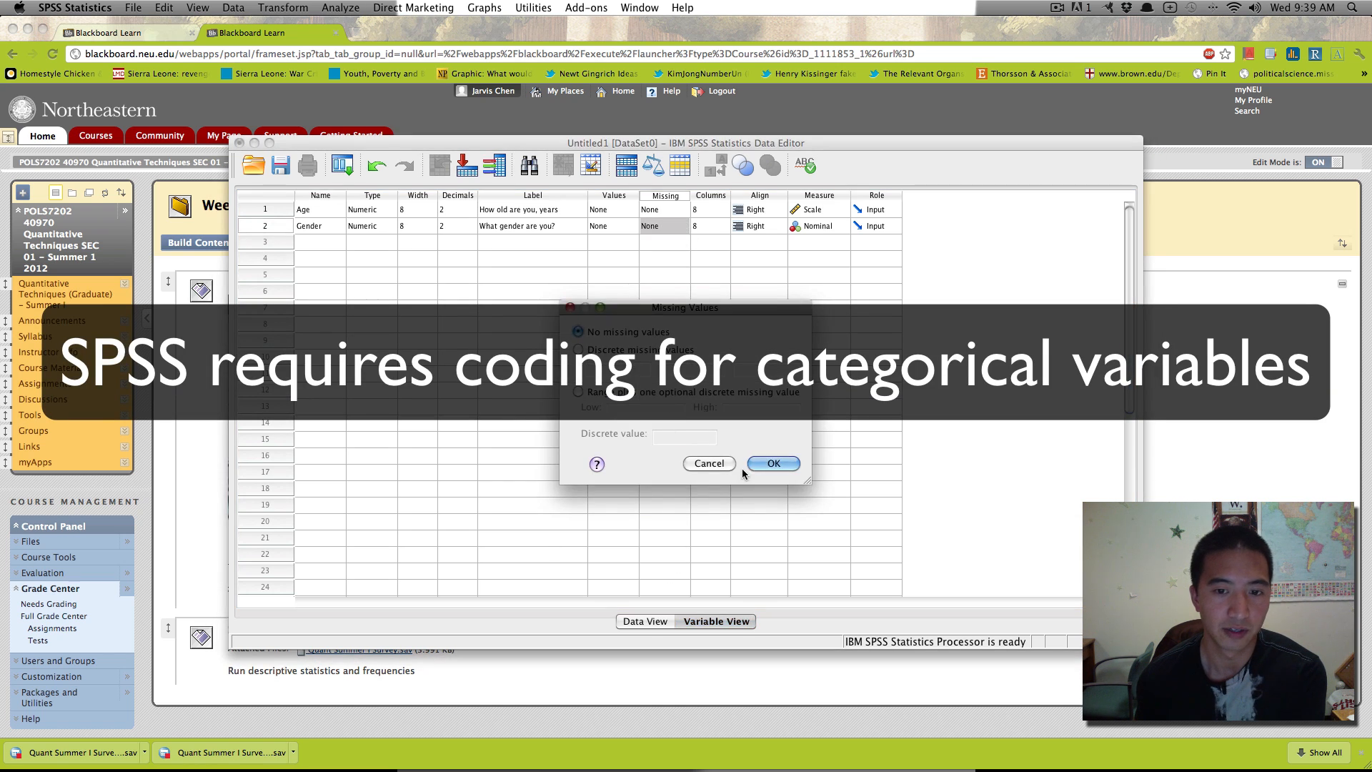
click(713, 466)
- Define the value labels of the Gender variable as 1 = Male and 2 = Female
click(632, 226)
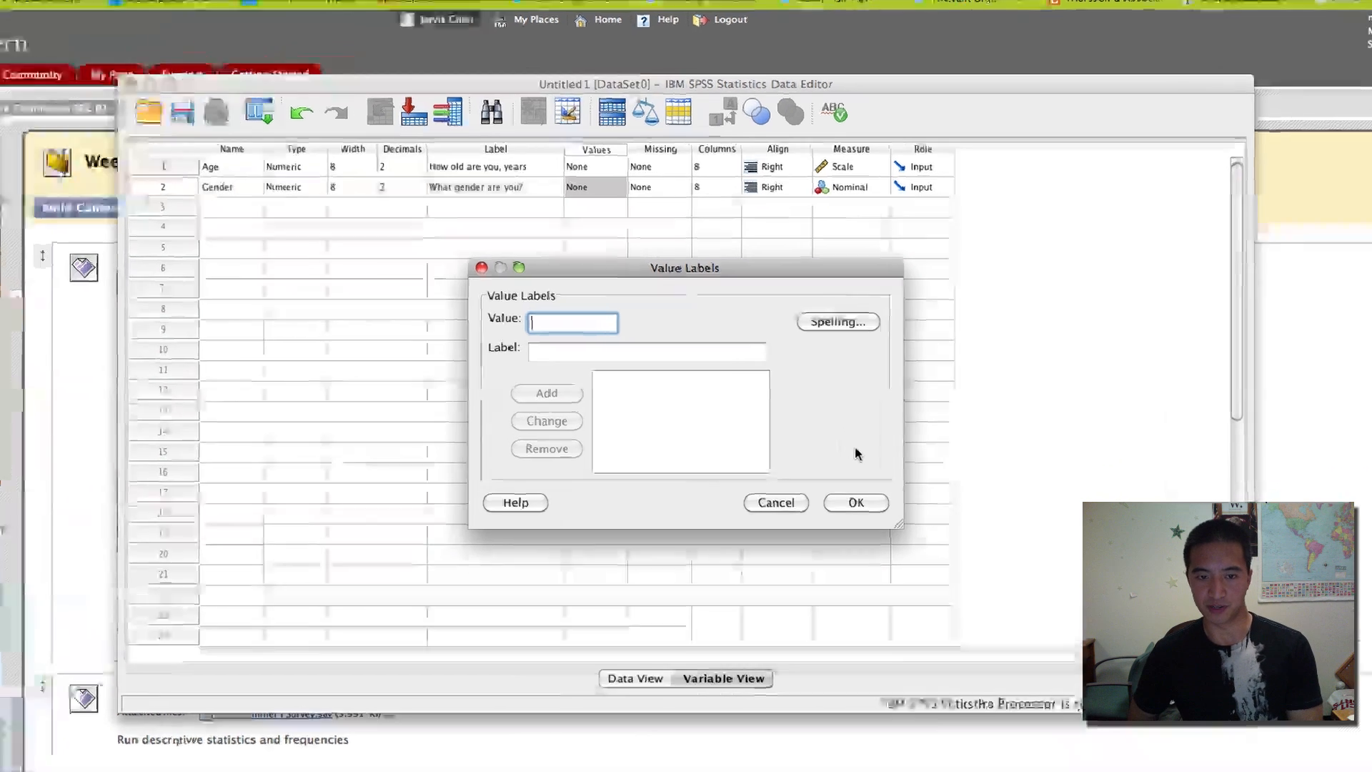
text(1)
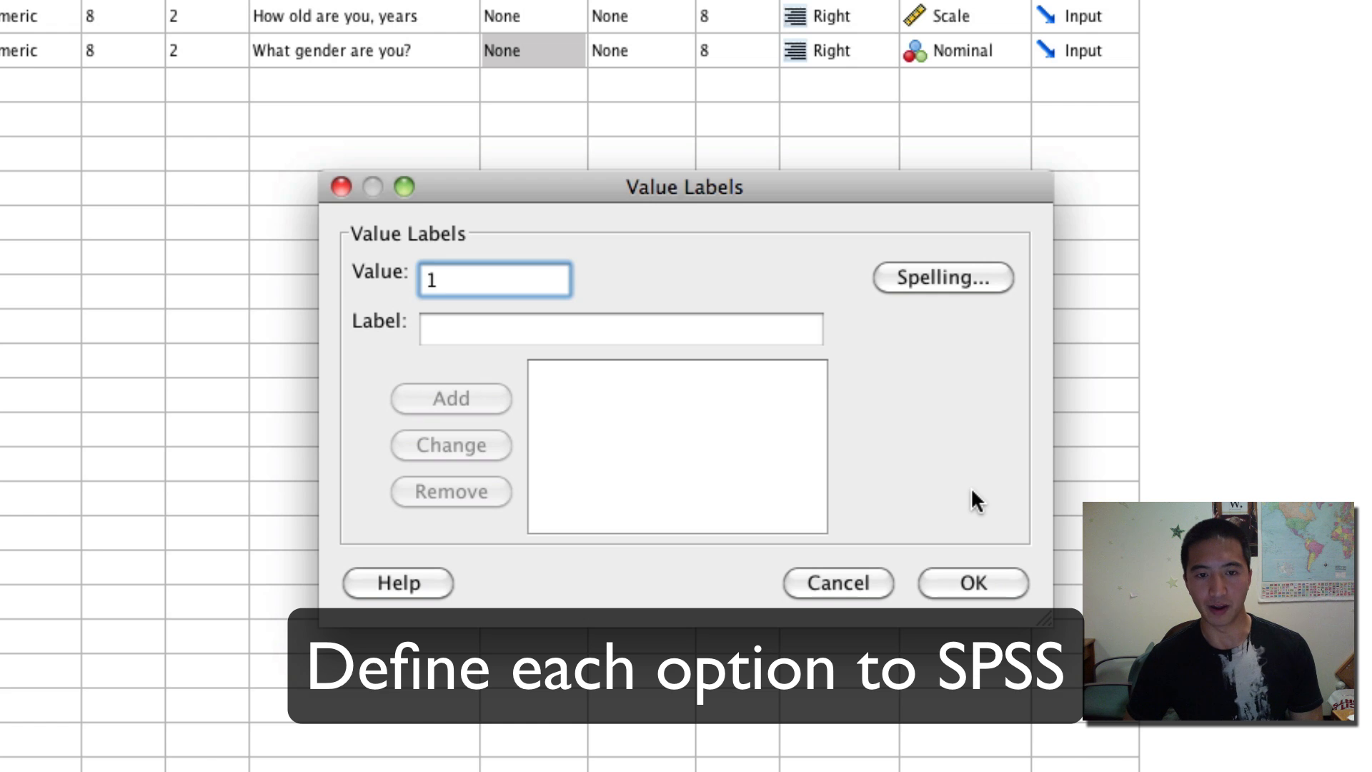
key(Tab)
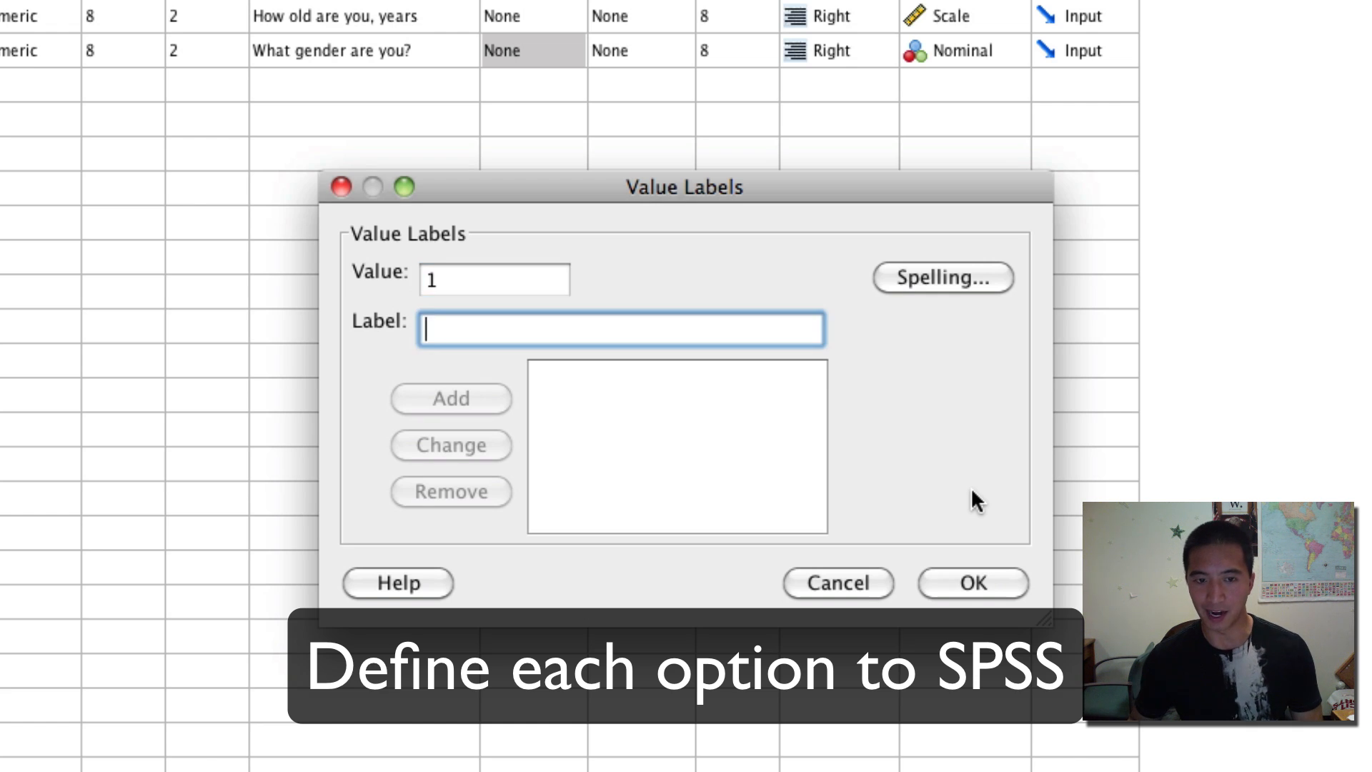
text(Male)
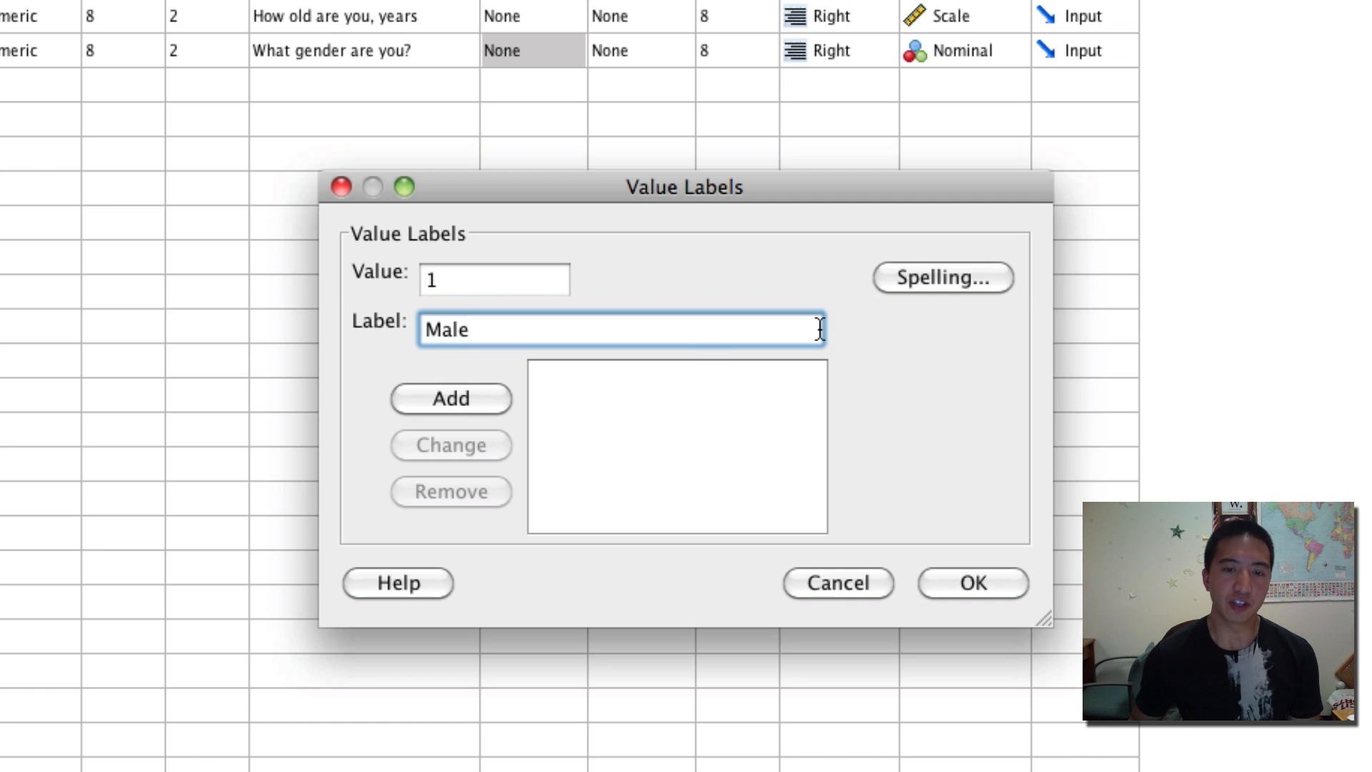
click(436, 398)
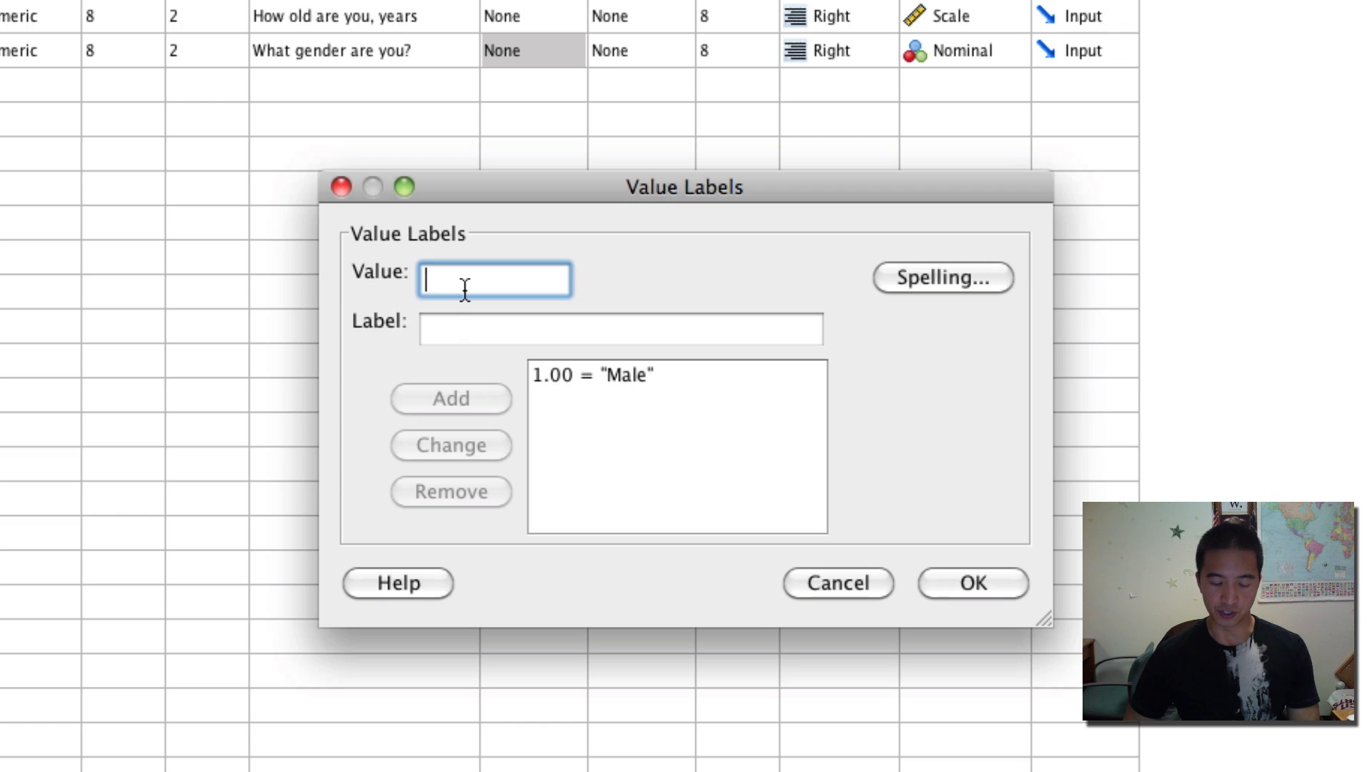
text(2)
key(Tab)
text(Female)
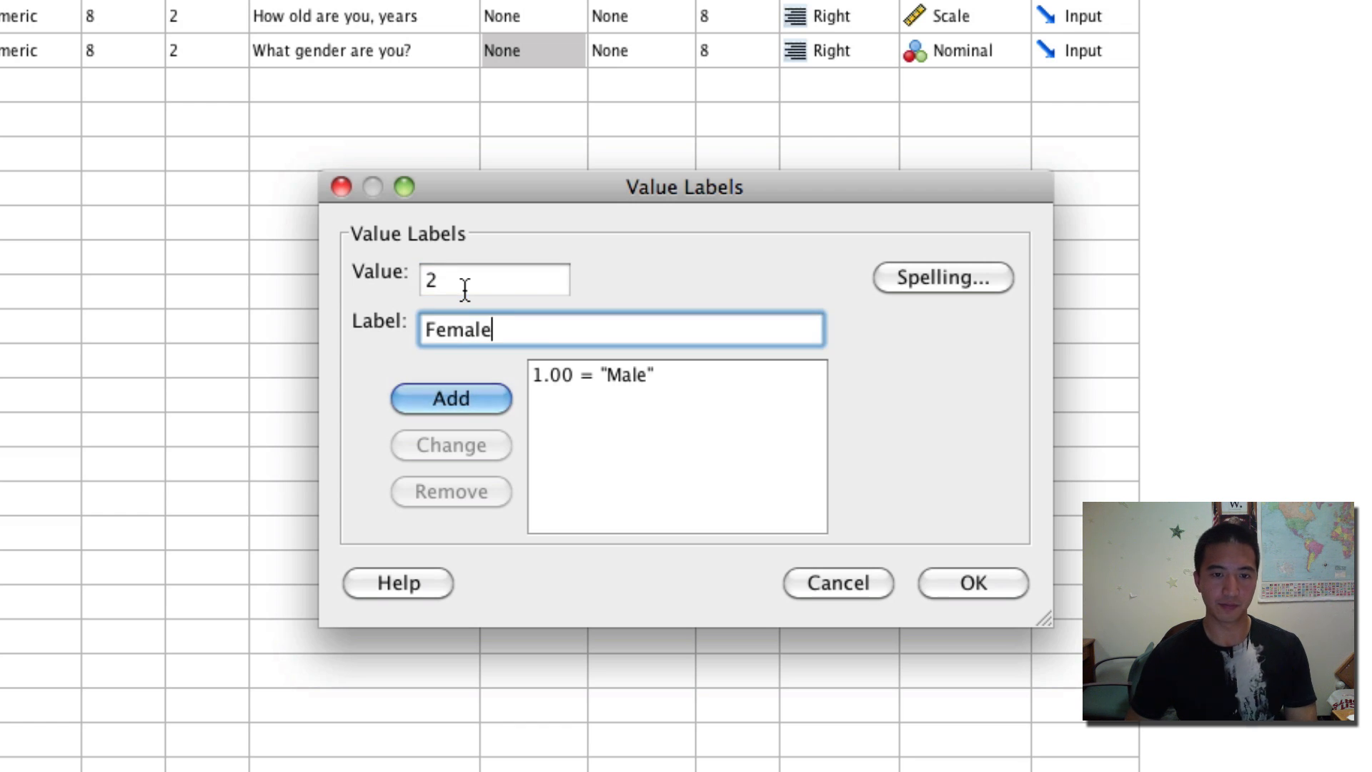
key(Return)
click(973, 582)
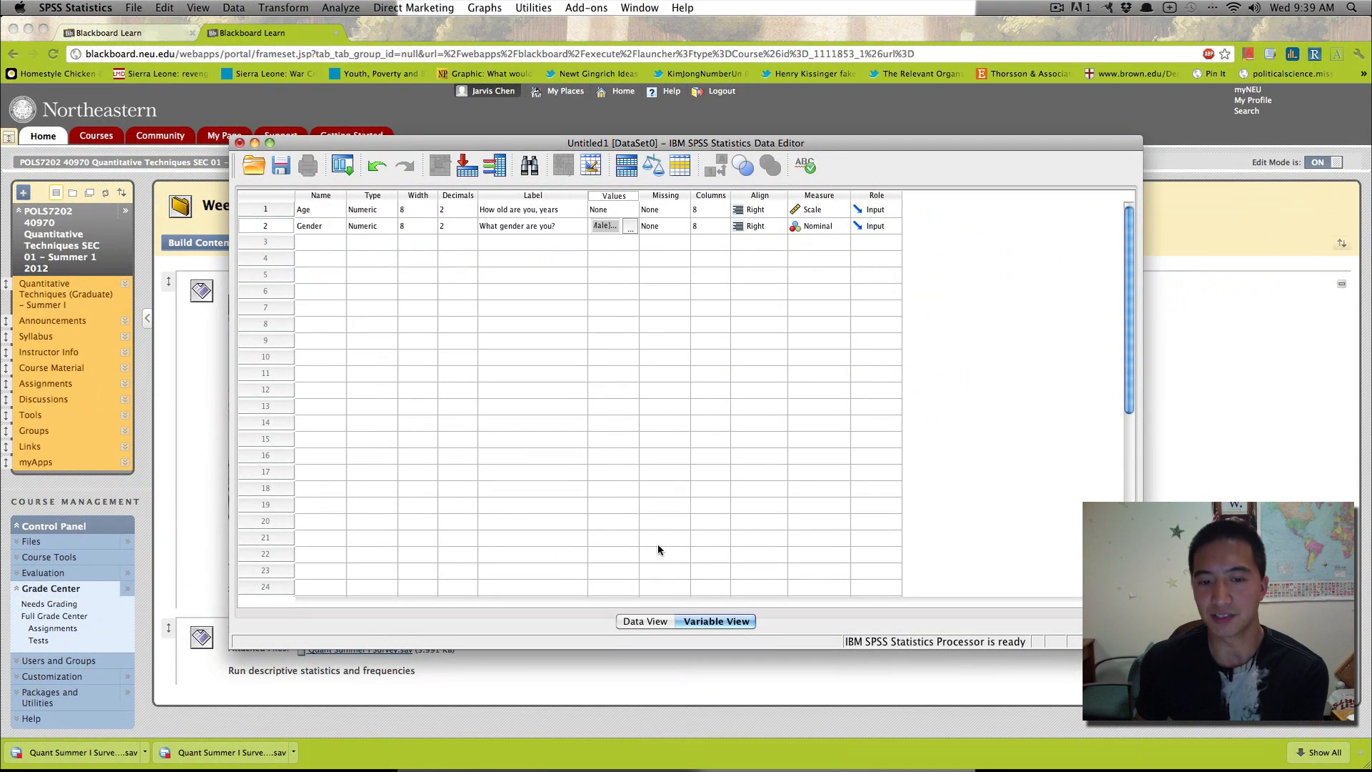
click(643, 621)
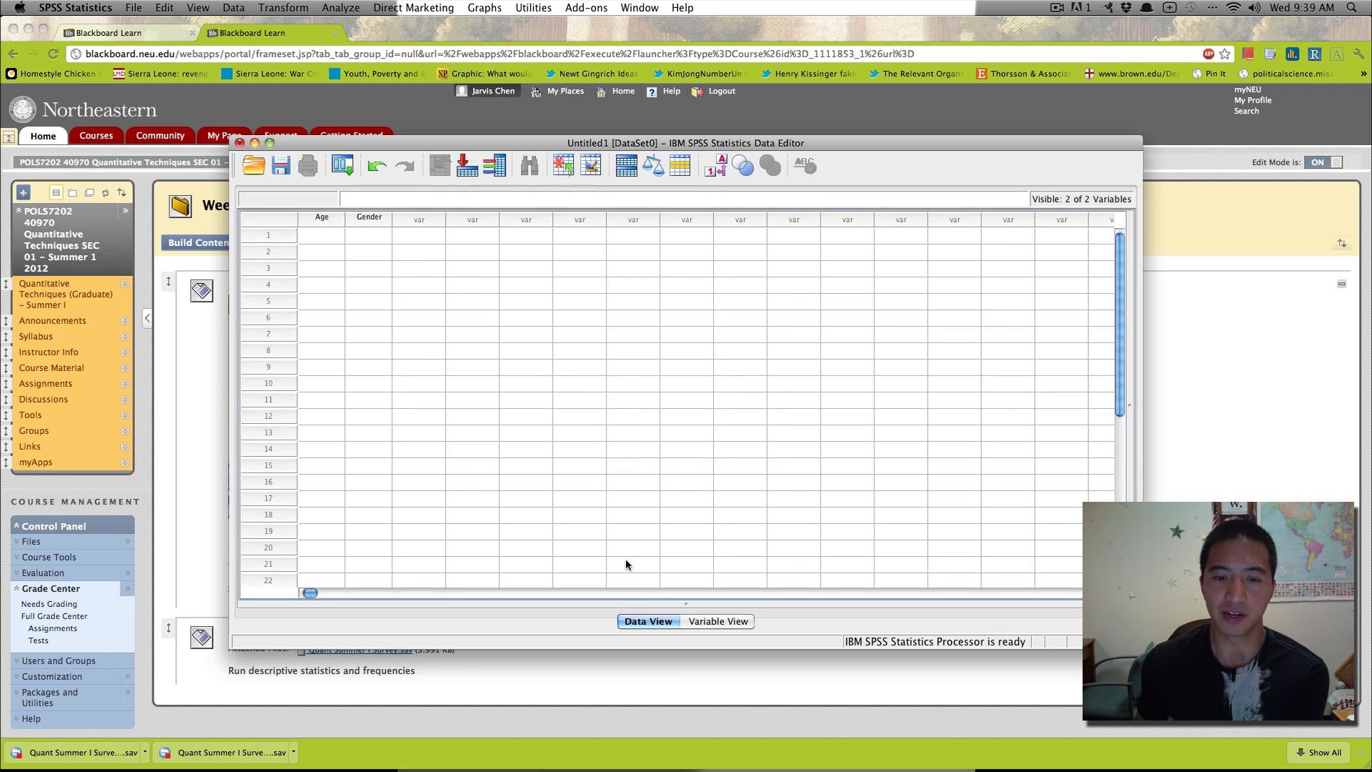
click(704, 620)
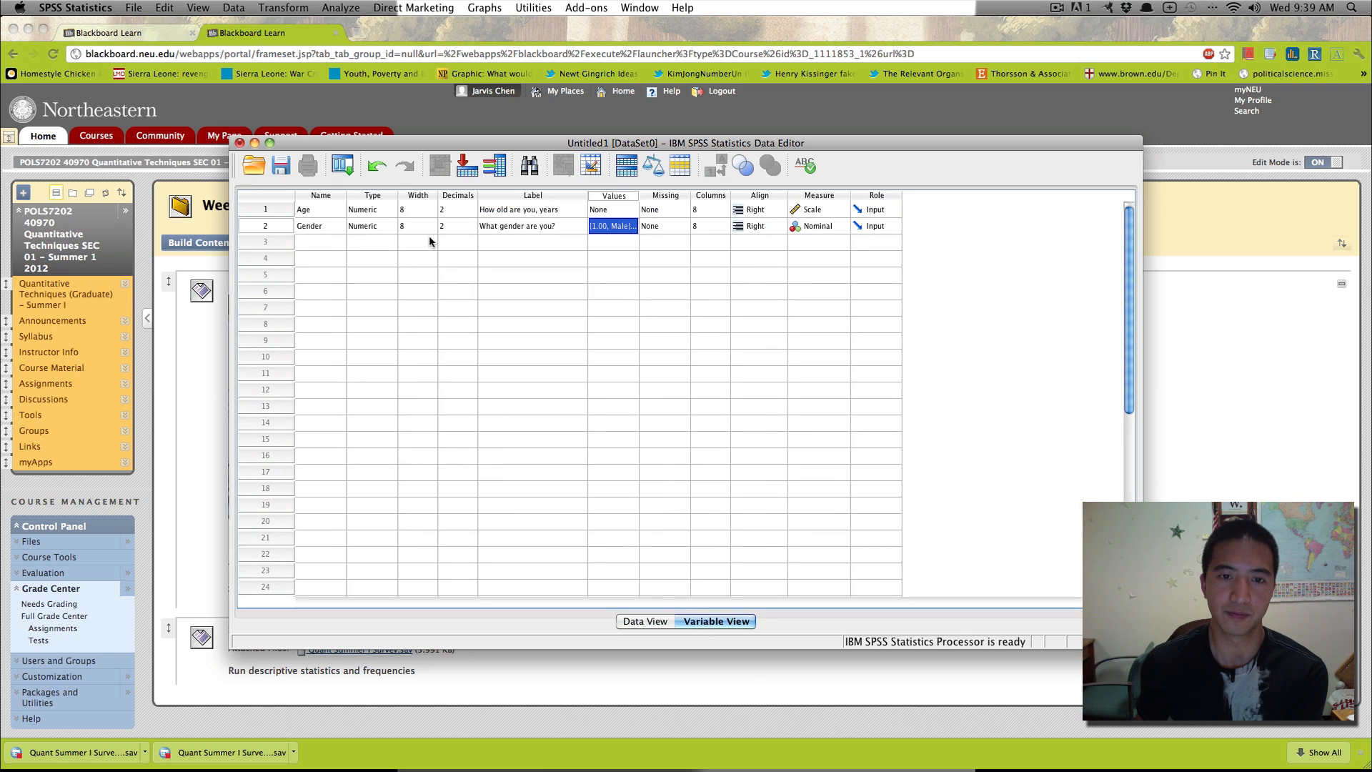
- Enter the first case in the data grid with Age 30 and Gender 1
click(645, 621)
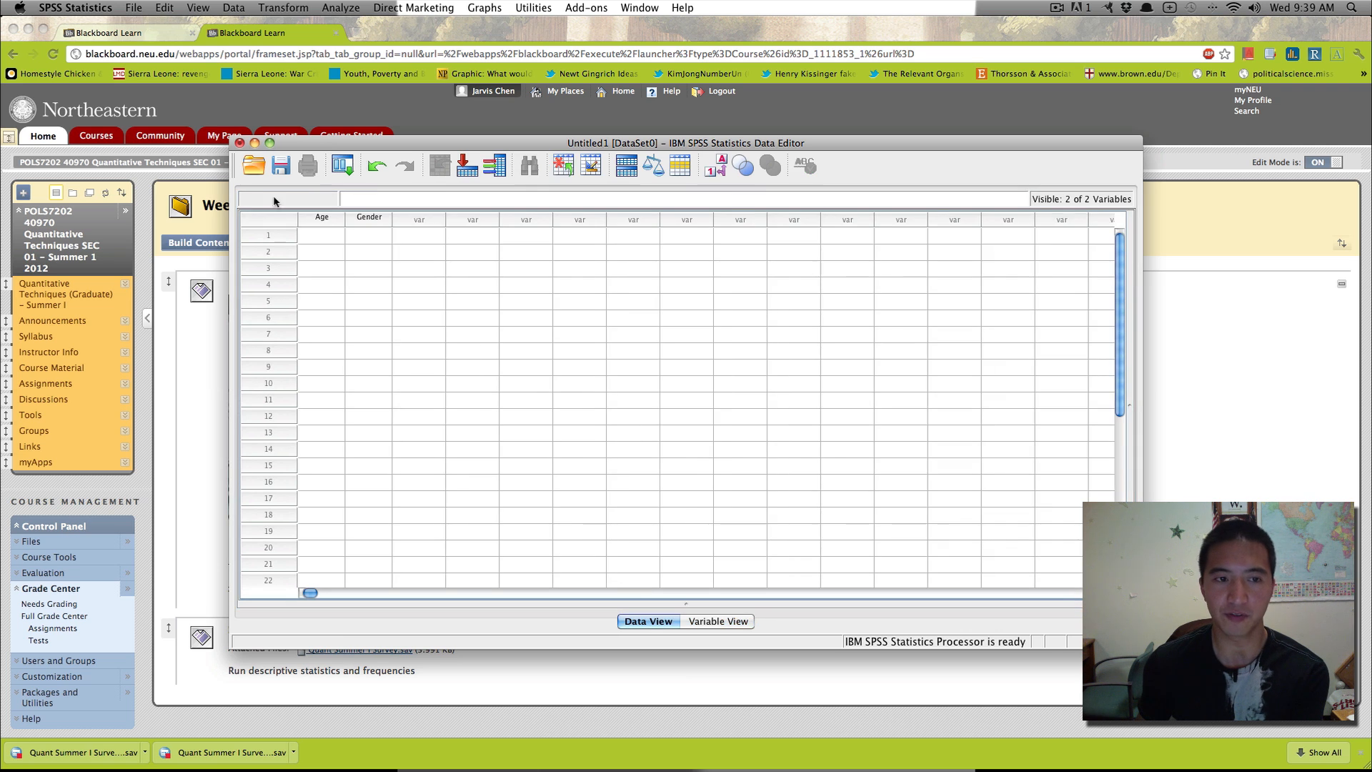
click(320, 239)
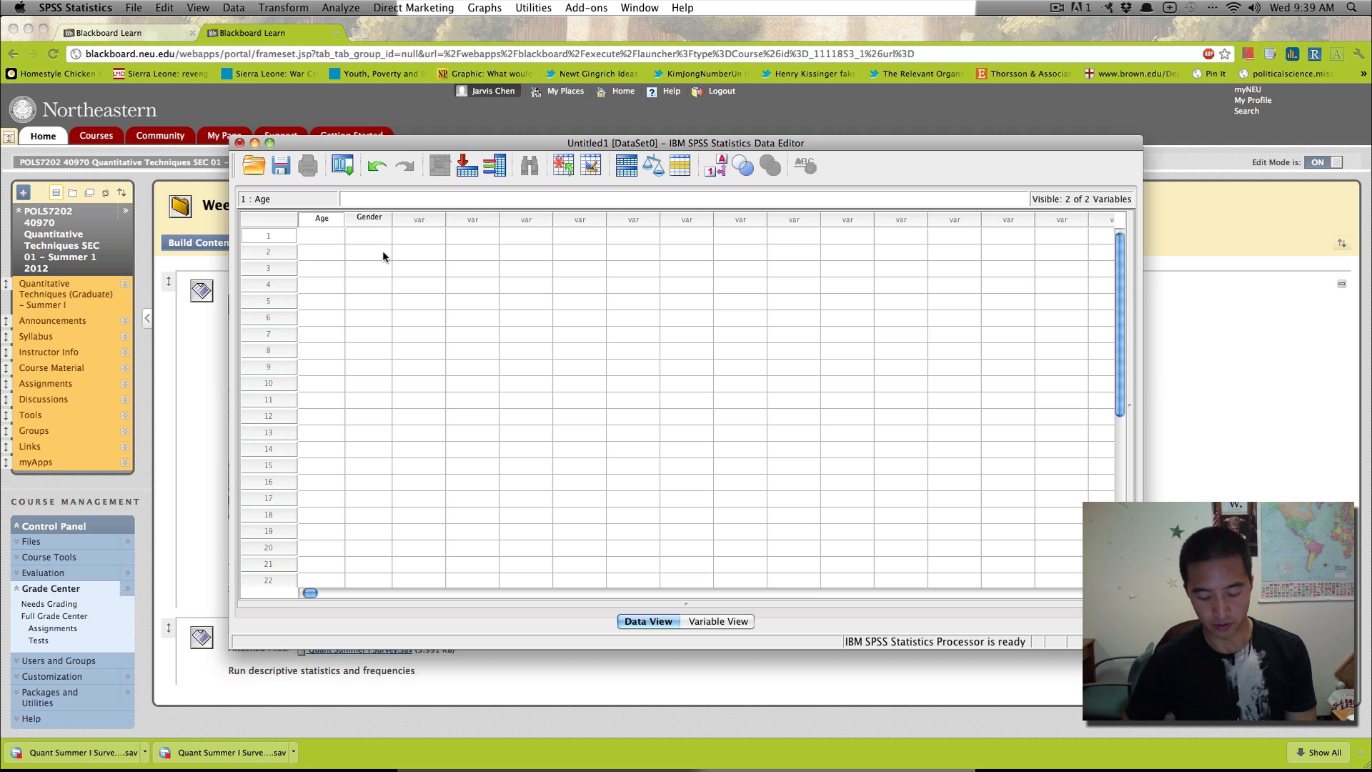
text(30)
key(Return)
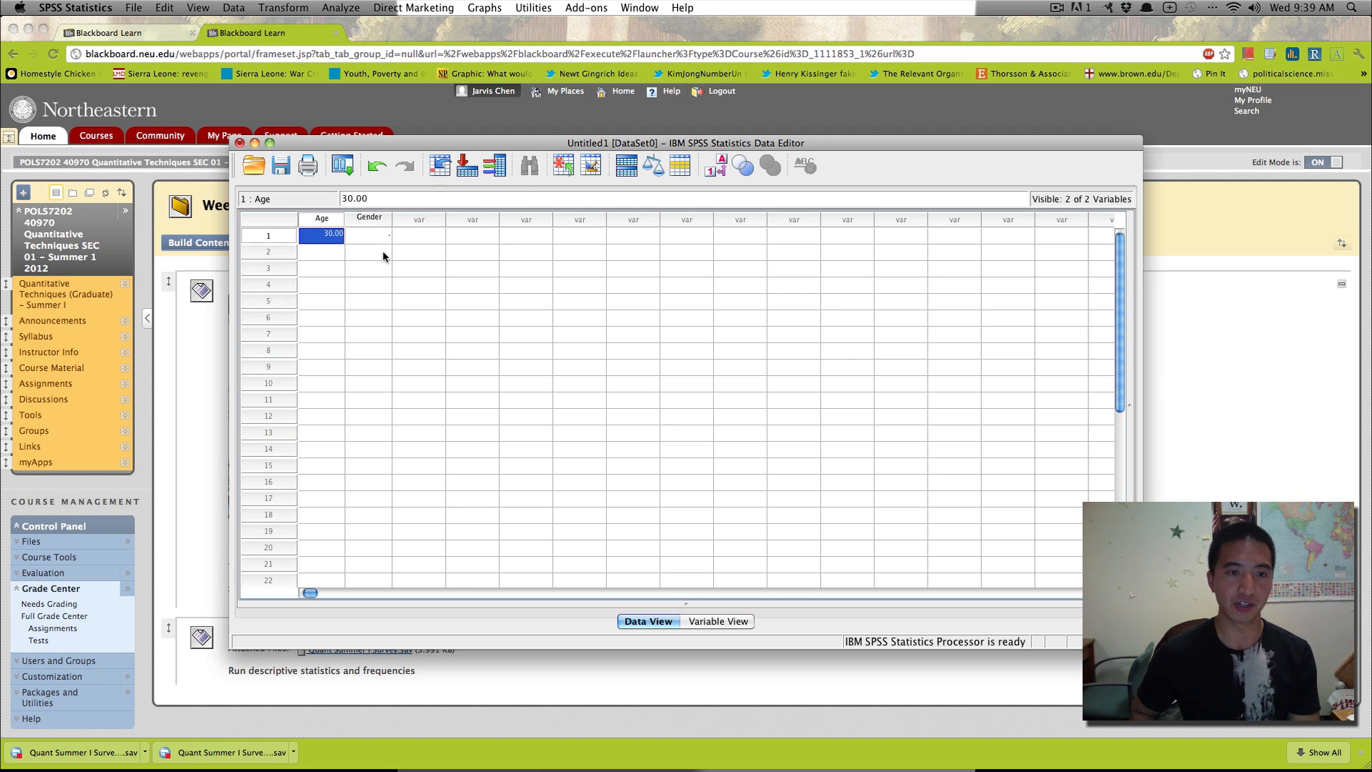
key(Tab)
text(2)
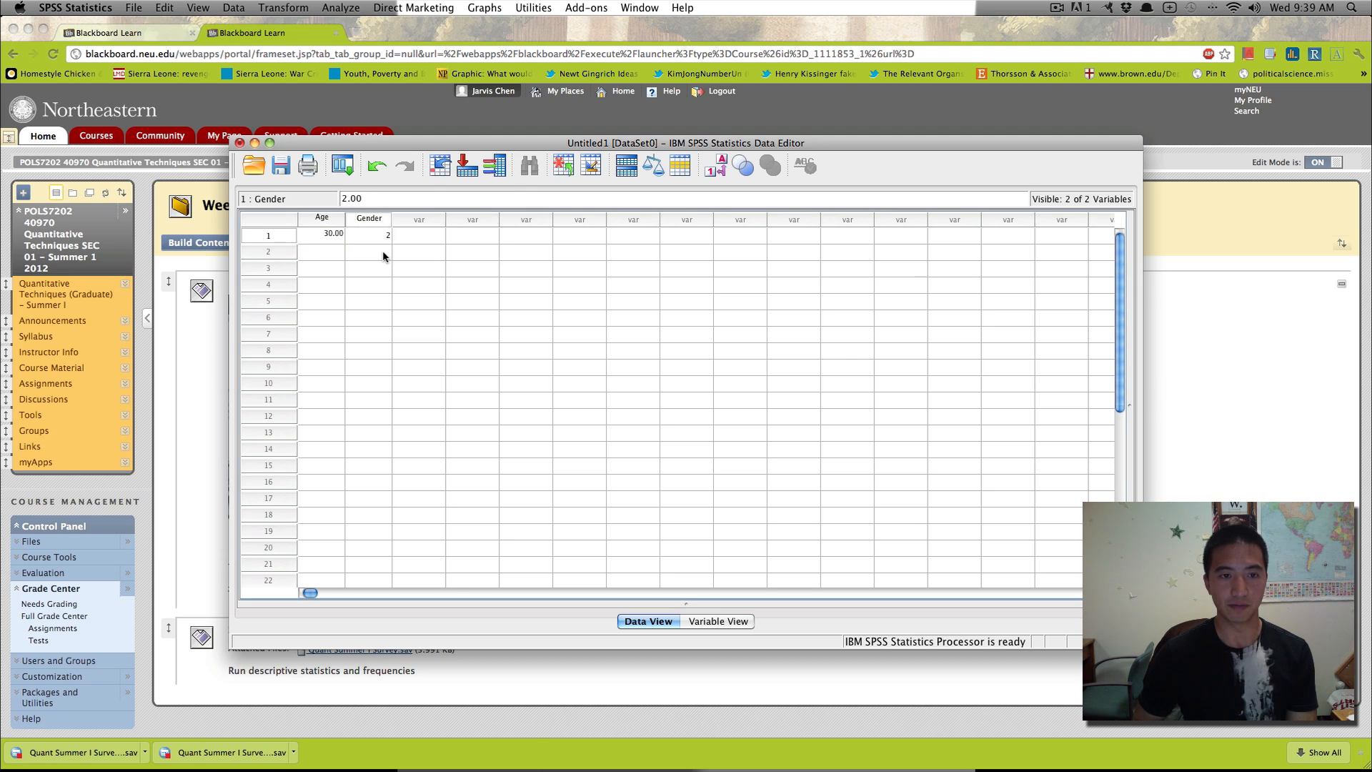
key(BackSpace)
text(1)
key(Return)
- Enter the second case with Age 24 and Gender 2
key(Left)
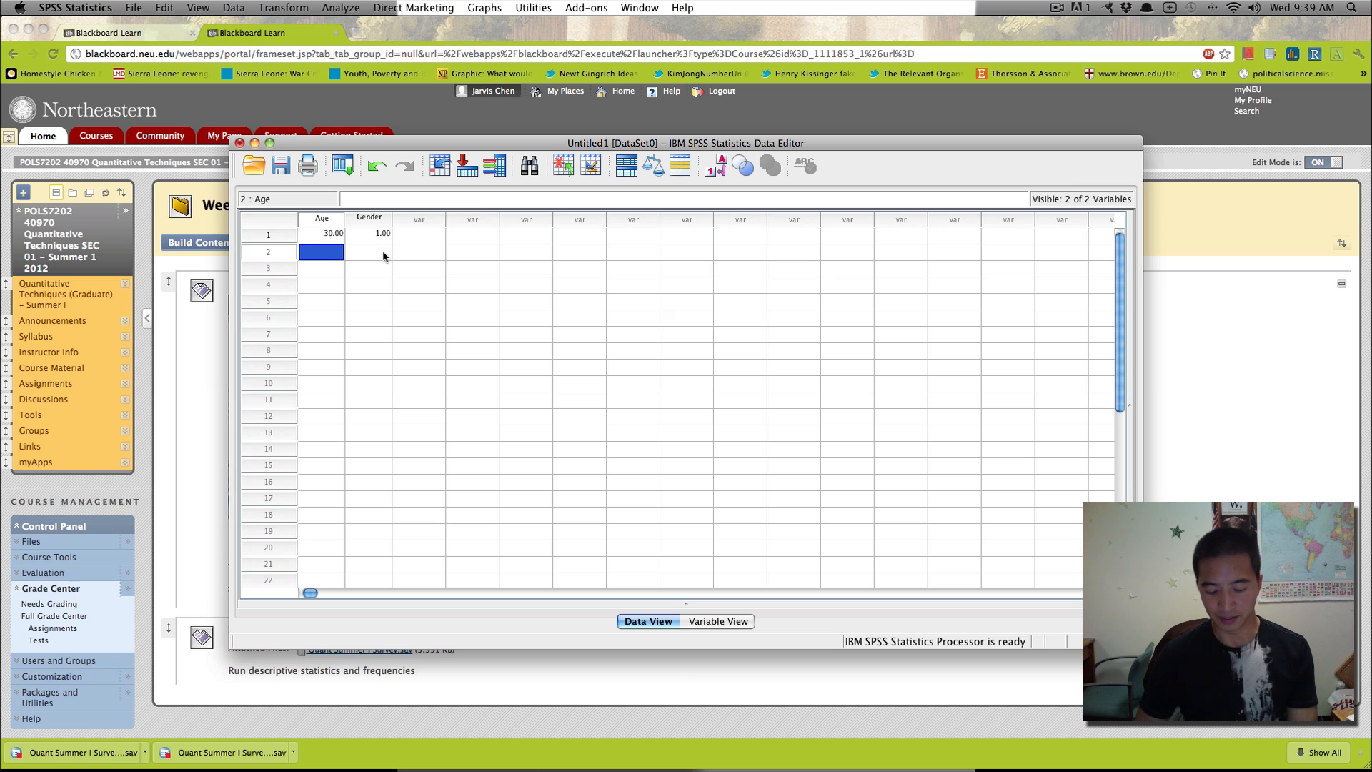
text(24)
key(Tab)
text(2)
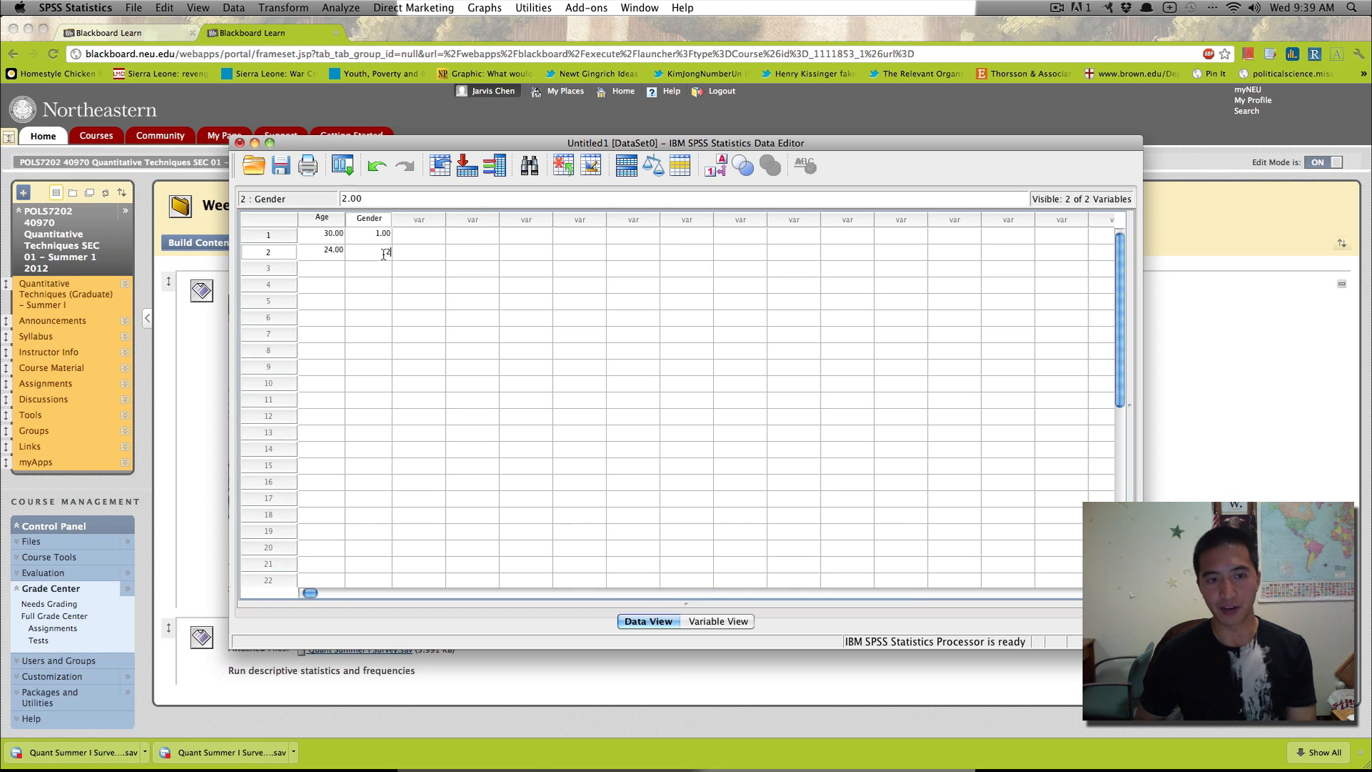
key(Return)
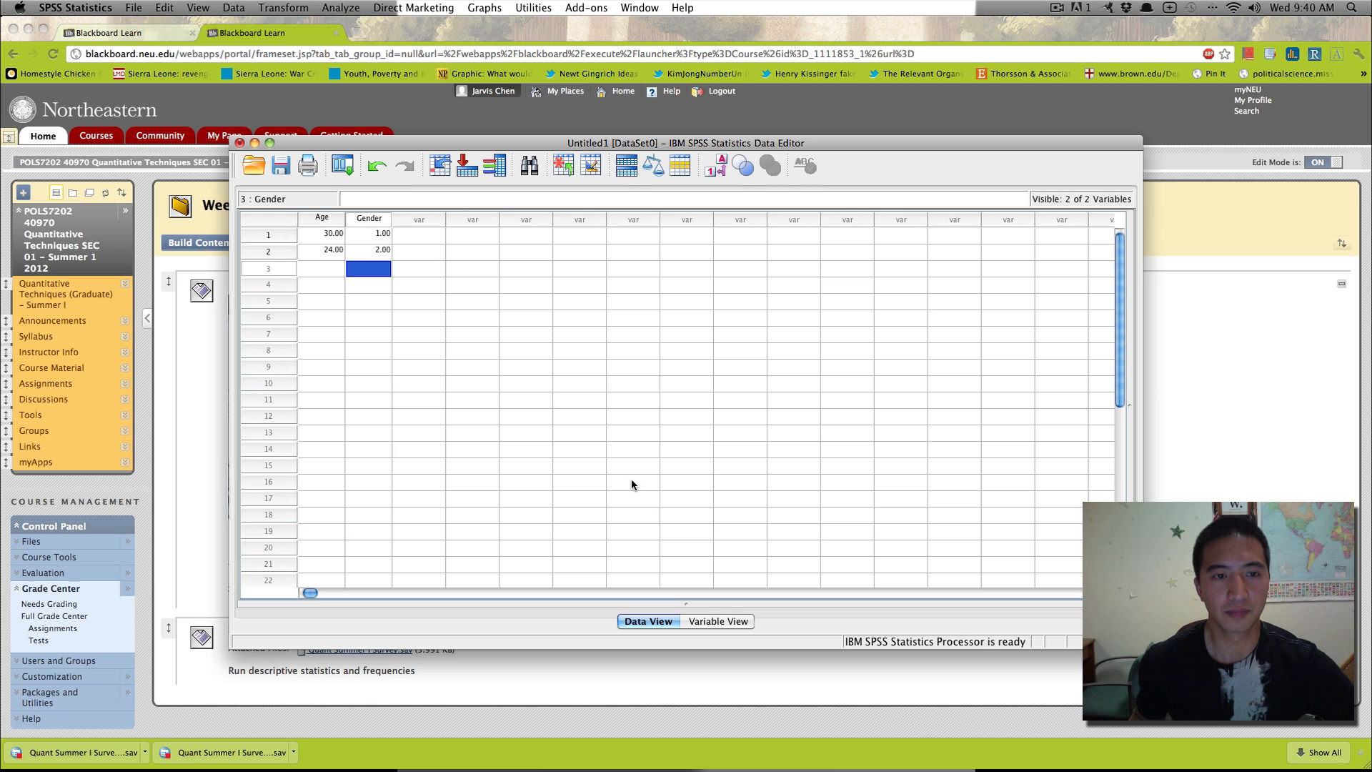
- Review the definitions of the Age and Gender variables and return to the data grid
click(731, 621)
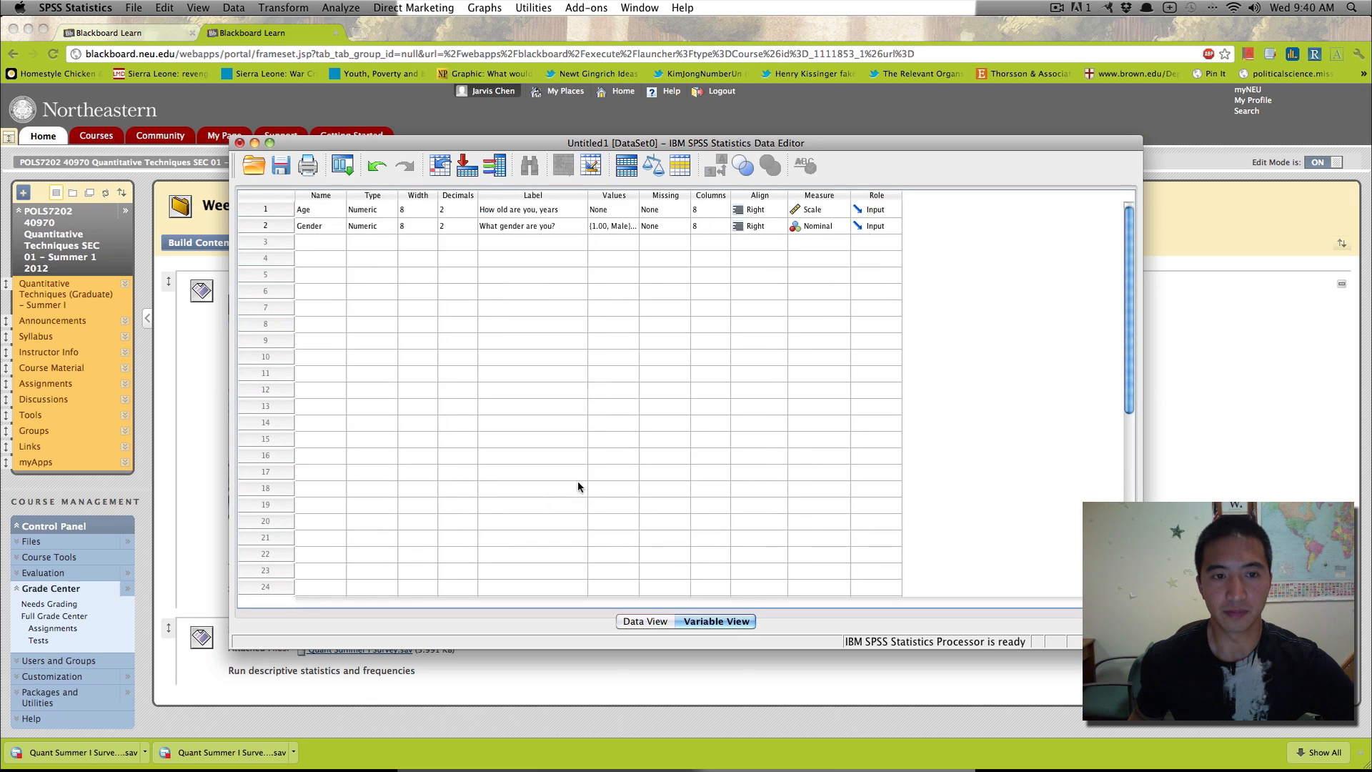
click(646, 621)
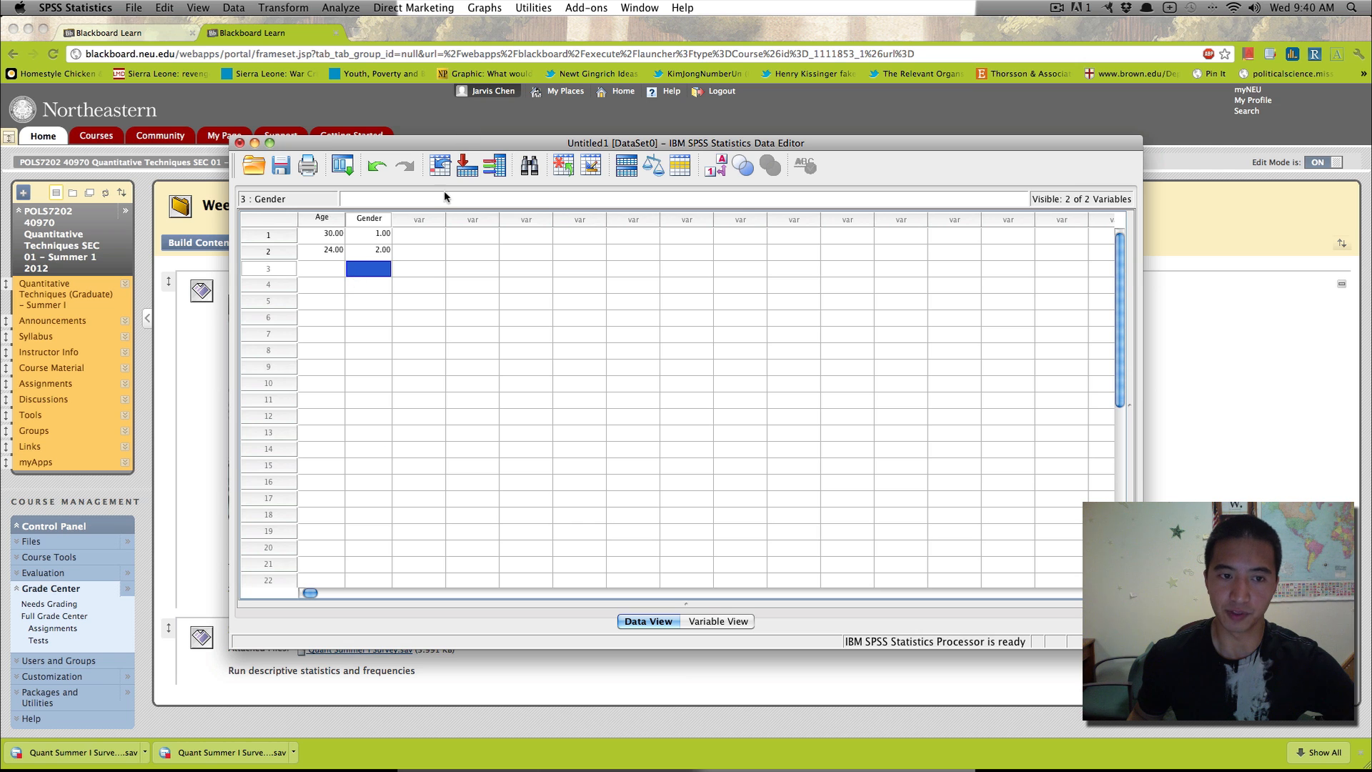
- Switch to the Blackboard course page in Chrome and open the folder "Week IIB/IIIA SPSS; Charts and Graphs" in Course Material
click(1254, 482)
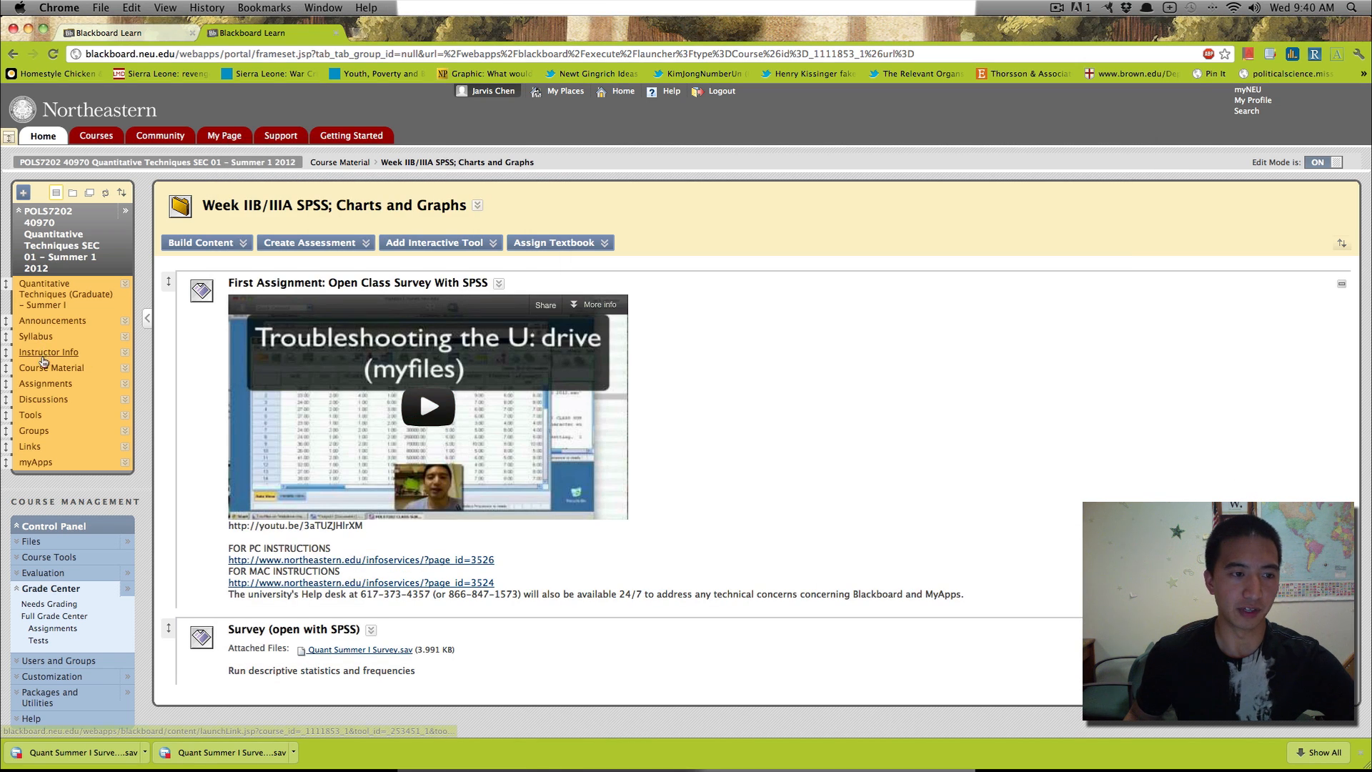
click(43, 357)
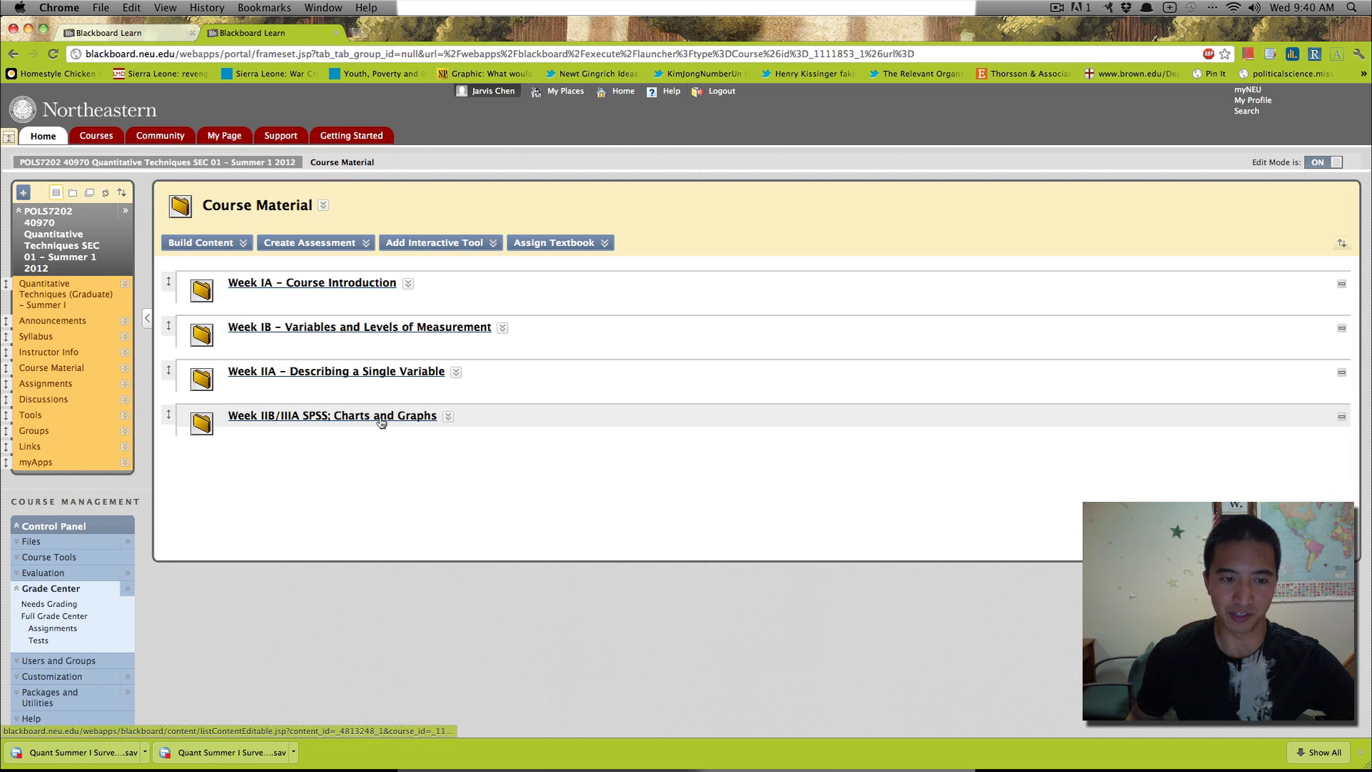
click(380, 419)
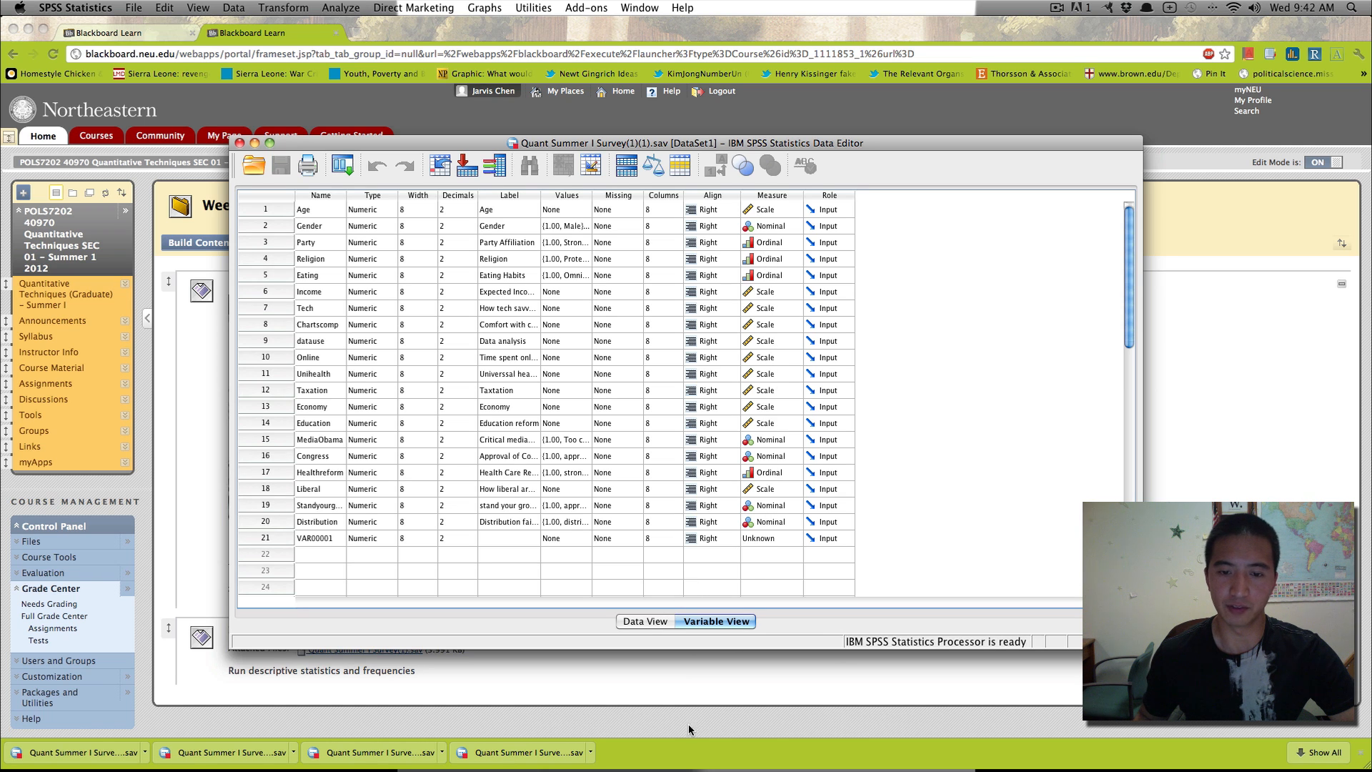
- Show the case data of the Quant Summer I Survey file and examine the Age values of the first eight cases
click(659, 624)
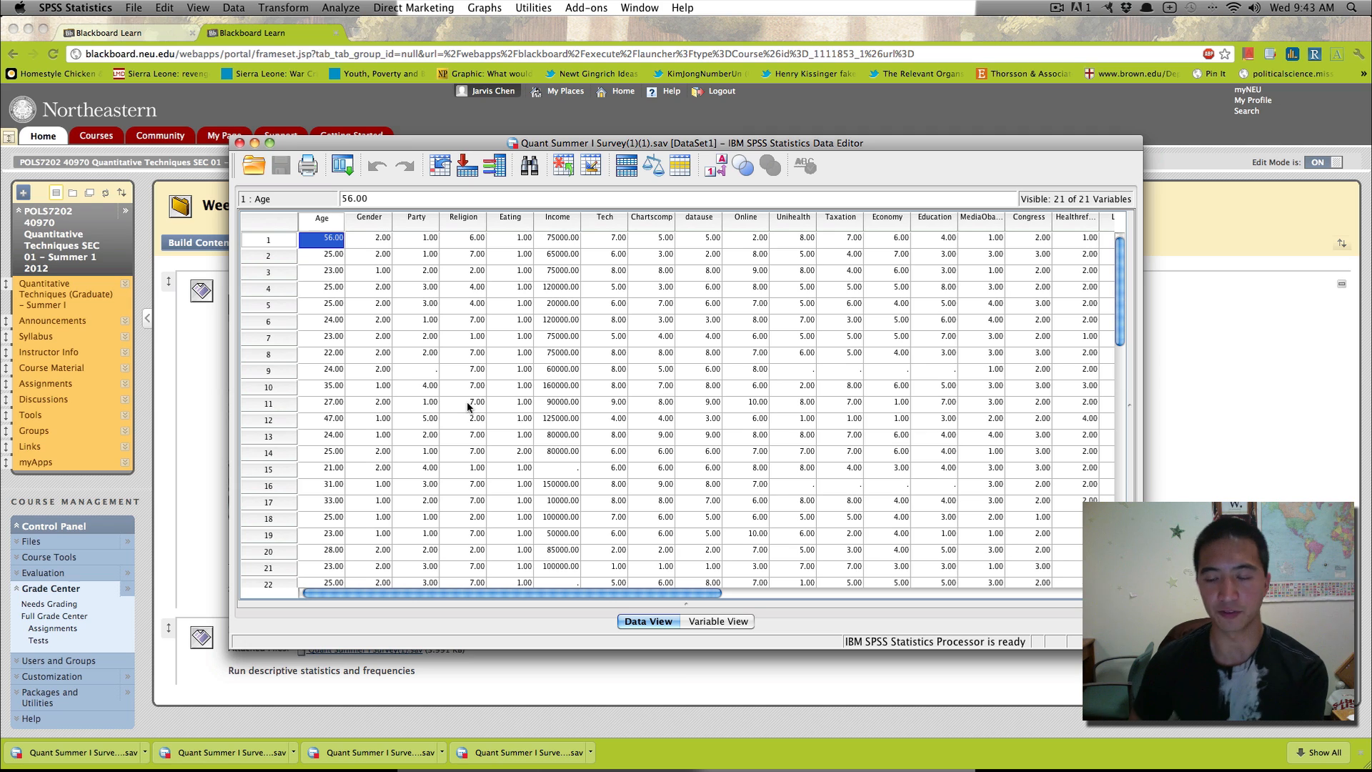
key(Down)
key(Down)
key(Down)
key(Down)
key(Down)
key(Down)
key(Down)
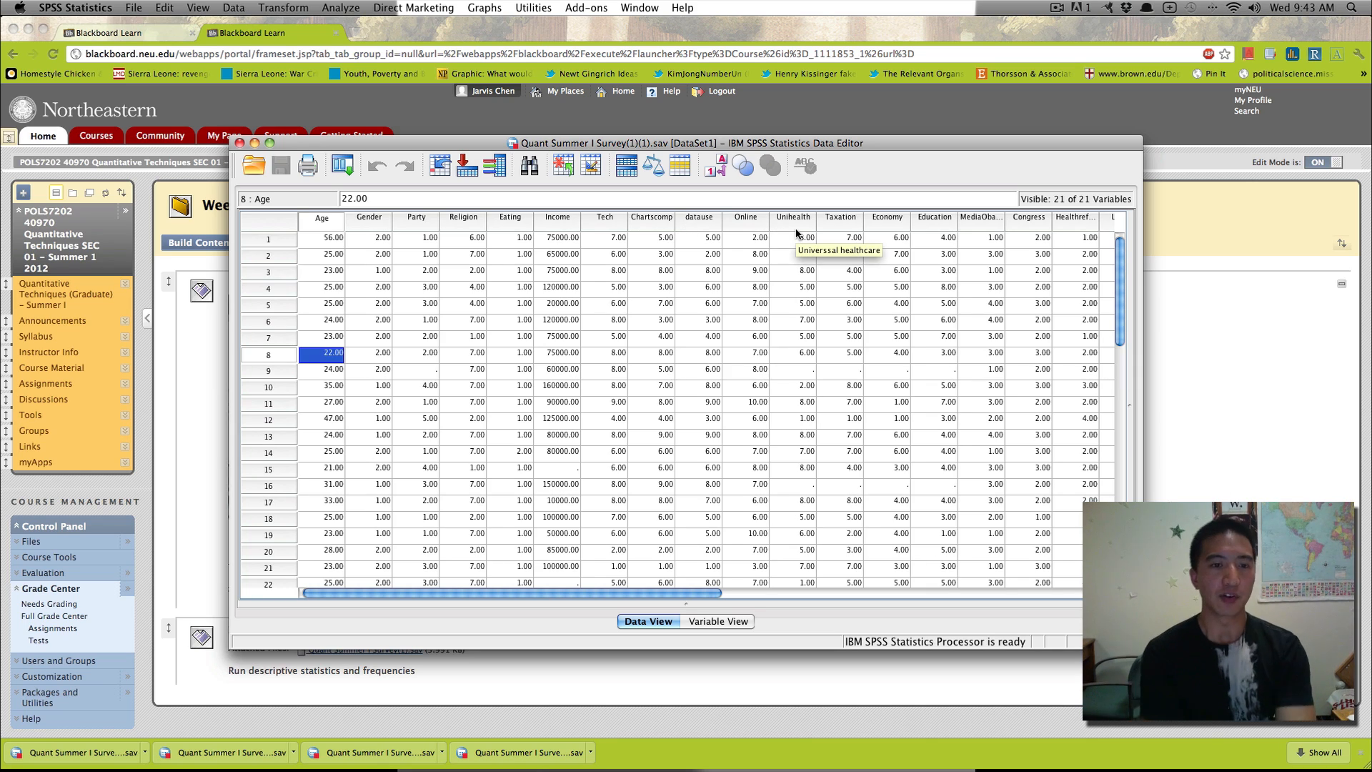
key(Up)
key(Up)
key(Up)
key(Up)
key(Up)
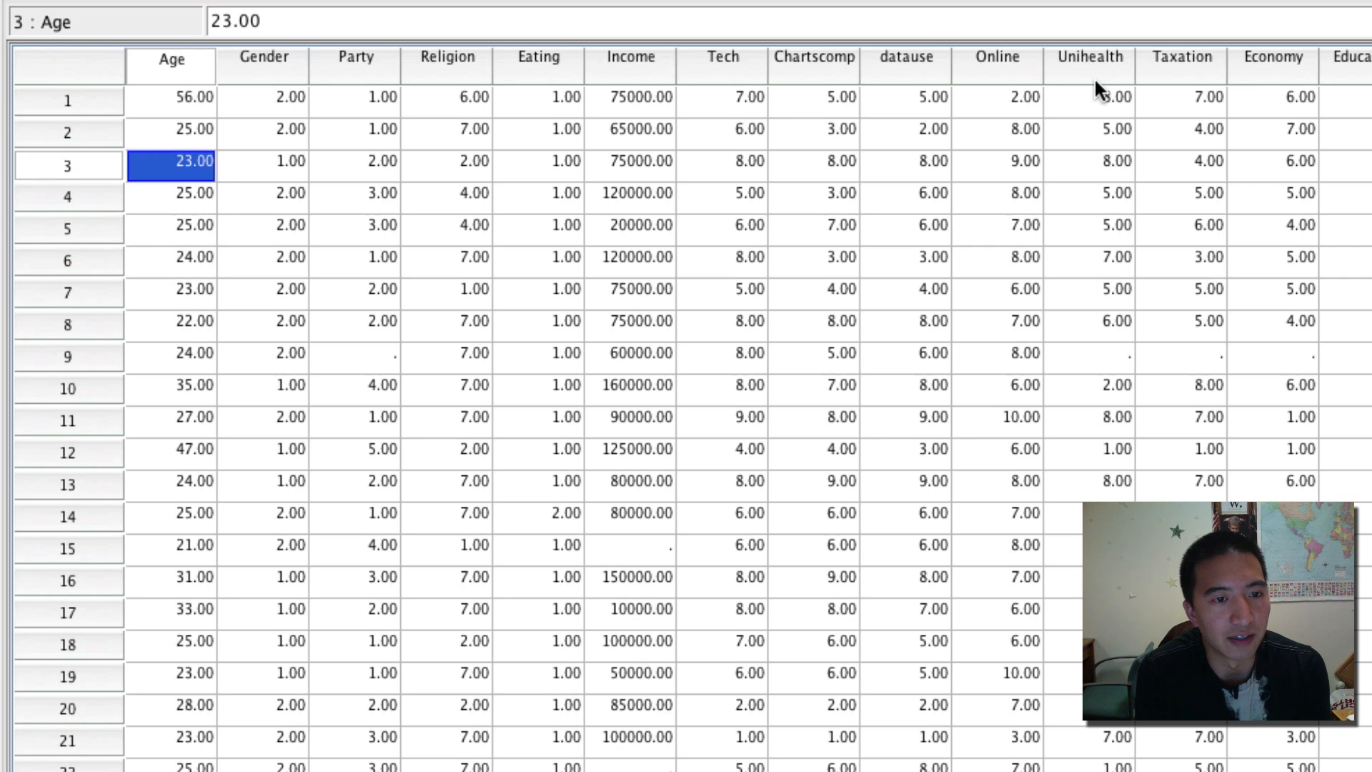
- Examine the answers of the third case one variable at a time, from Gender through Online
key(Right)
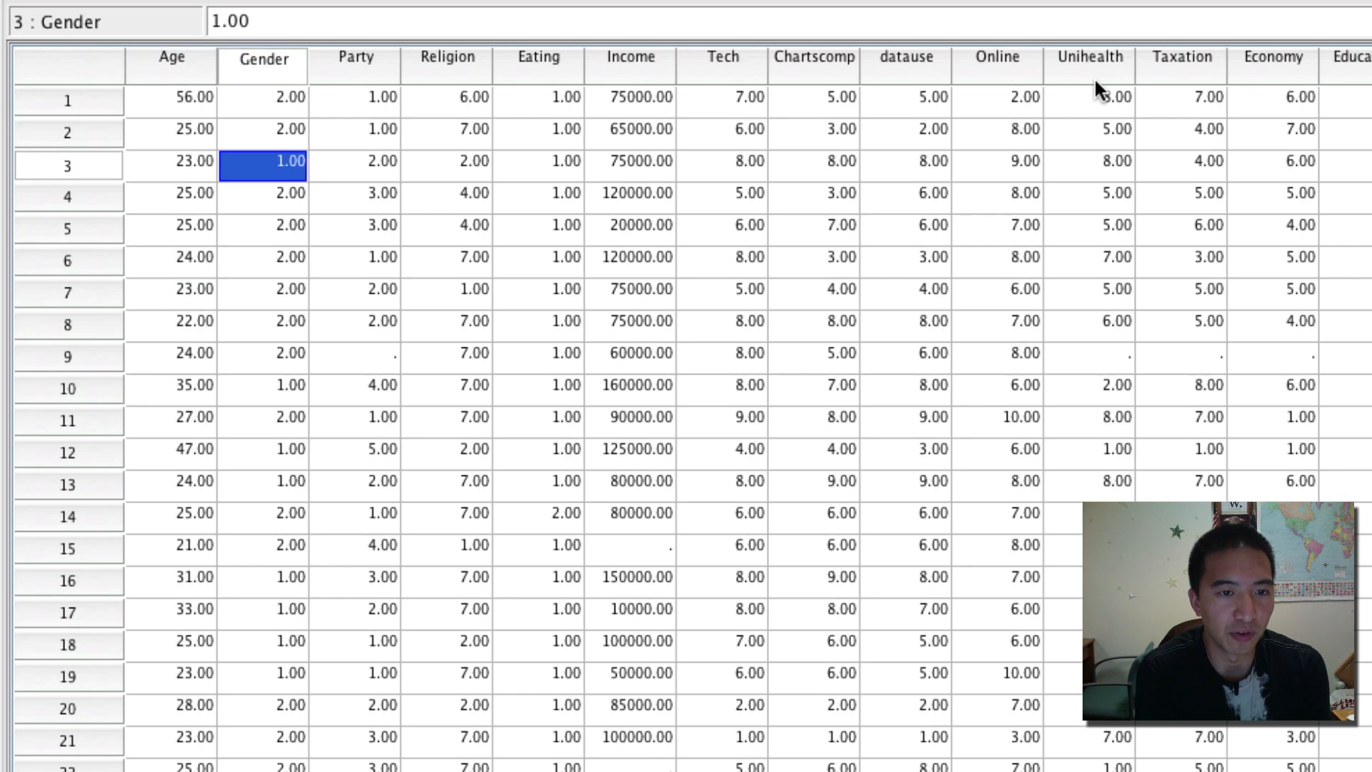
key(Right)
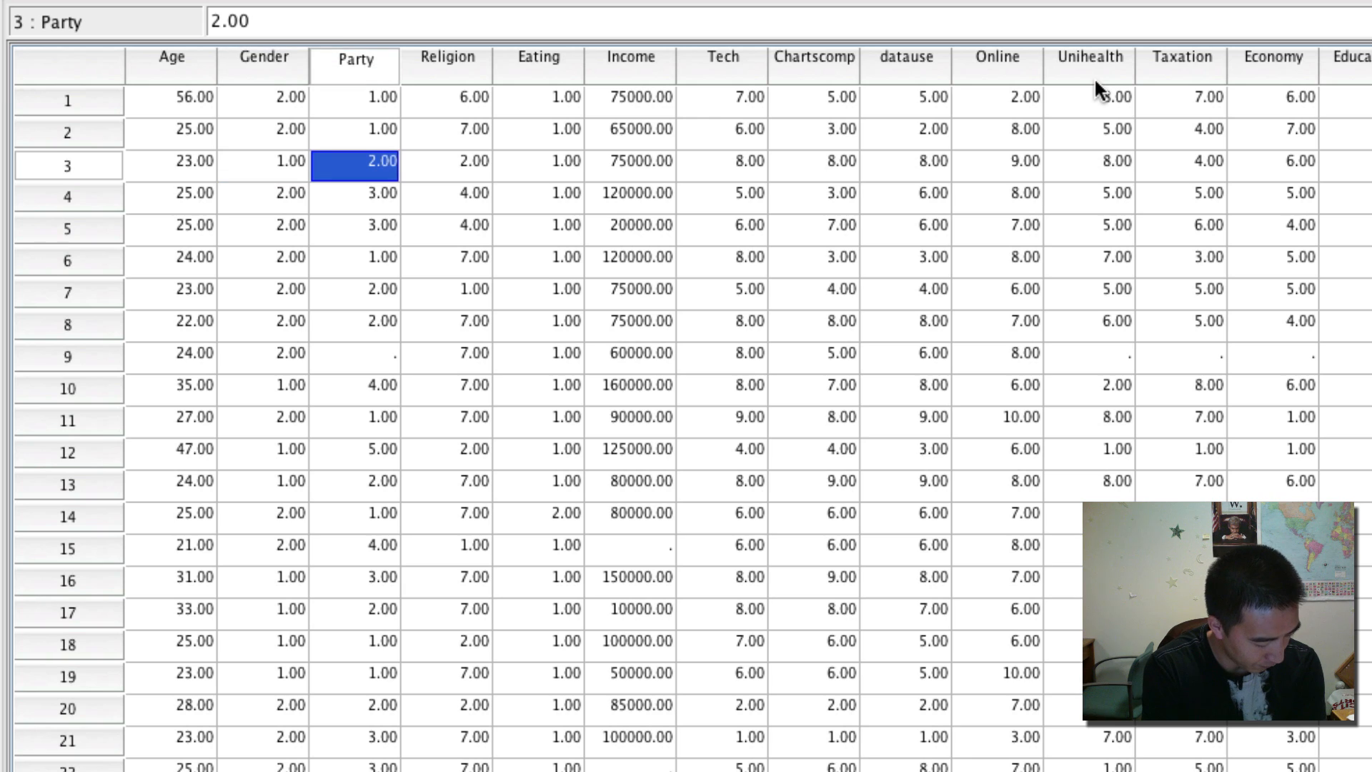
key(Right)
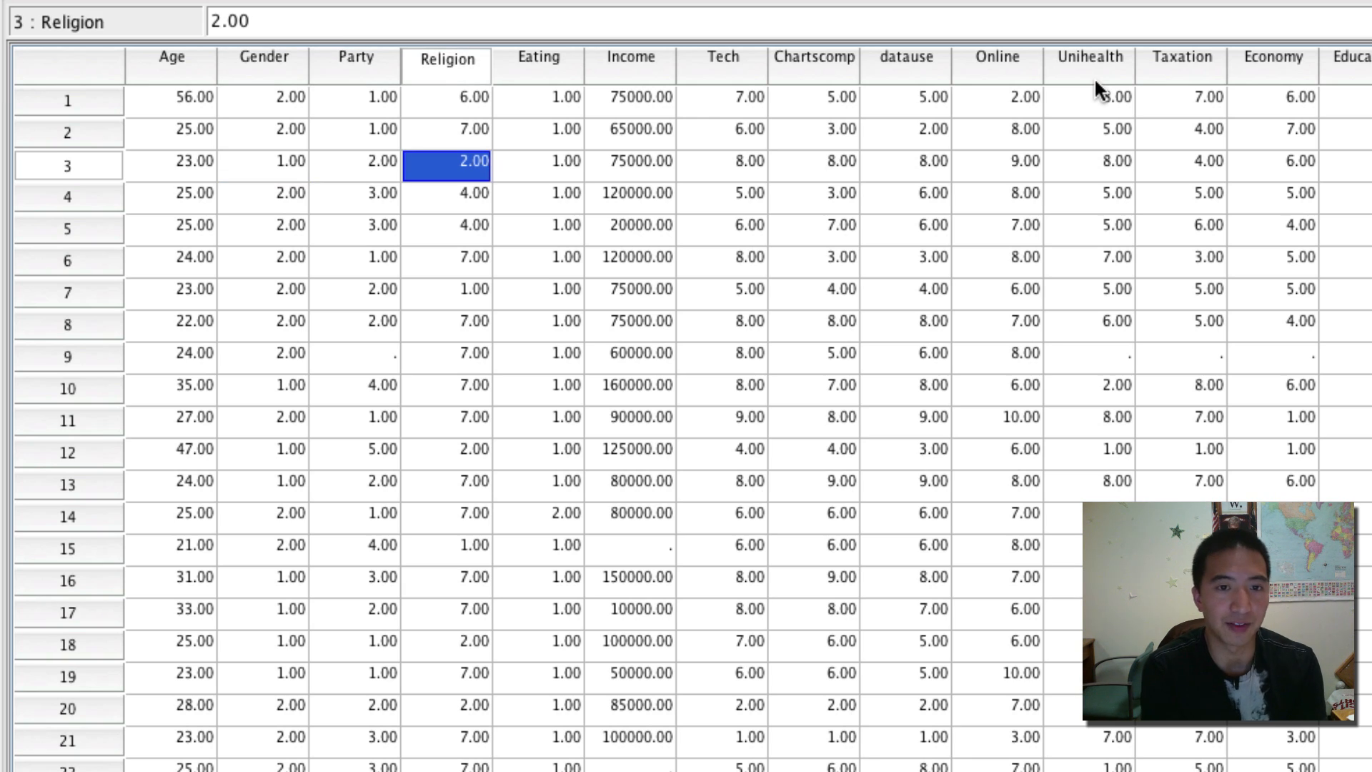
key(Right)
key(Right)
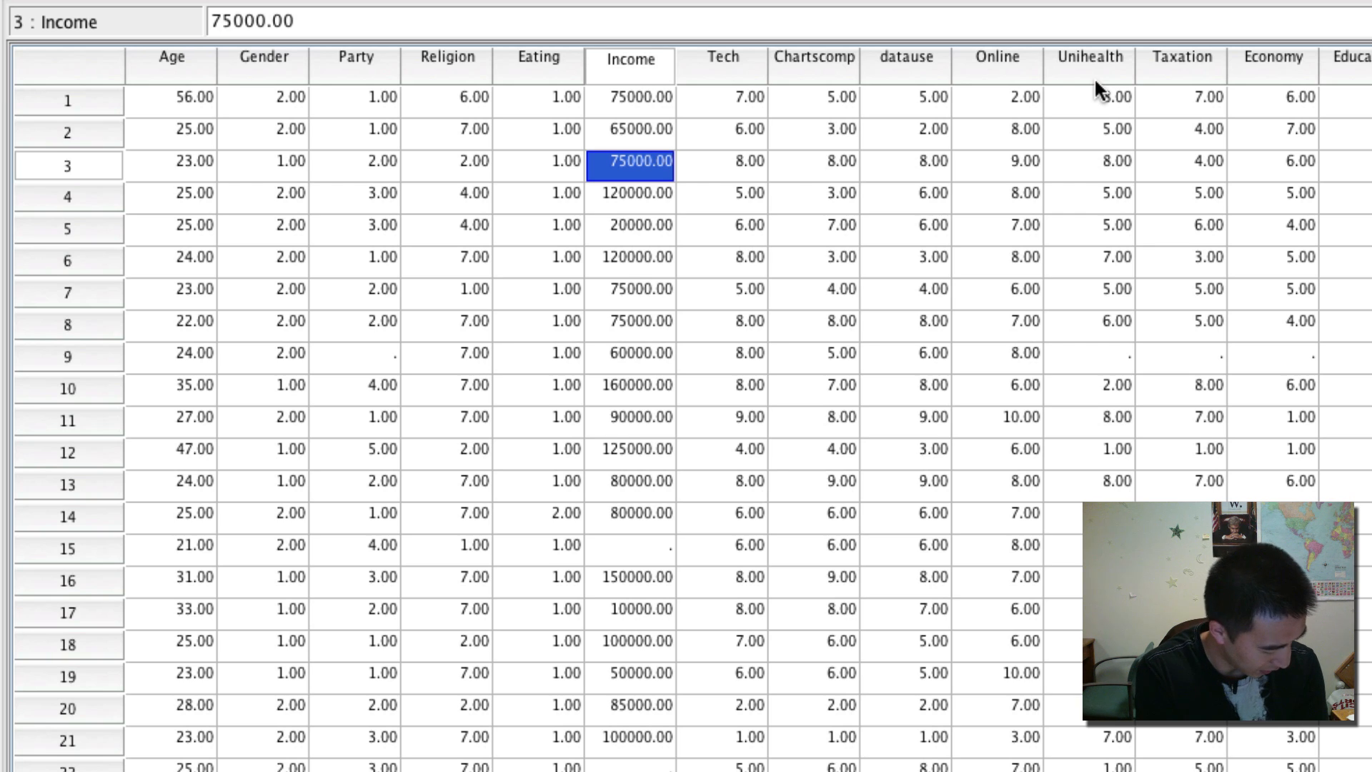
key(Right)
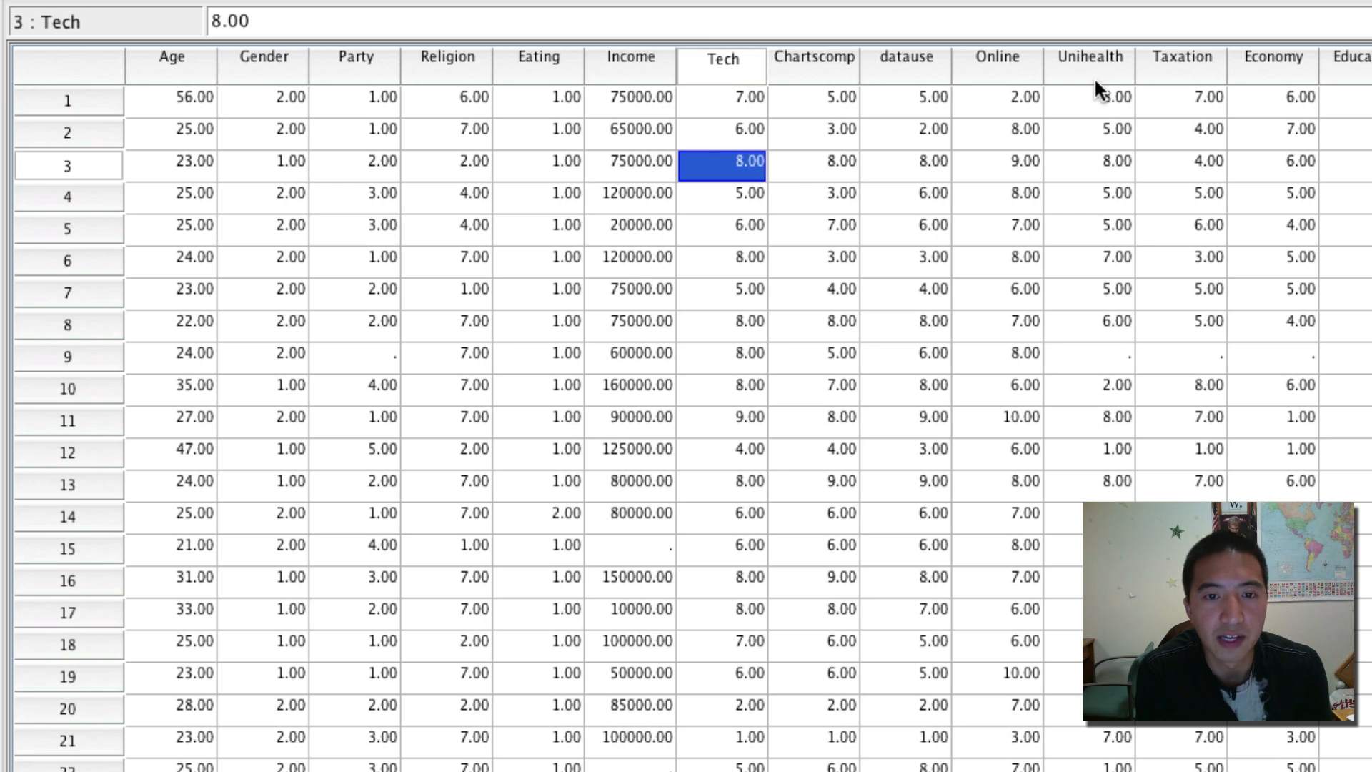
key(Right)
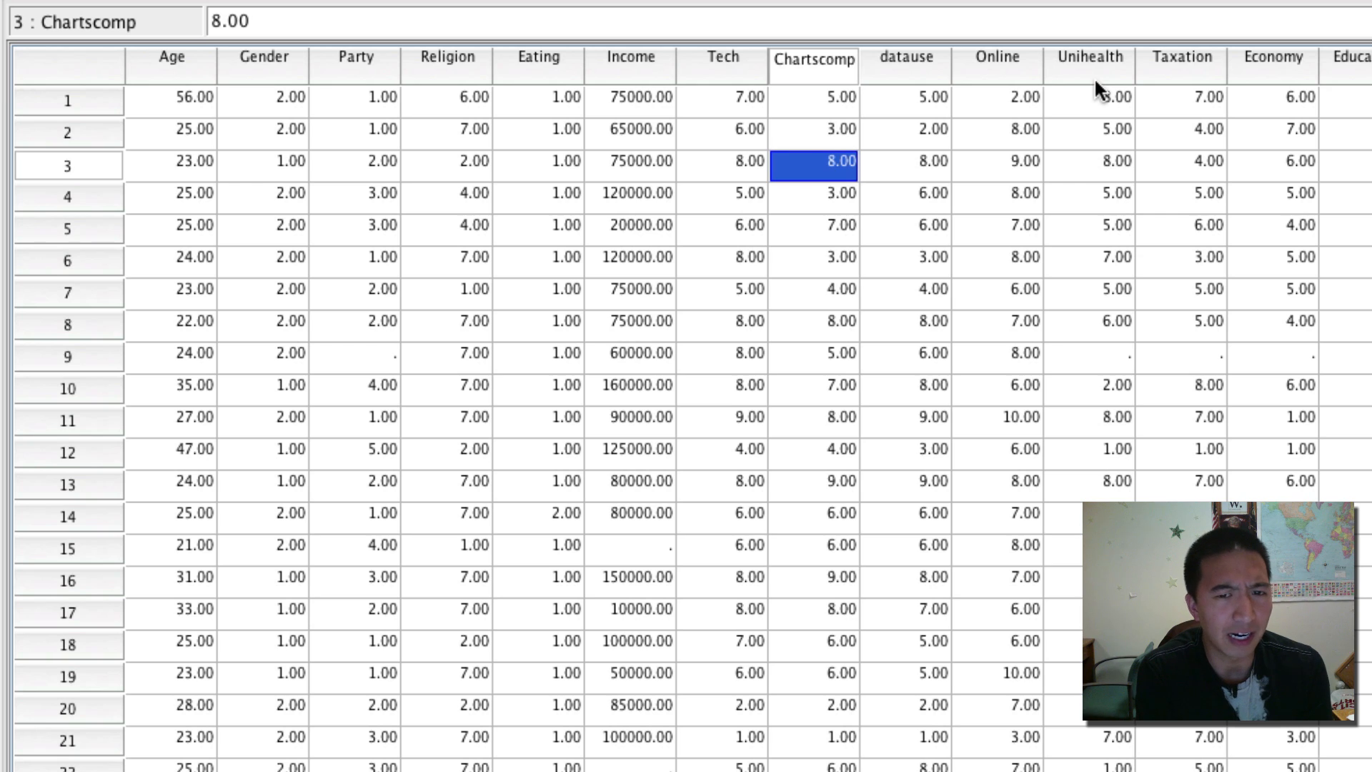
key(Right)
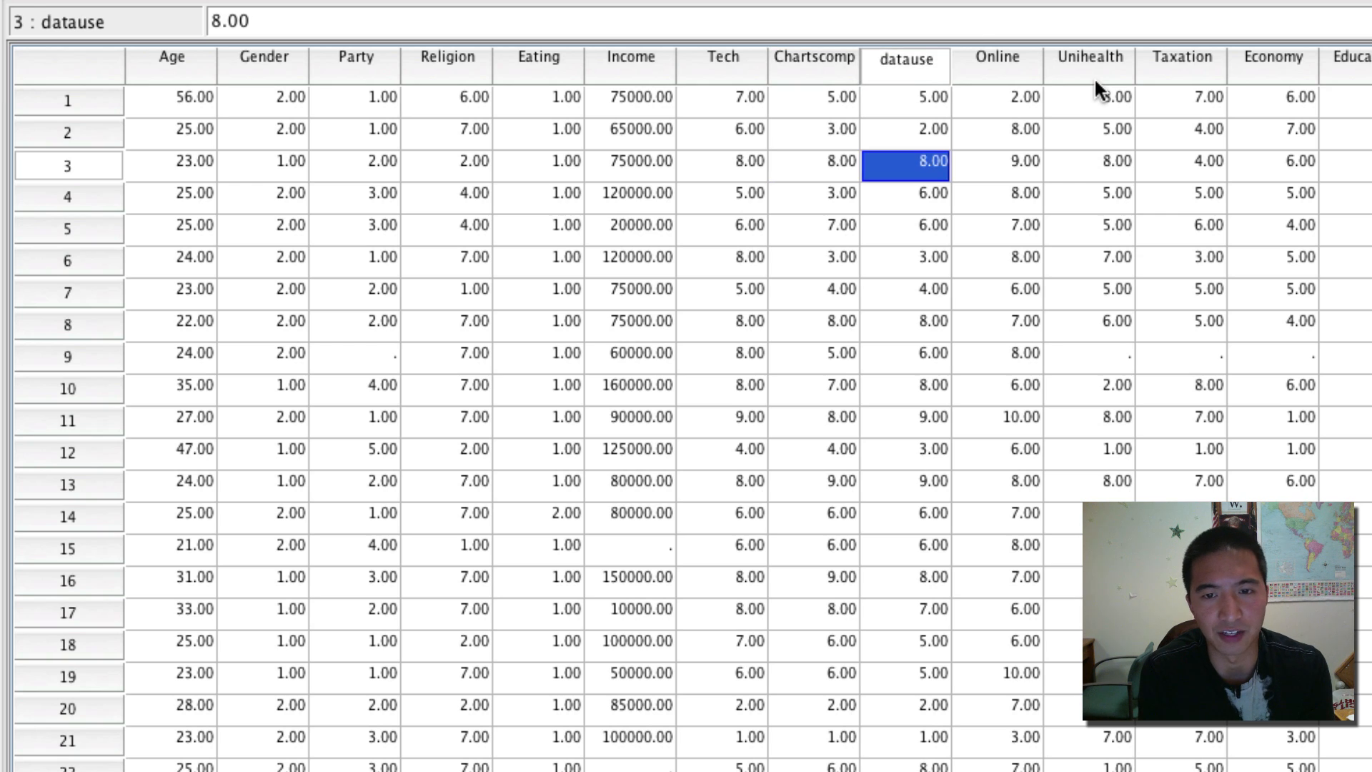
key(Right)
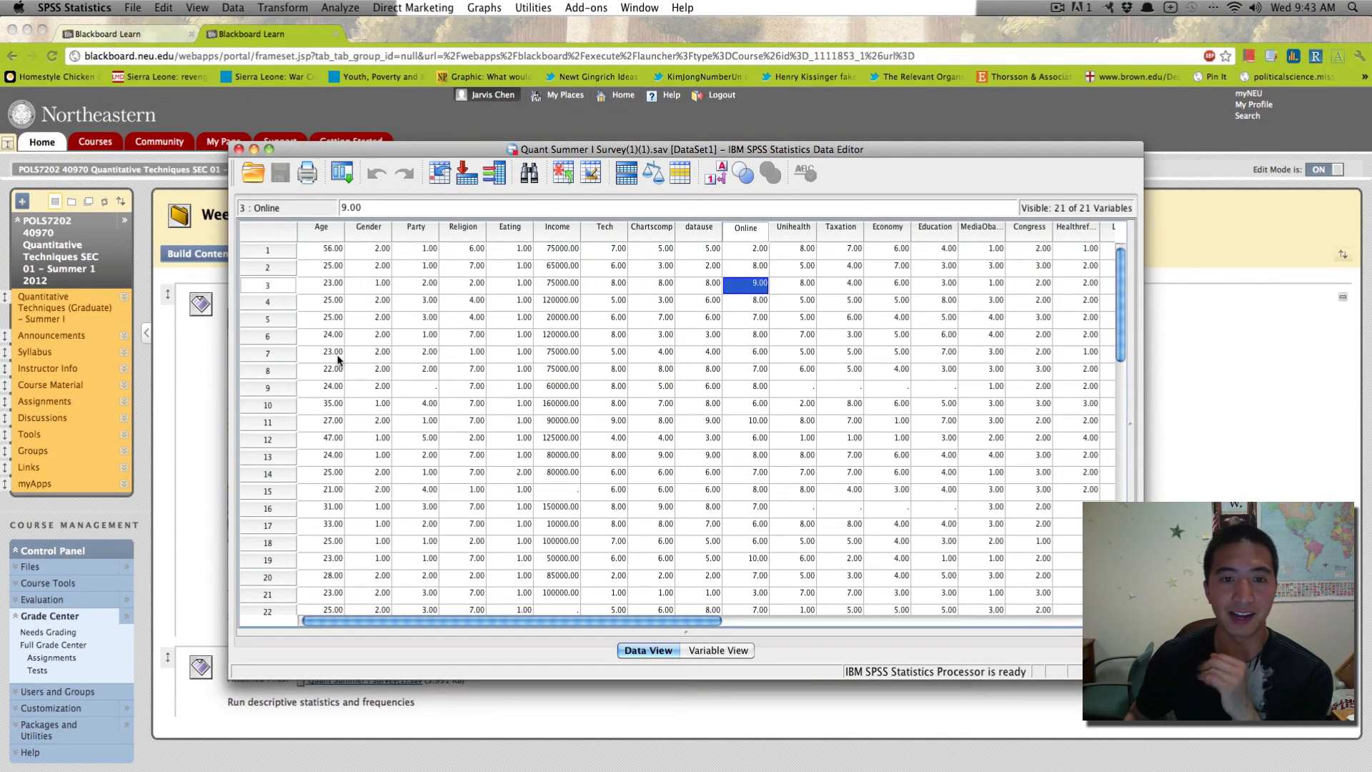
- Start a Frequencies analysis from the descriptive statistics and look through its list of available variables
click(332, 5)
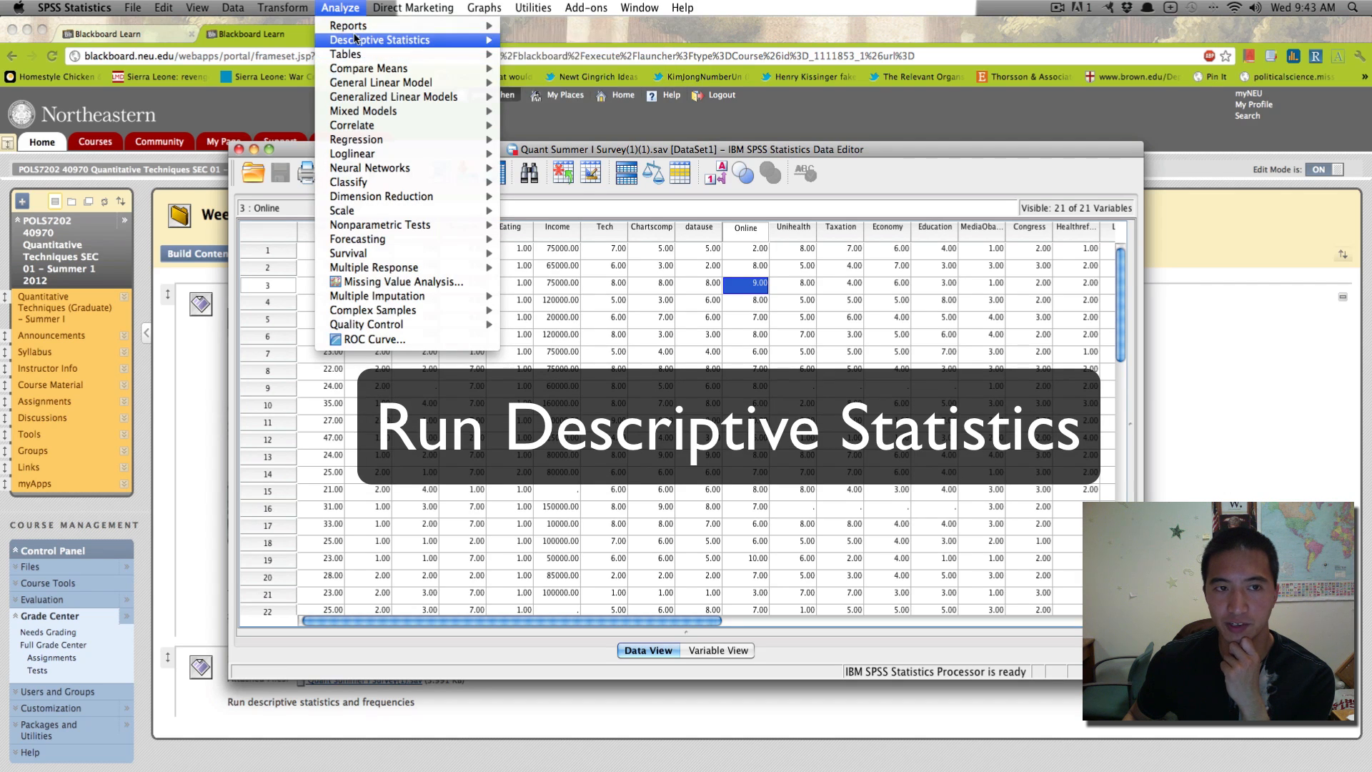
mouse_move(355, 39)
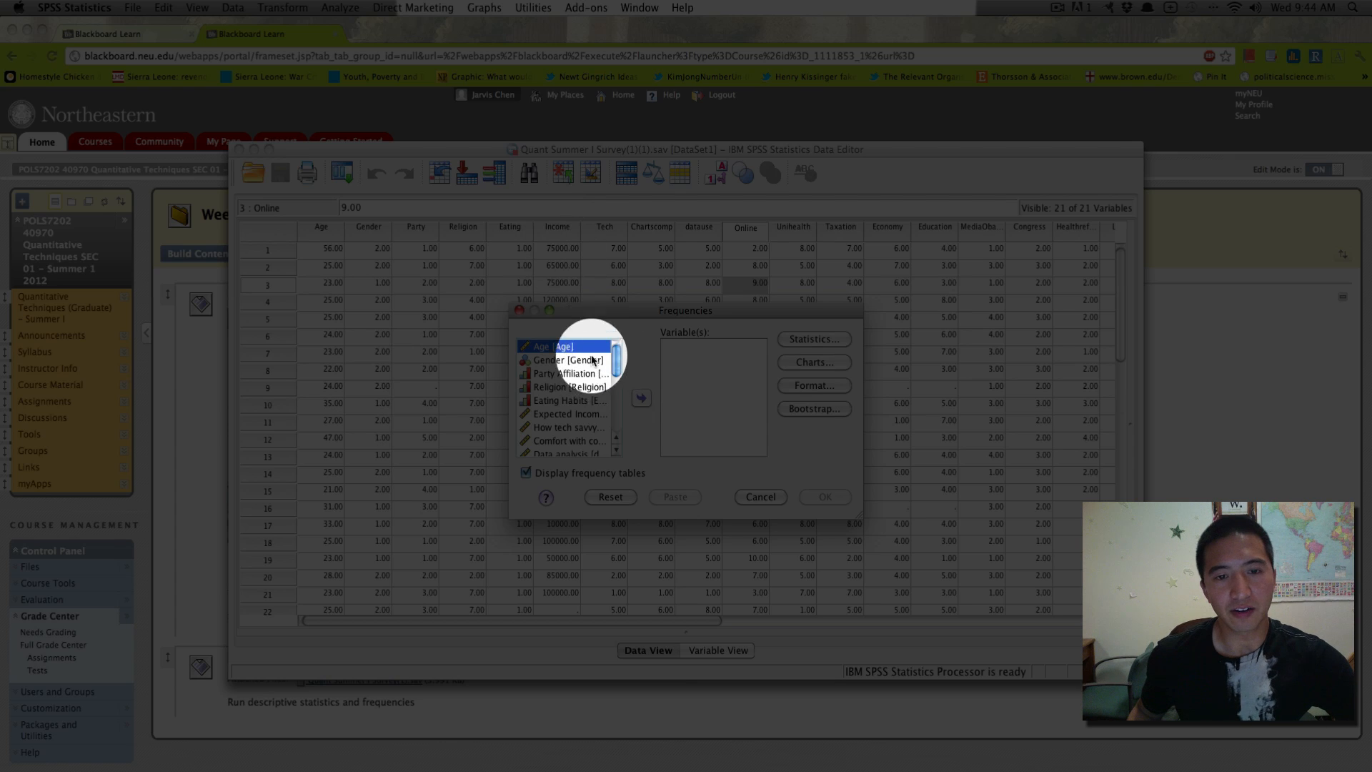
scroll(590, 392, down, 5)
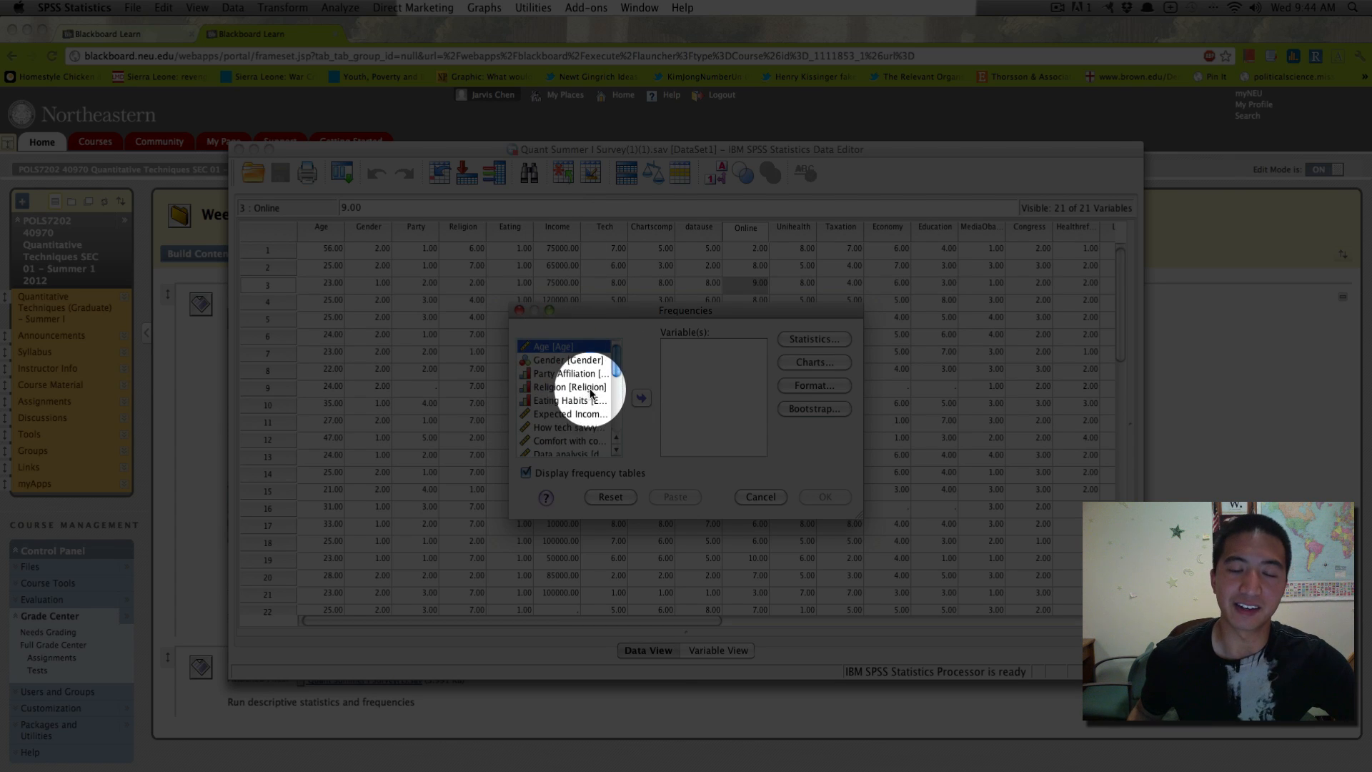
scroll(590, 392, up, 5)
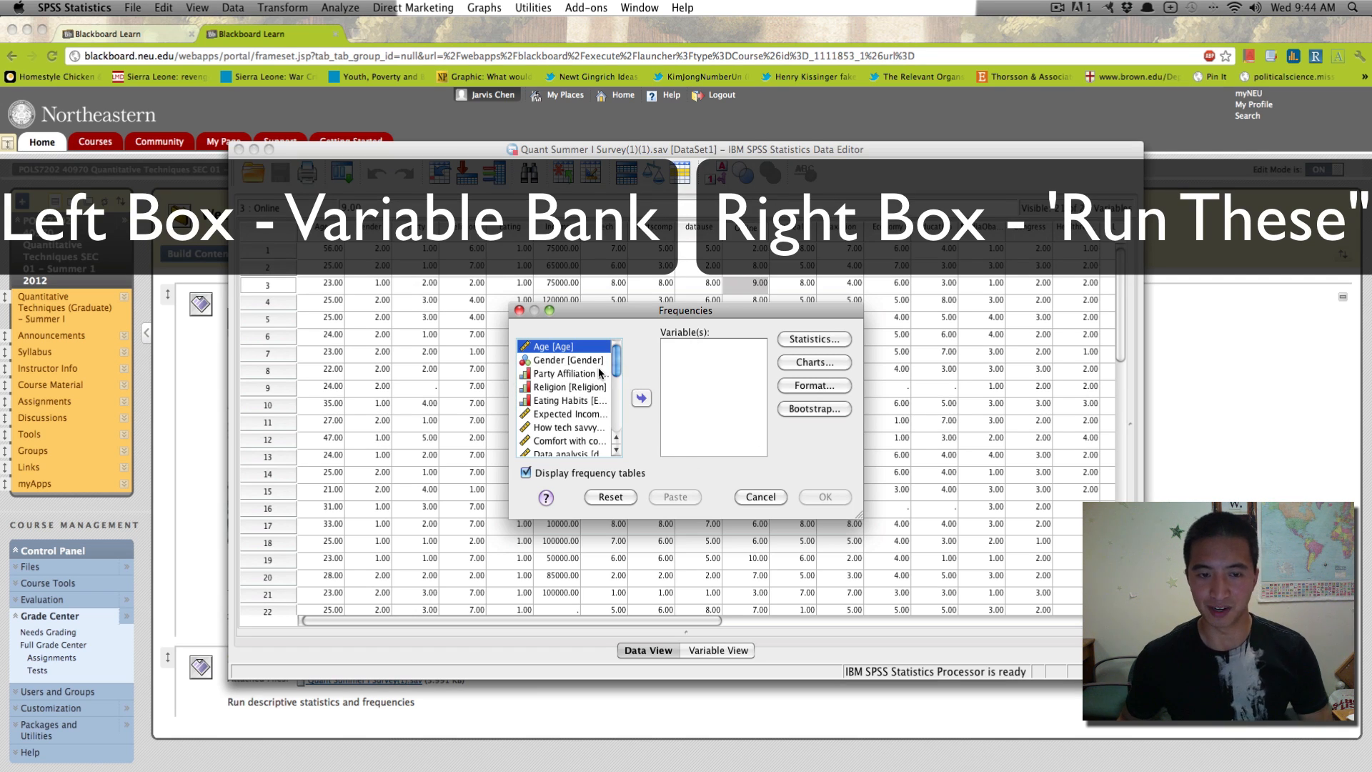
click(549, 360)
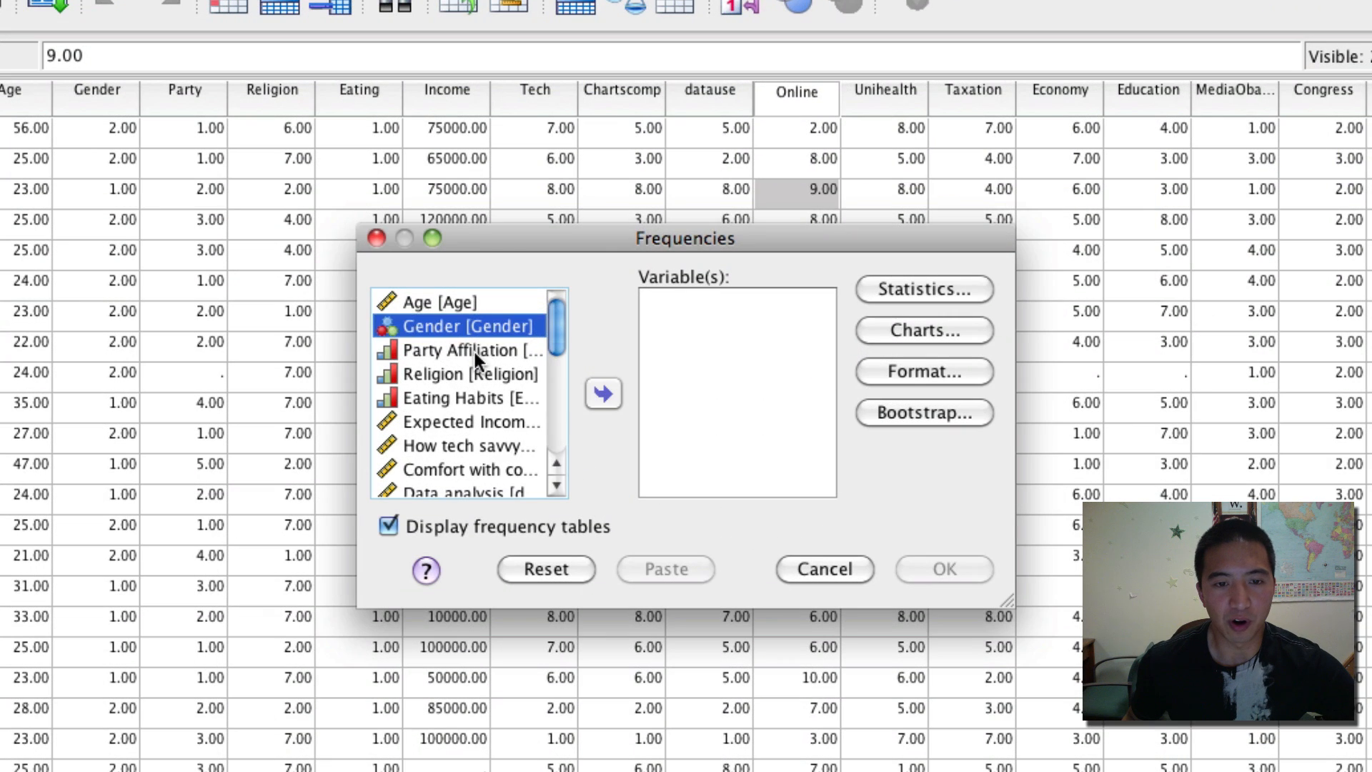
click(474, 351)
click(493, 402)
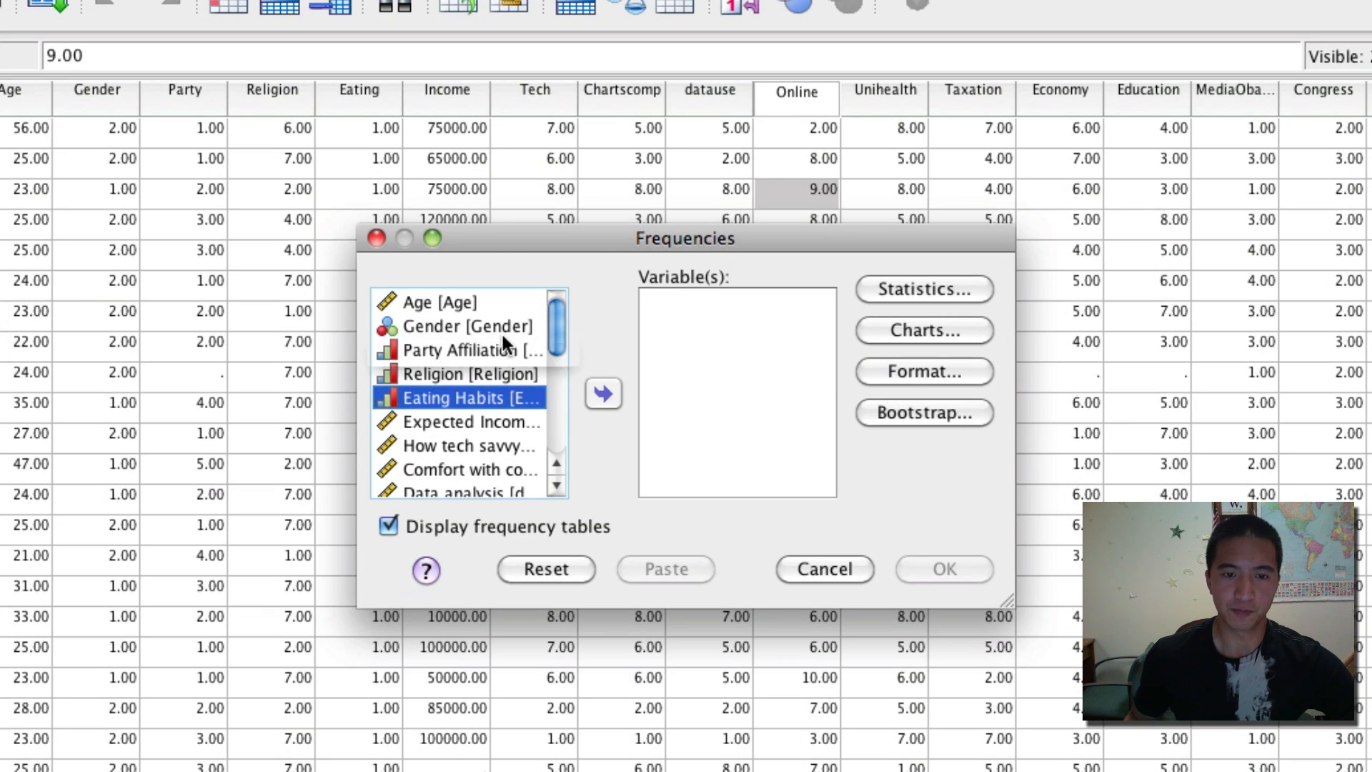
click(455, 331)
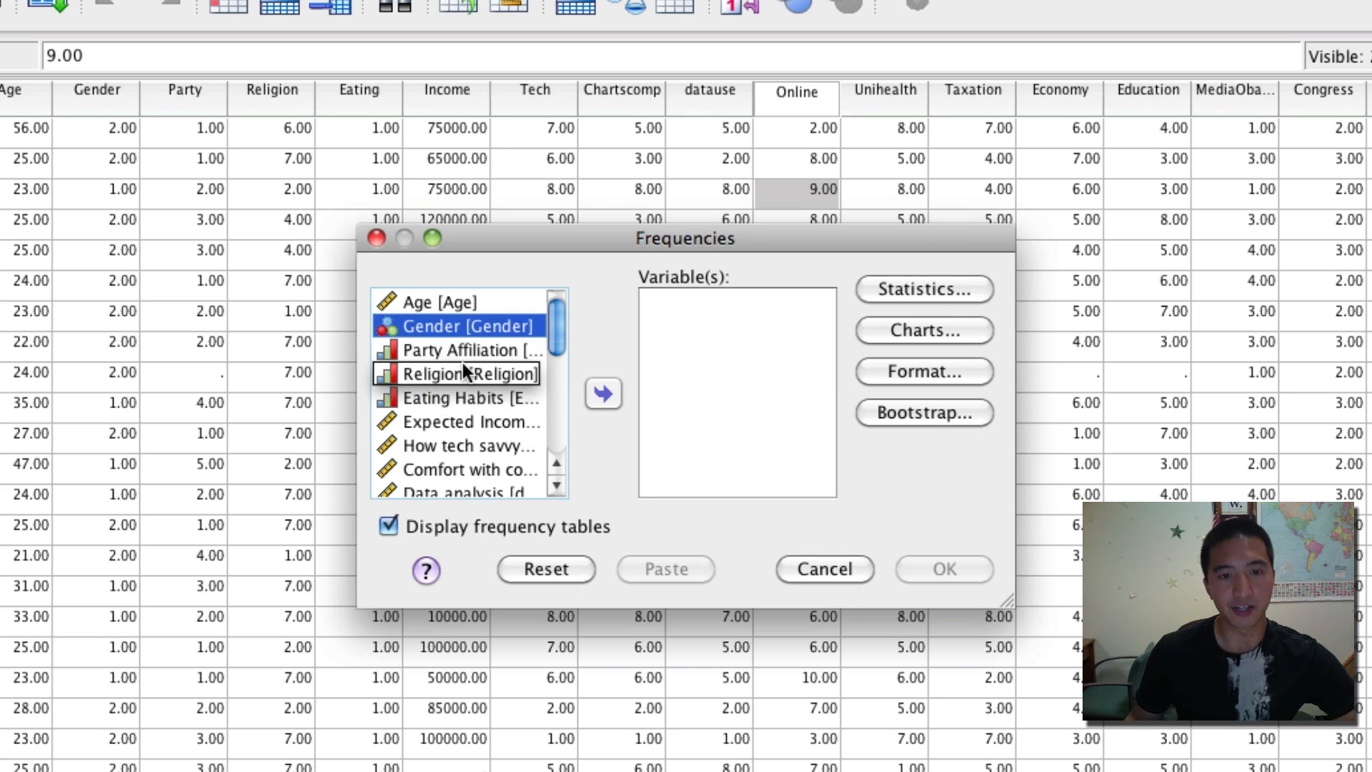
super+click(462, 366)
super+click(462, 400)
super+click(468, 350)
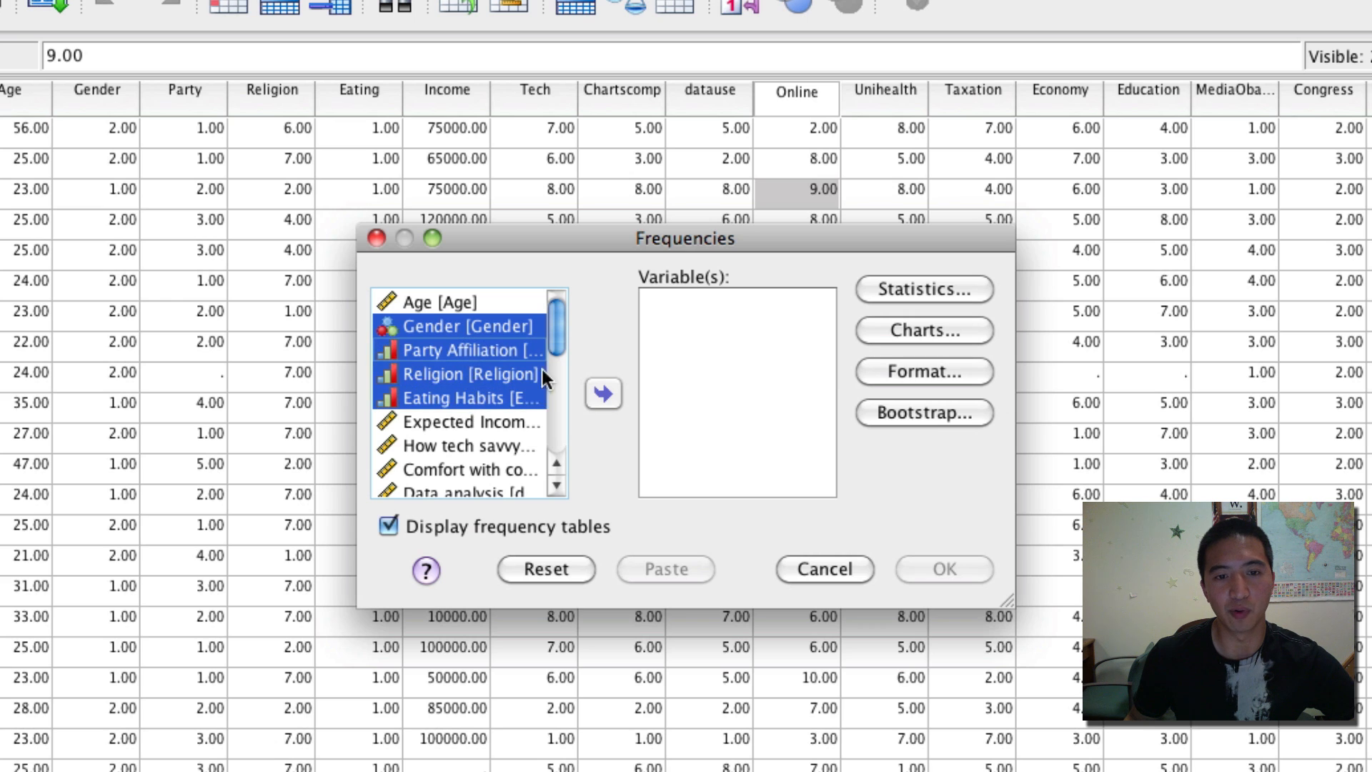
click(490, 419)
scroll(493, 408, down, 3)
scroll(496, 388, up, 3)
- Add Gender, Party Affiliation, Religion and Eating Habits to the variables of the Frequencies analysis
click(492, 327)
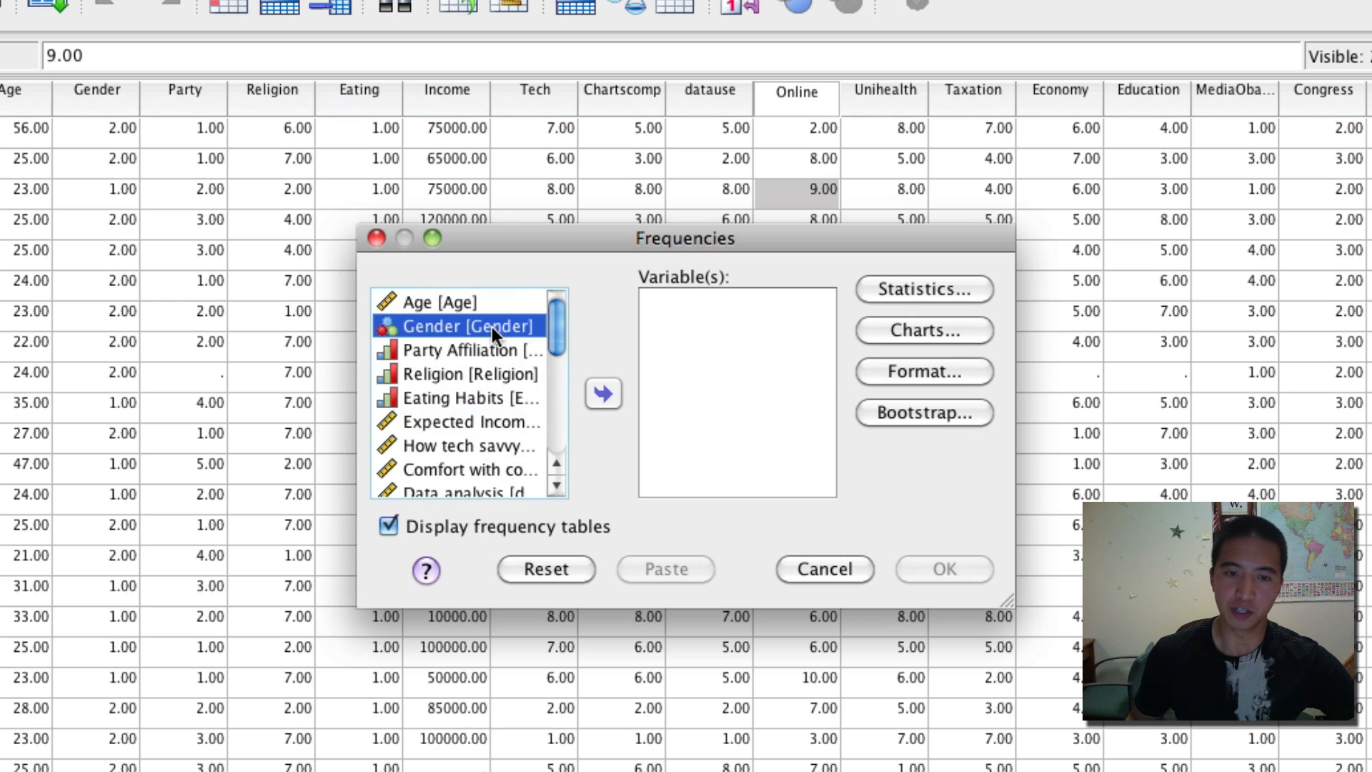
shift+click(468, 399)
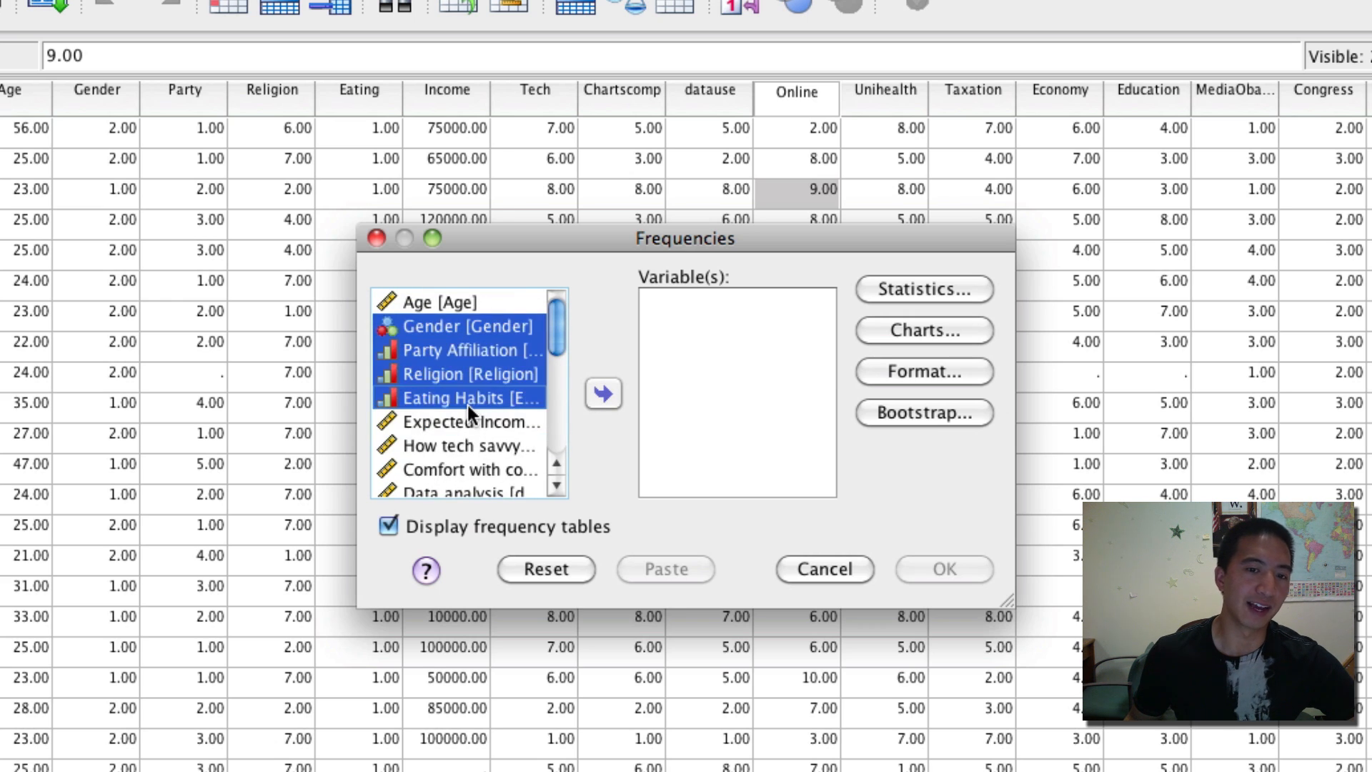
click(613, 400)
- Add the adjacent MediaObama, Congress and Healthreform variables to the Frequencies analysis
scroll(476, 403, down, 5)
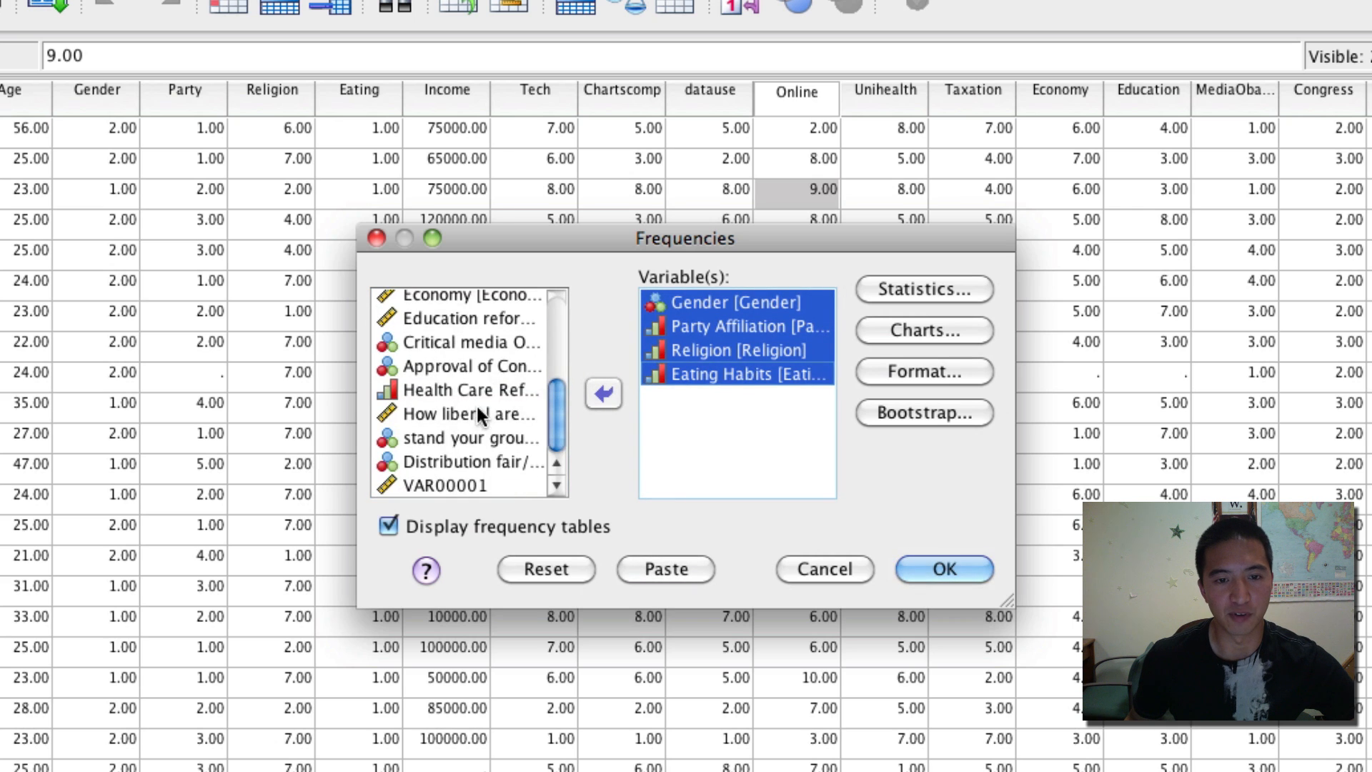
click(465, 341)
shift+click(500, 390)
click(603, 393)
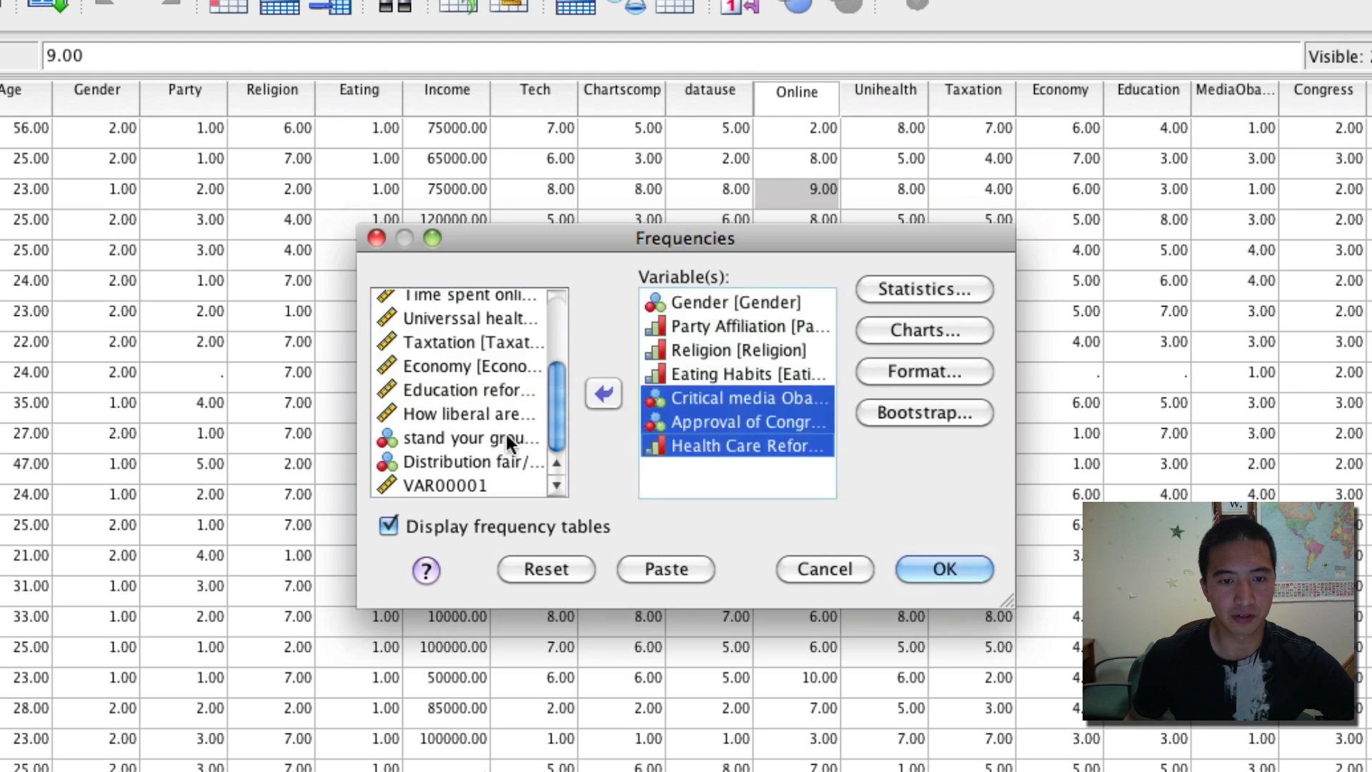
- Add the stand your ground law and Distribution fair/unfair variables to the Frequencies analysis
click(472, 437)
shift+click(470, 461)
click(603, 393)
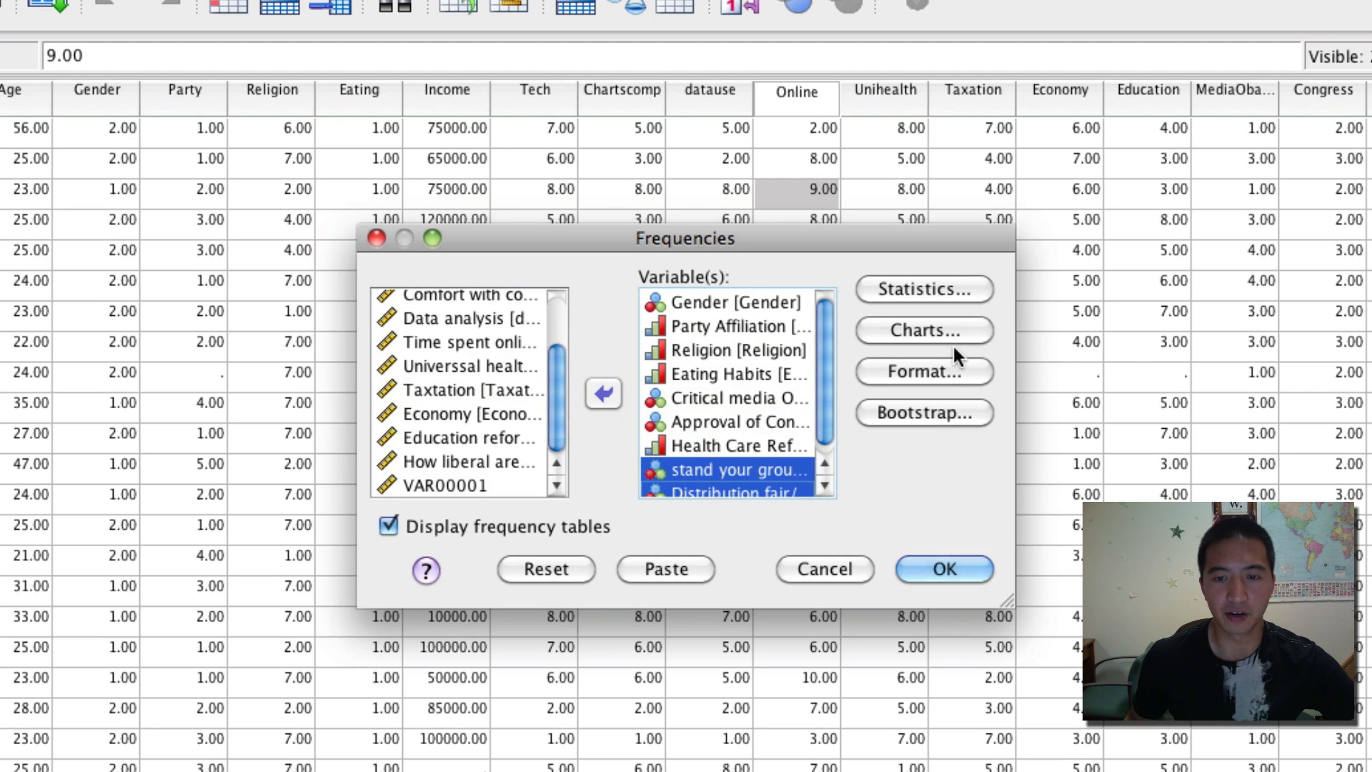
- Request bar charts with frequencies as chart values, leave the additional statistics unselected, and run the Frequencies analysis
click(935, 339)
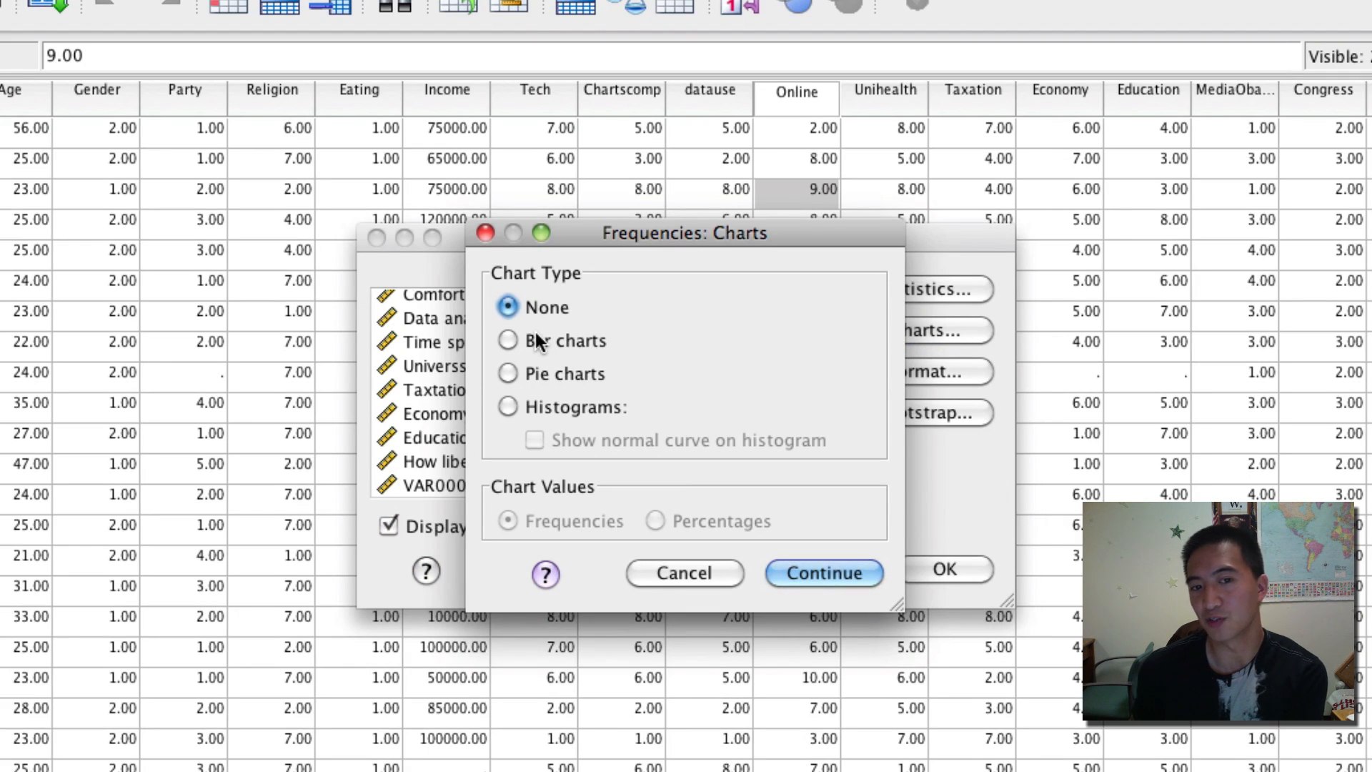
click(560, 339)
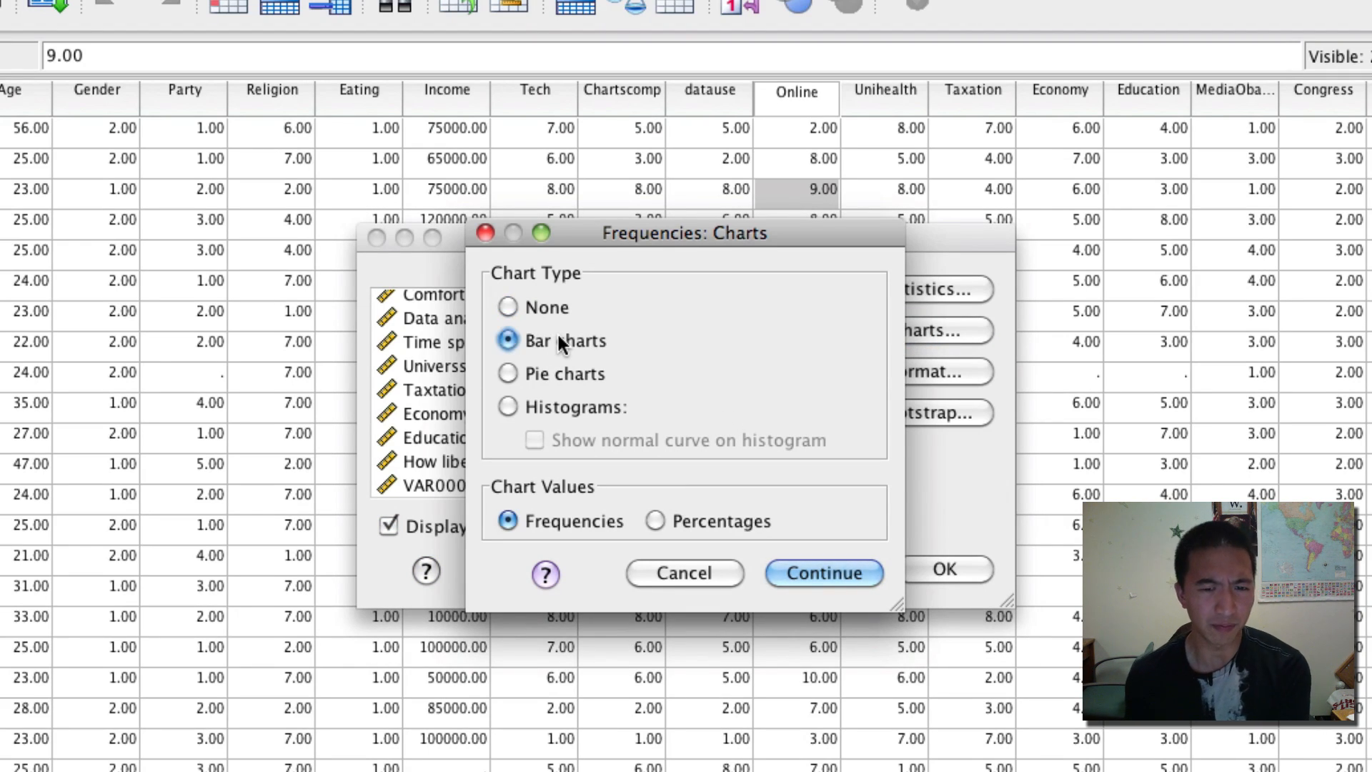
click(806, 571)
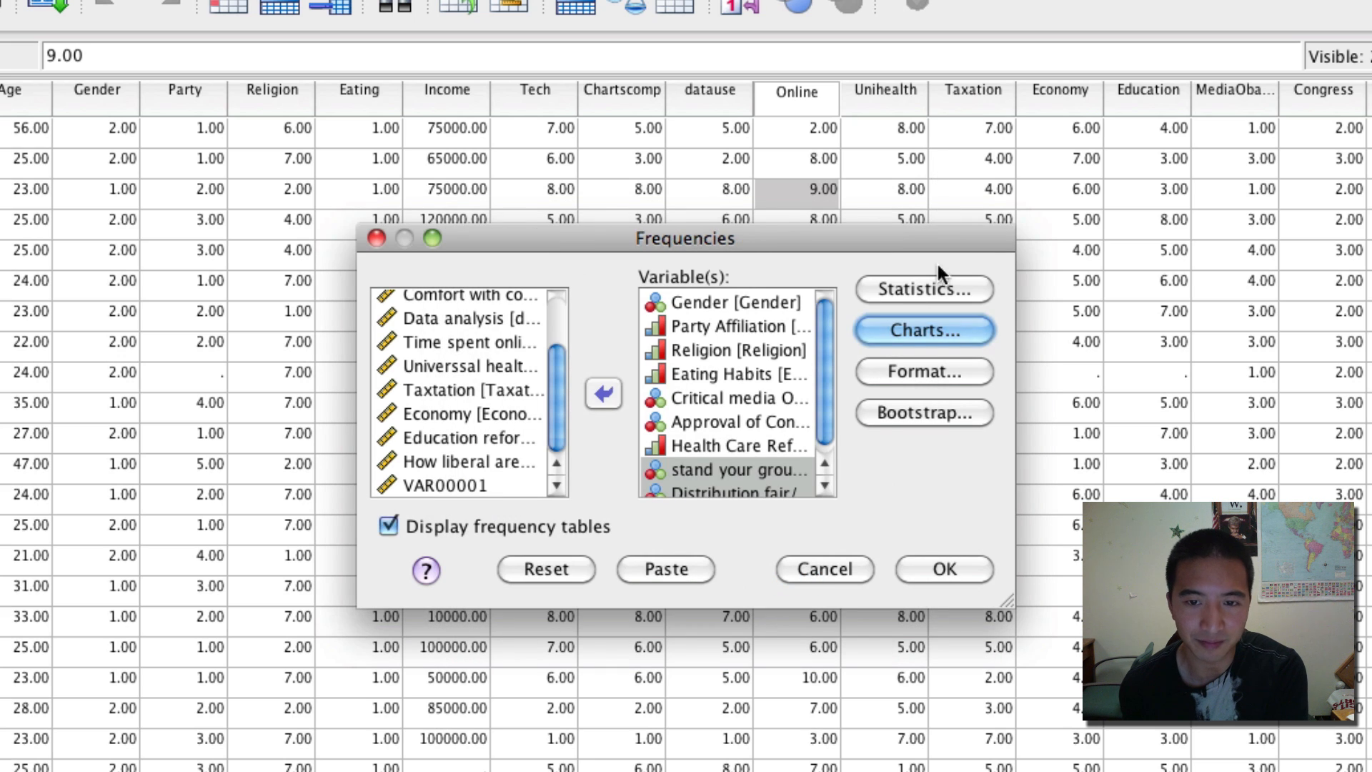
click(934, 284)
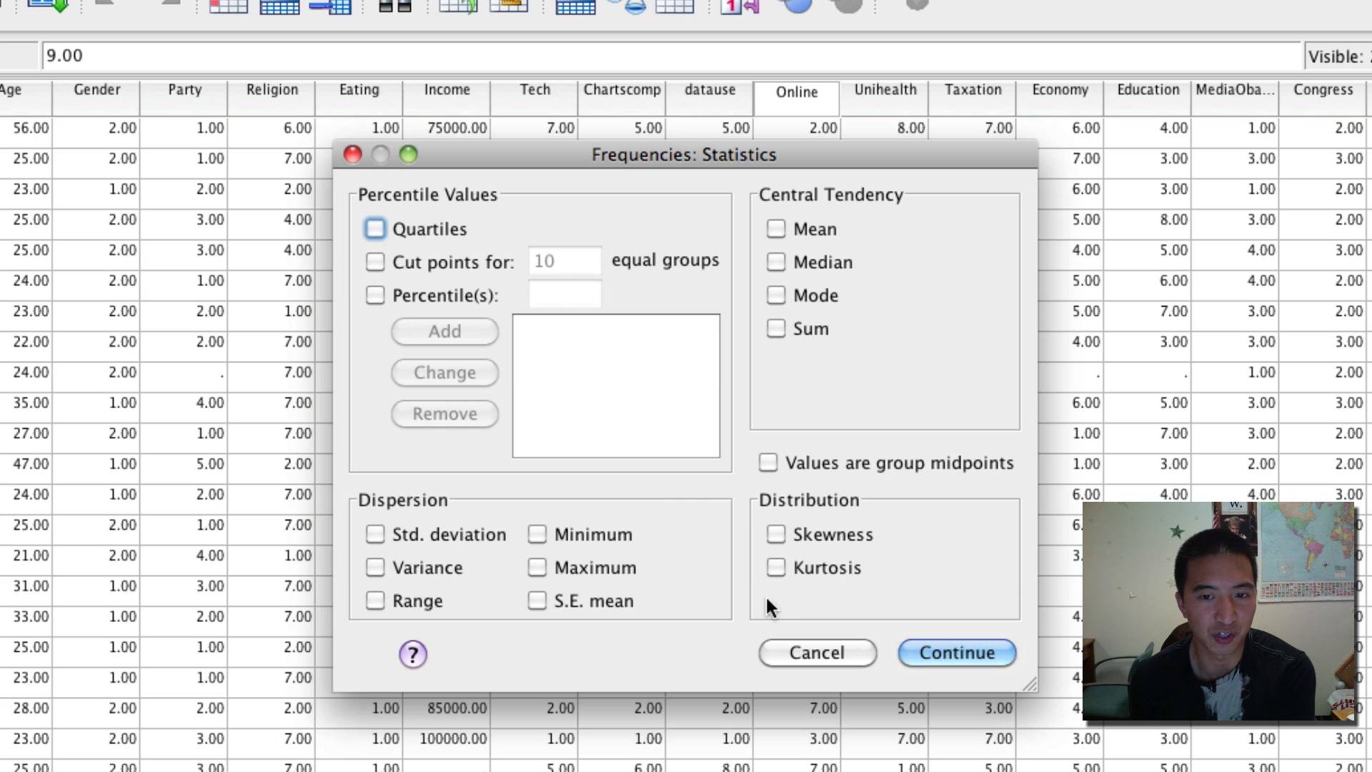
click(816, 652)
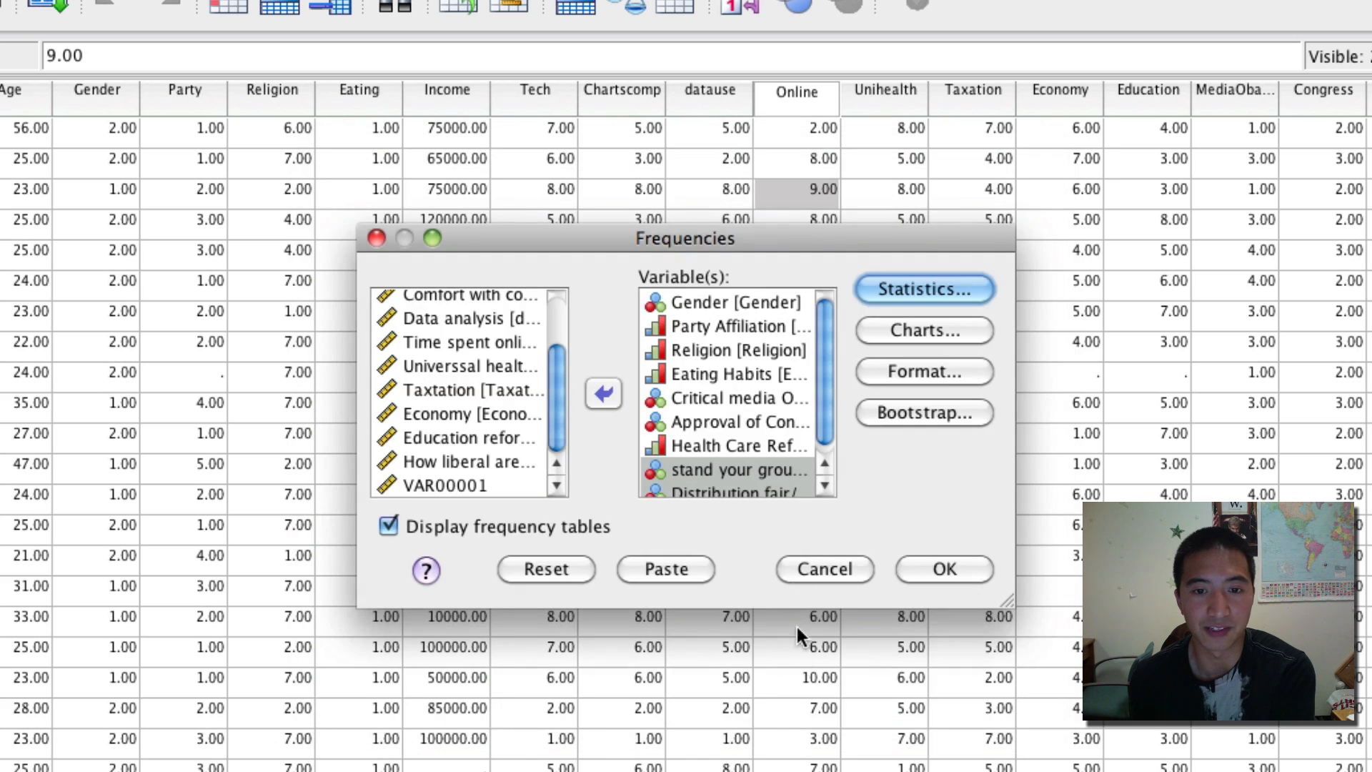
click(928, 569)
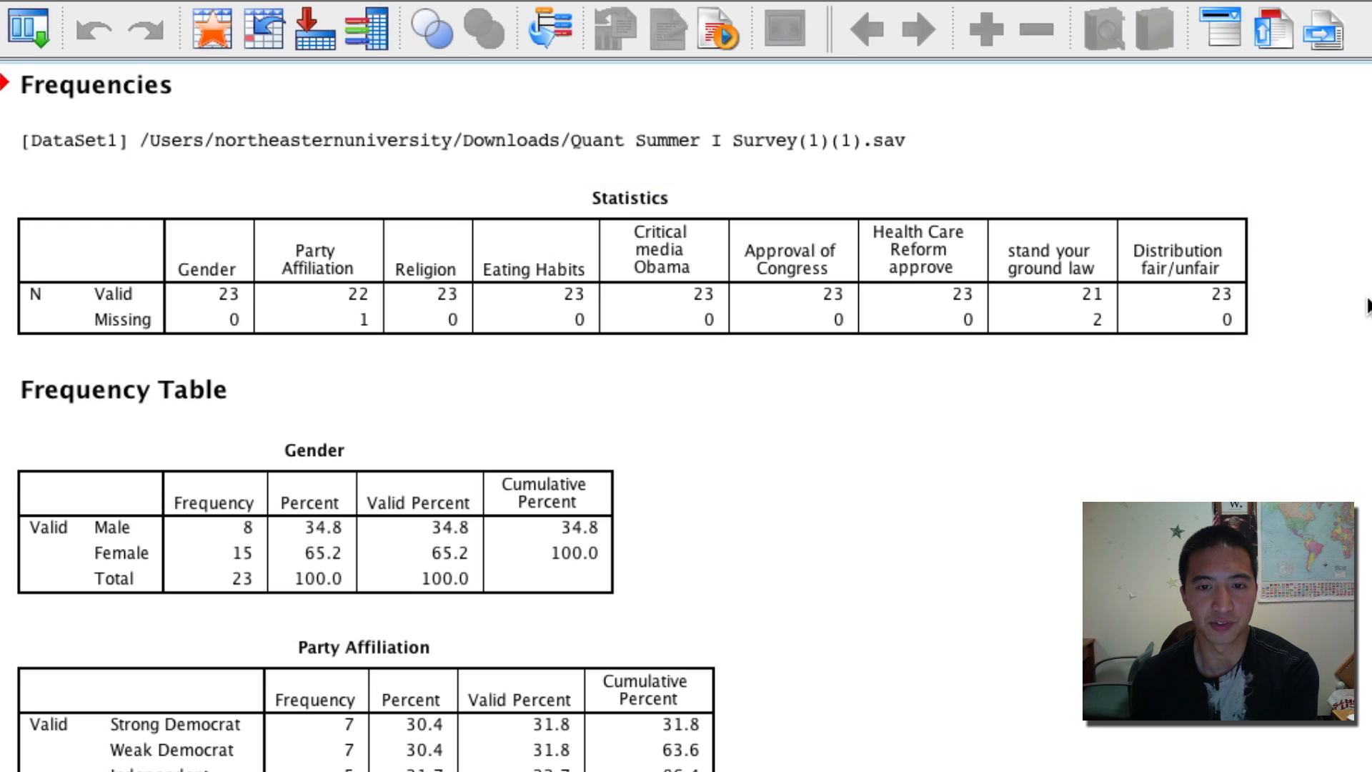
- Examine the valid and missing counts of each variable in the Statistics table of the Frequencies output
click(614, 239)
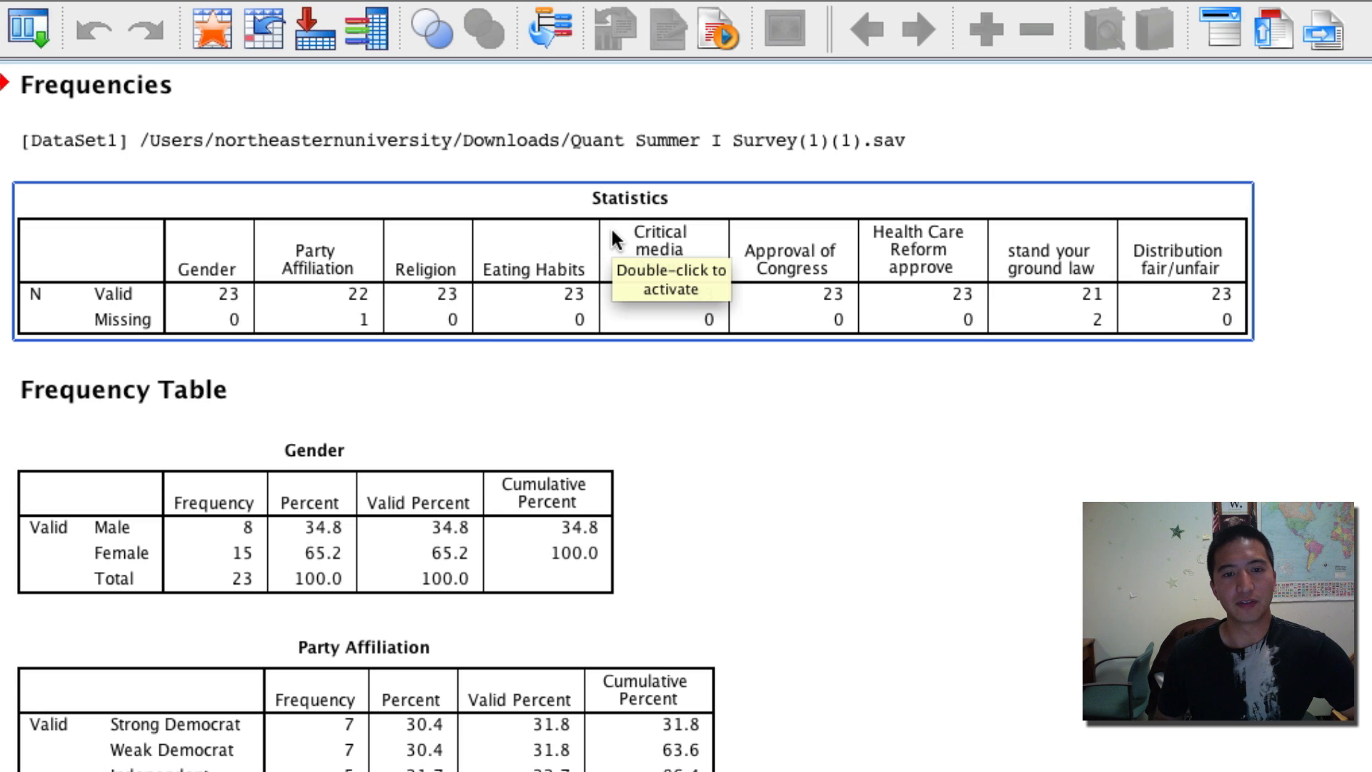
click(636, 413)
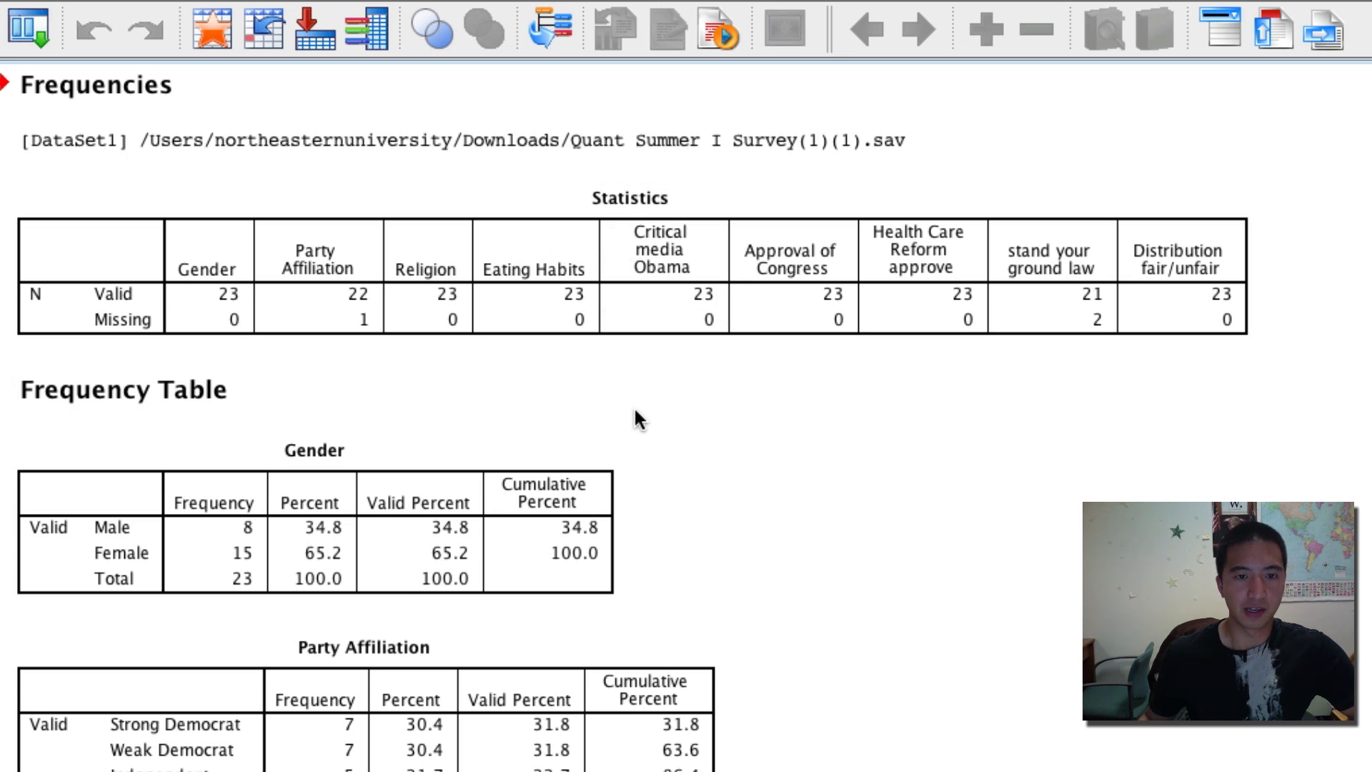
click(143, 318)
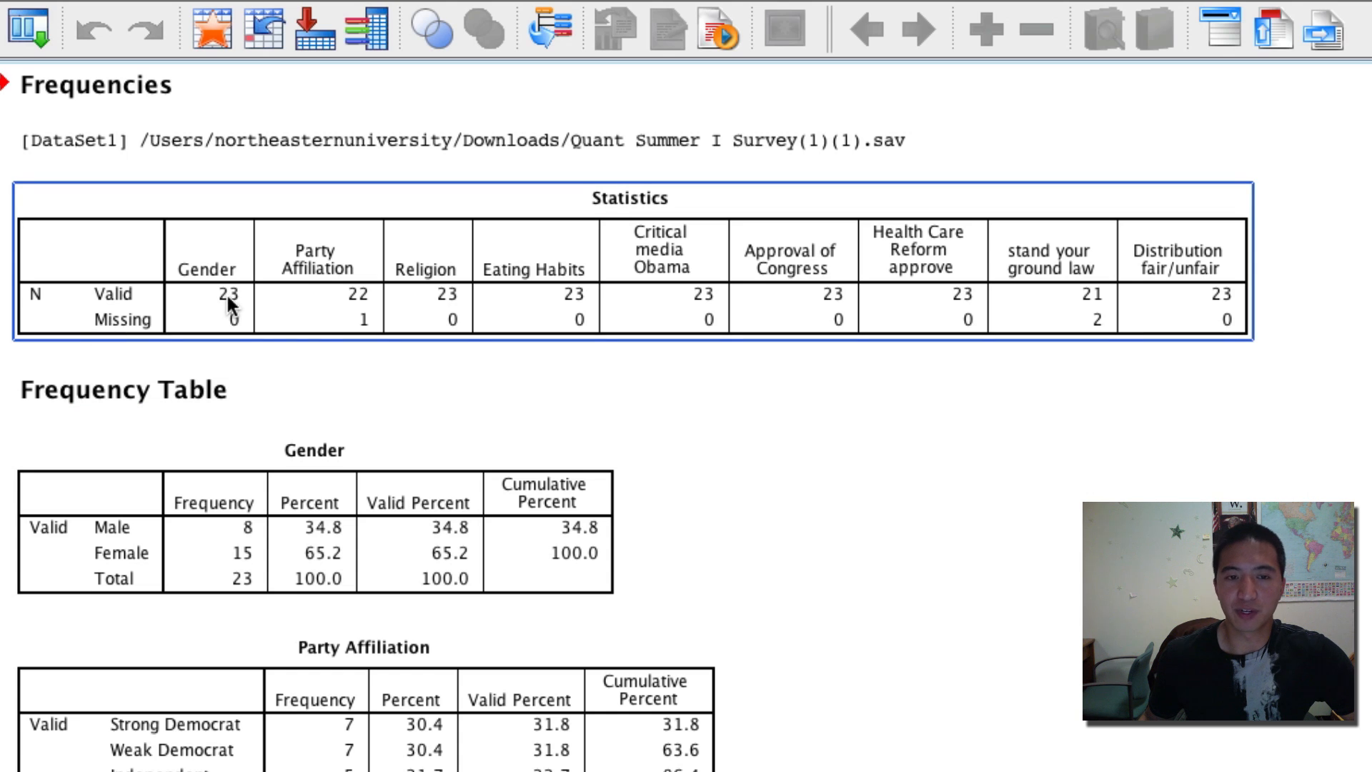
click(338, 437)
click(468, 285)
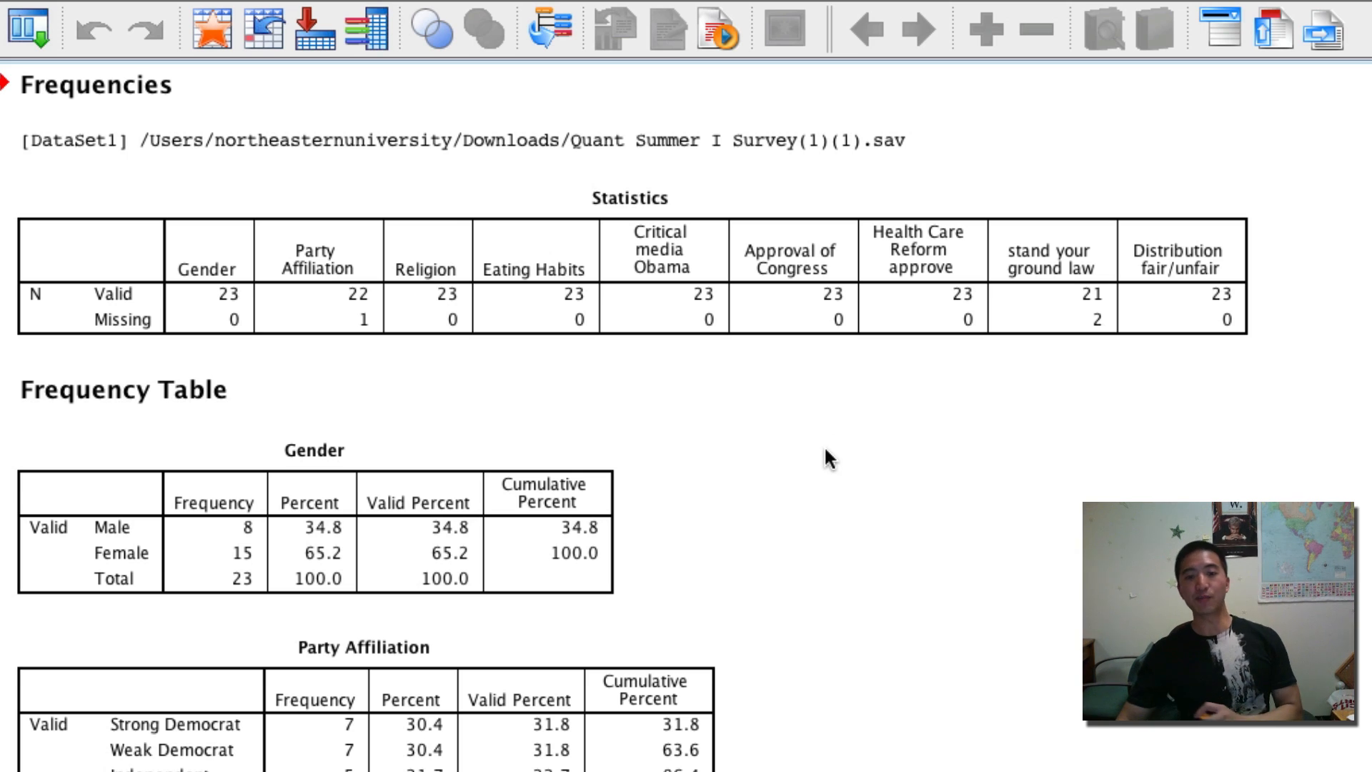
- Examine the frequency, percent, valid percent and cumulative percent columns in the Gender and Party Affiliation tables
scroll(832, 440, down, 3)
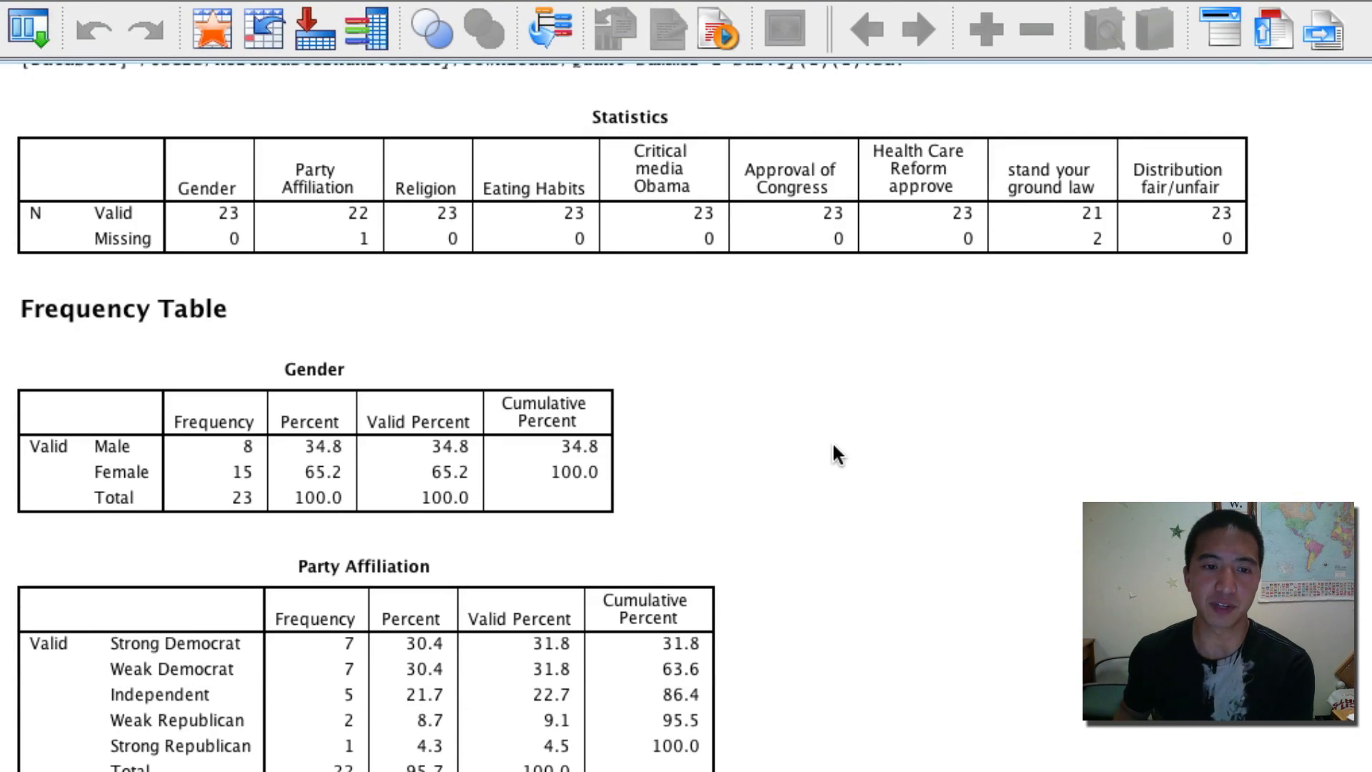
click(446, 491)
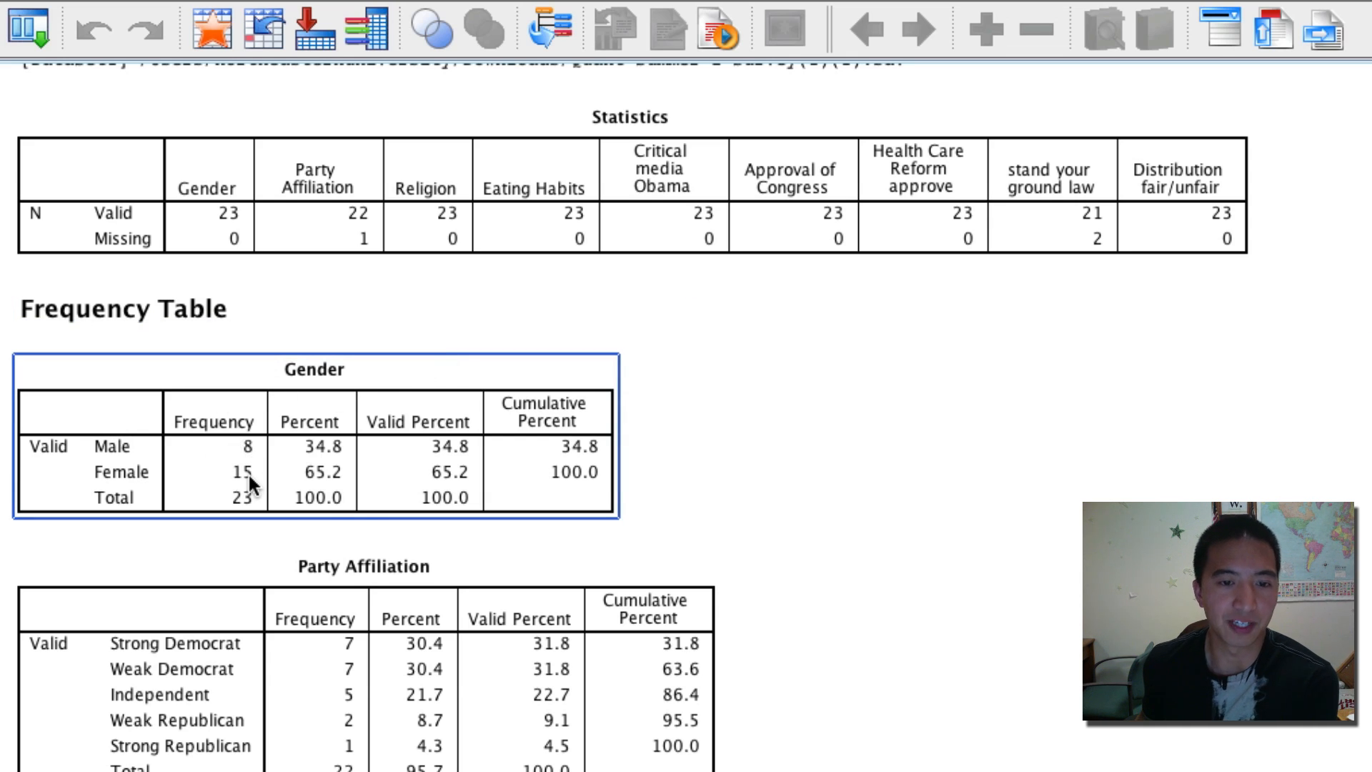
click(291, 574)
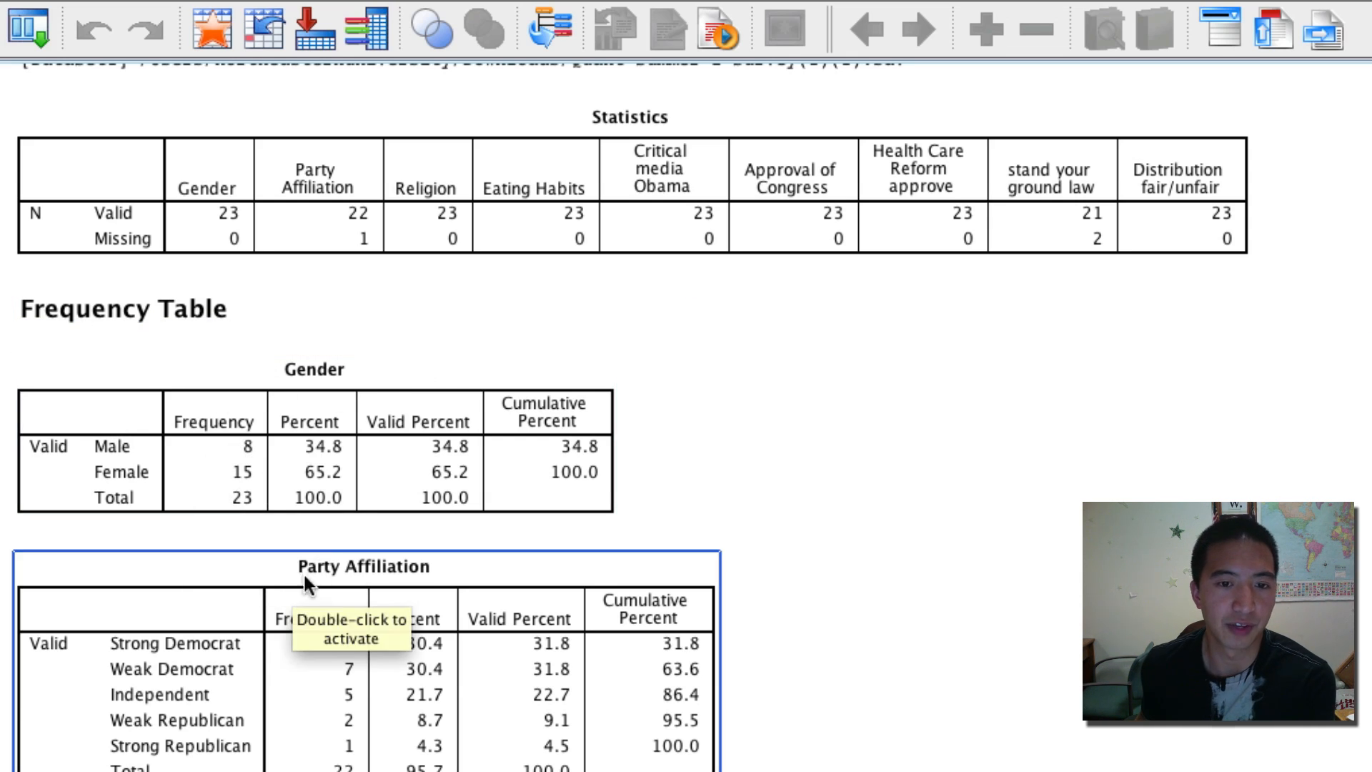
click(332, 448)
click(1163, 429)
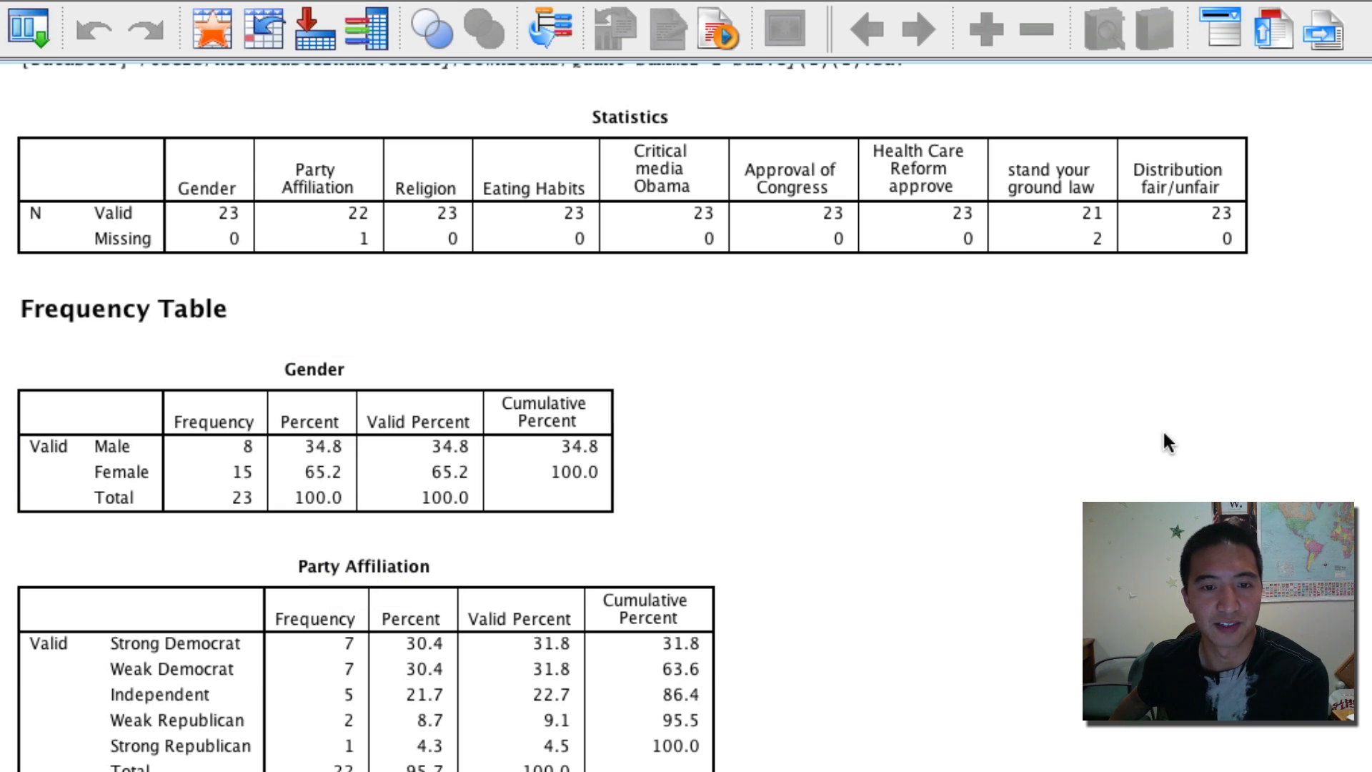
click(476, 477)
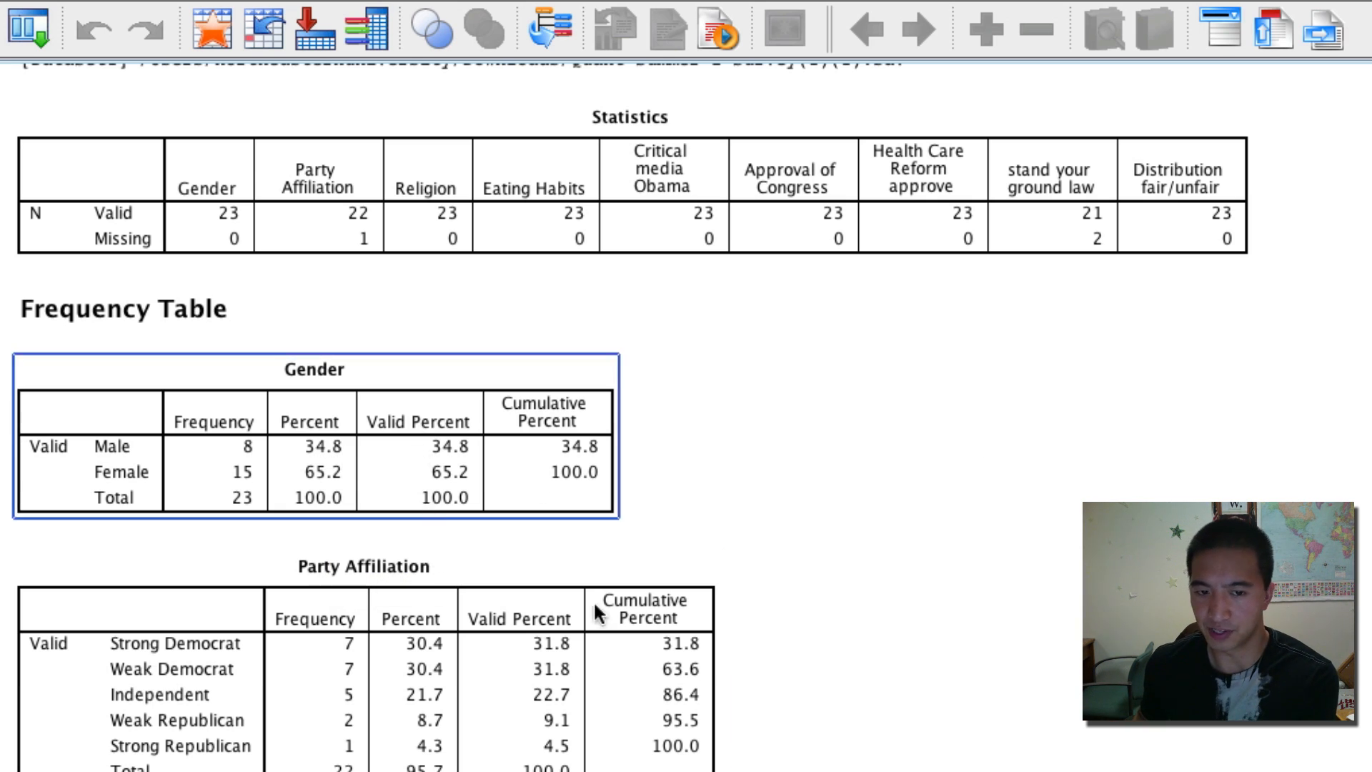
click(912, 588)
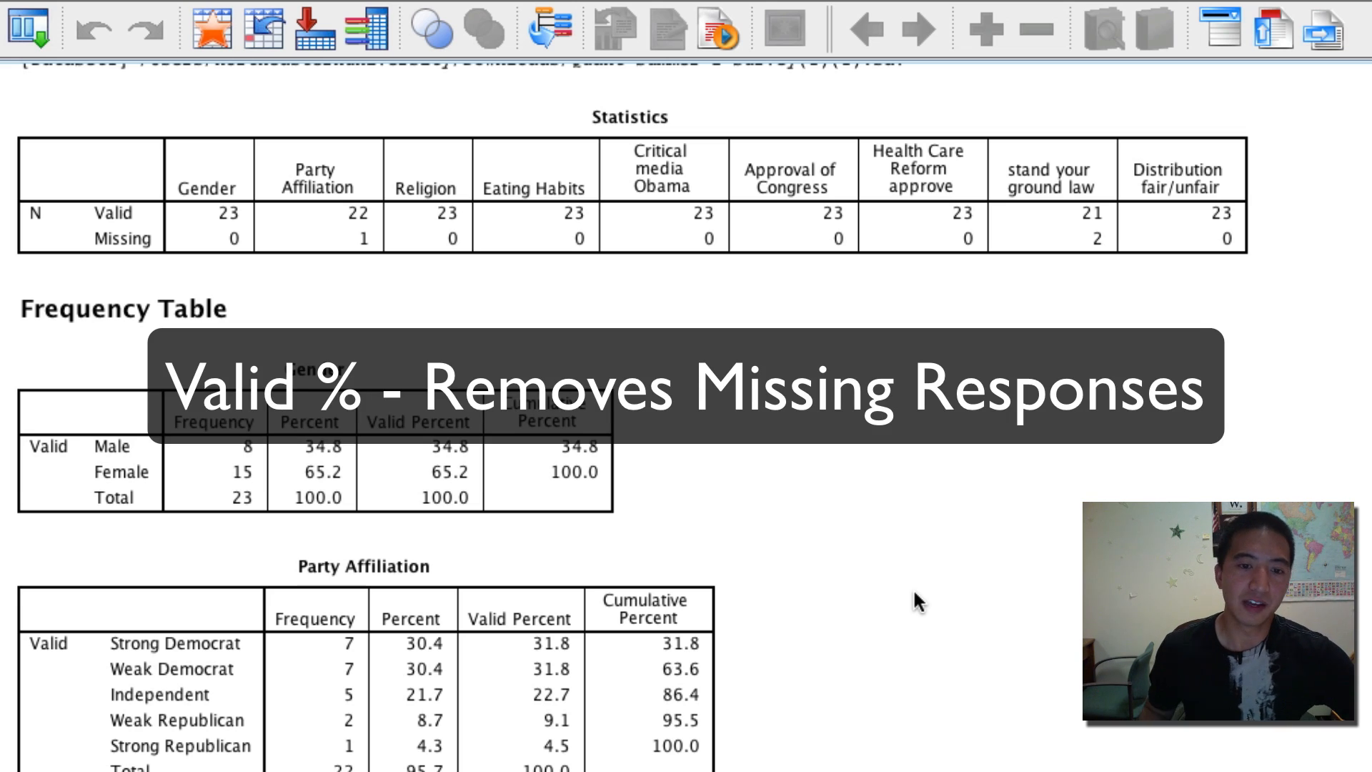
click(618, 675)
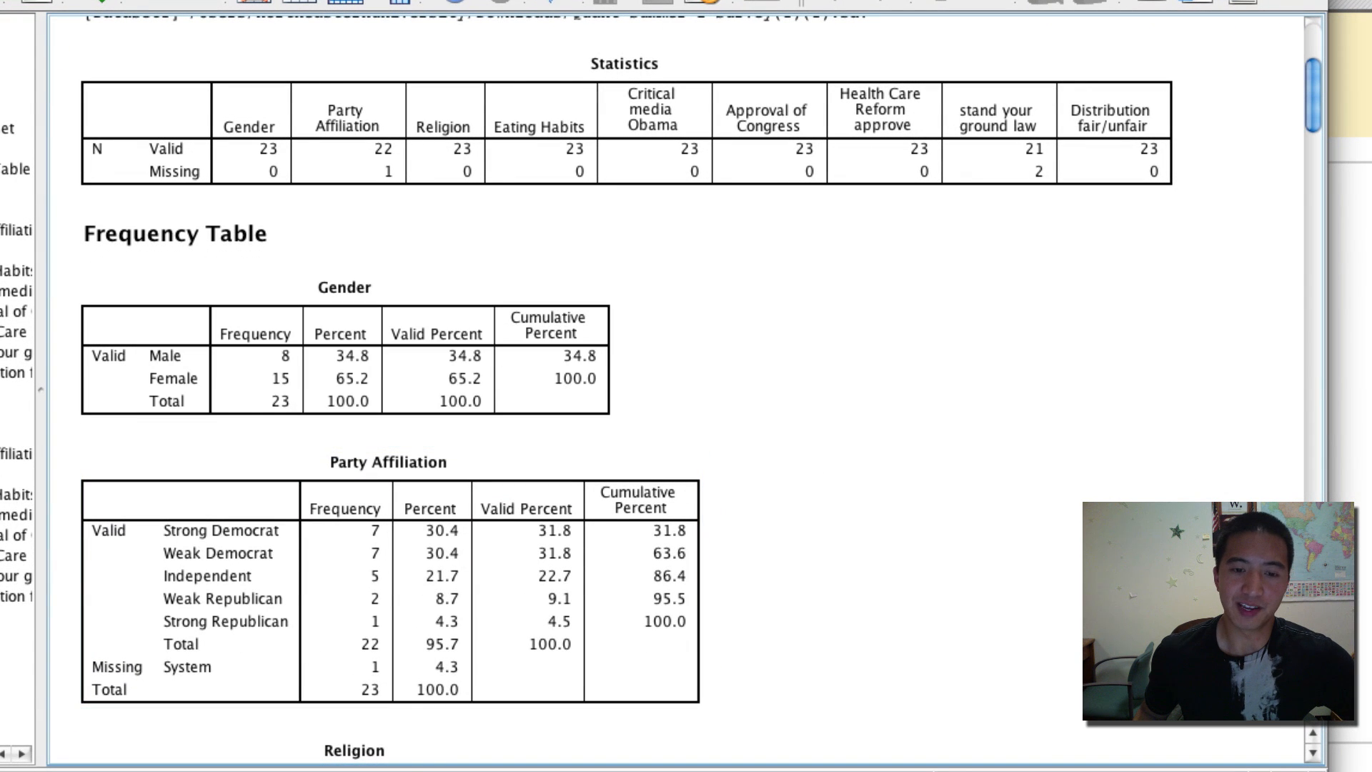
click(437, 700)
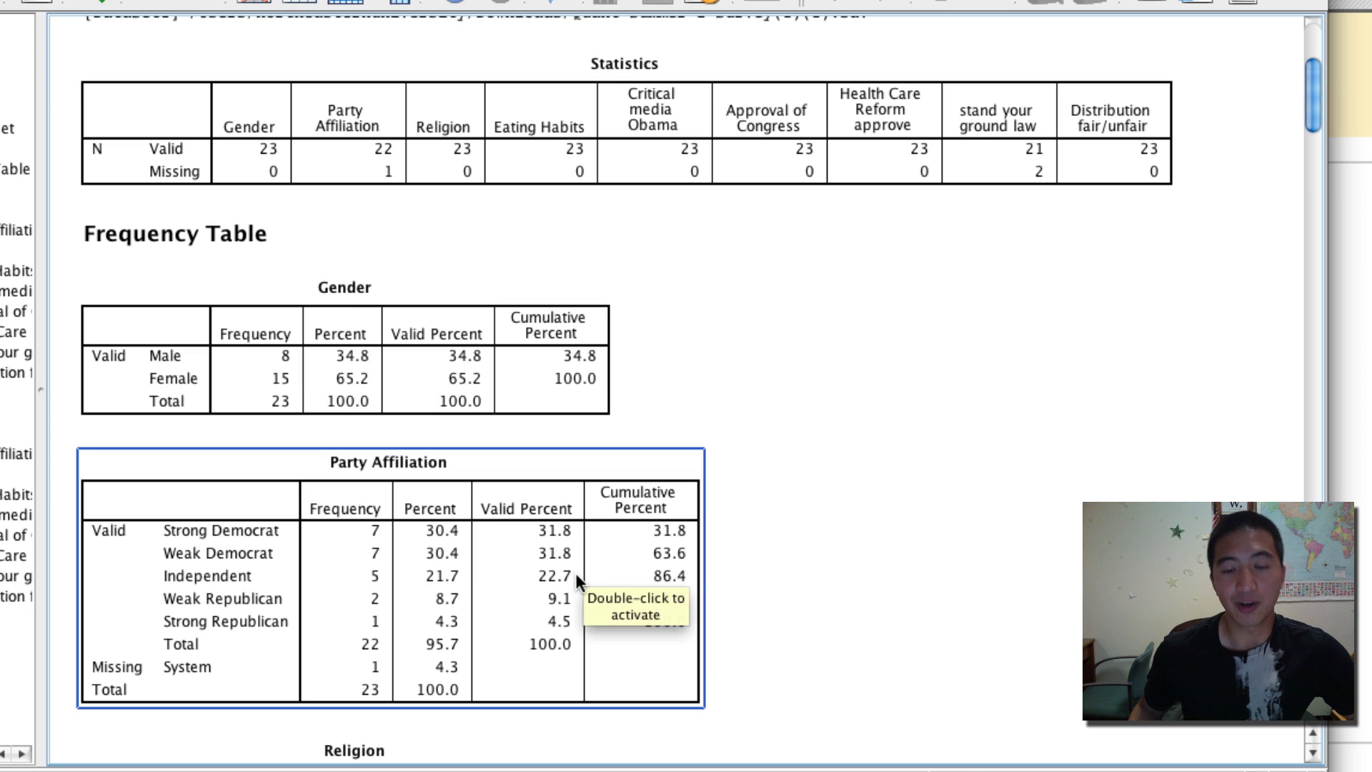
- Return to the survey data and start a Descriptives analysis with Age as its first variable
click(1223, 422)
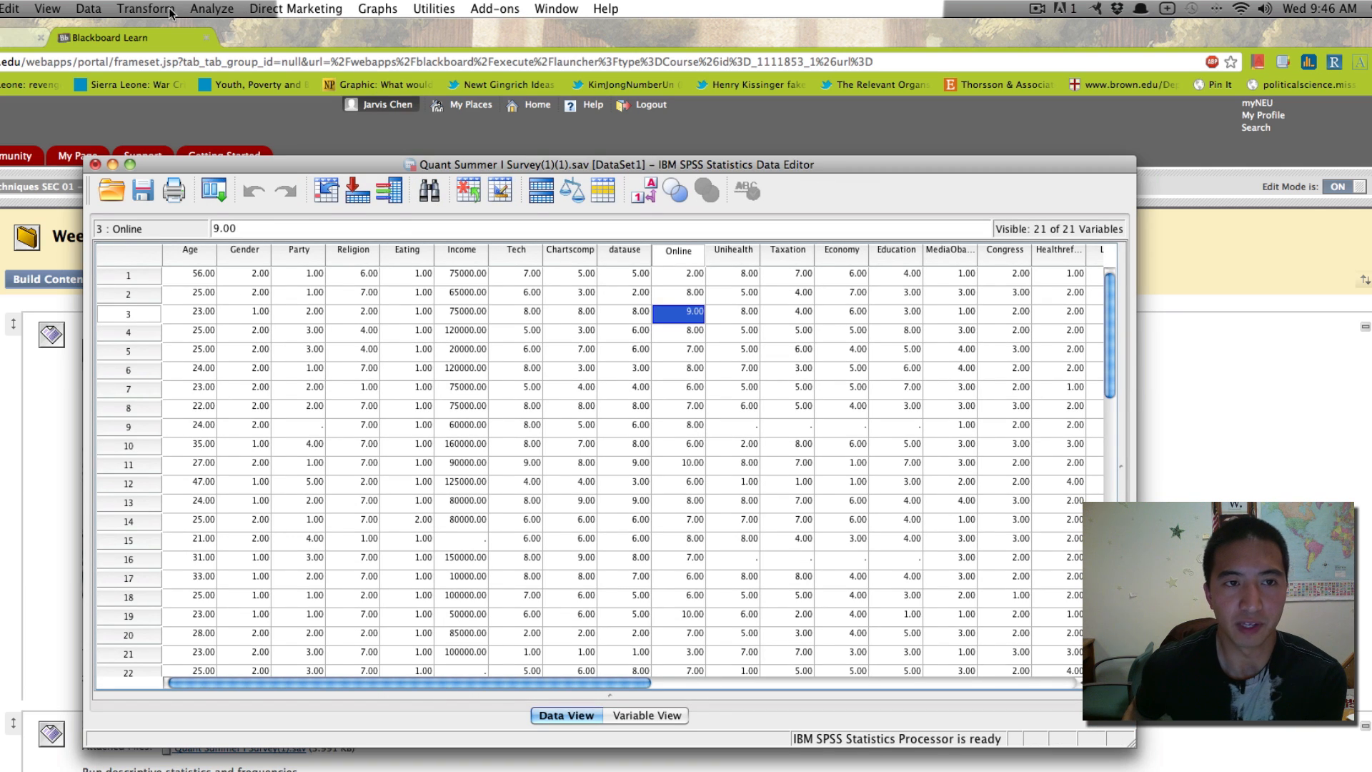
click(211, 9)
mouse_move(216, 44)
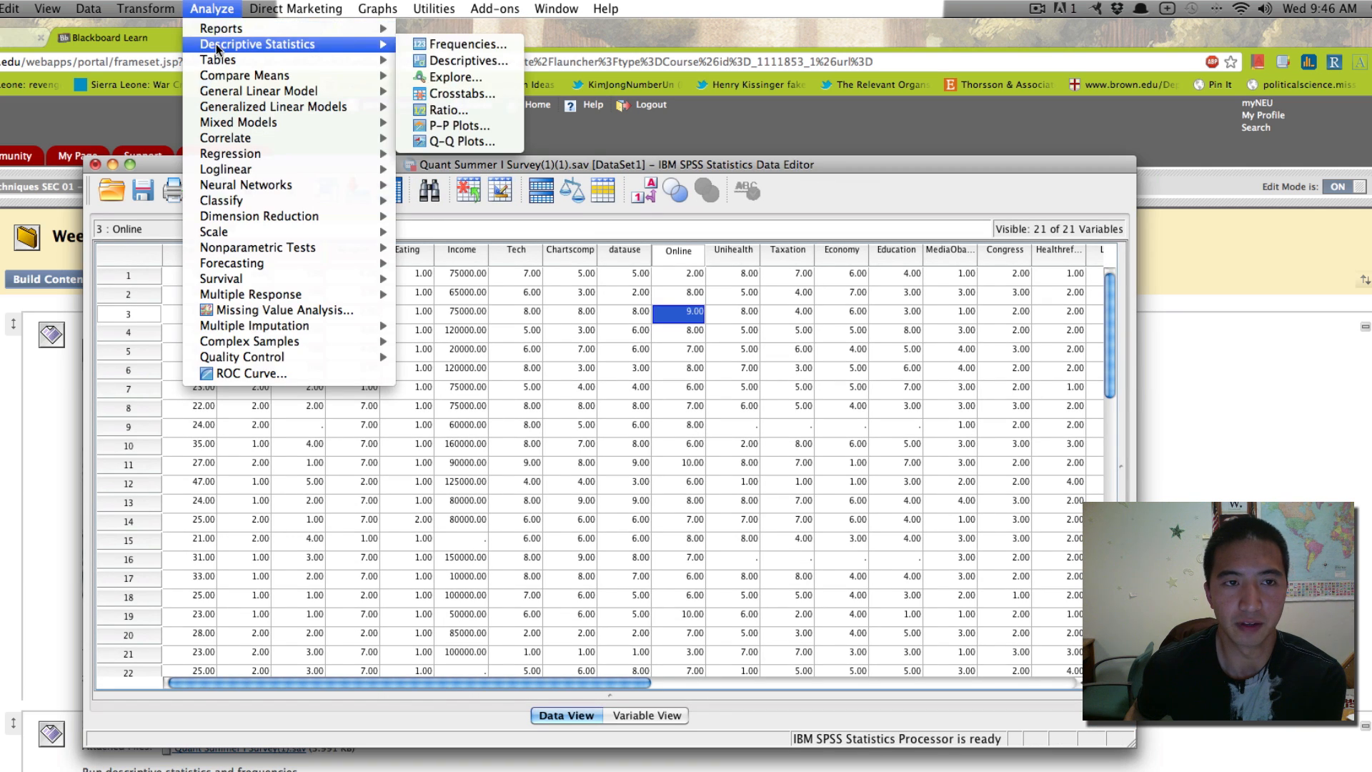
click(480, 61)
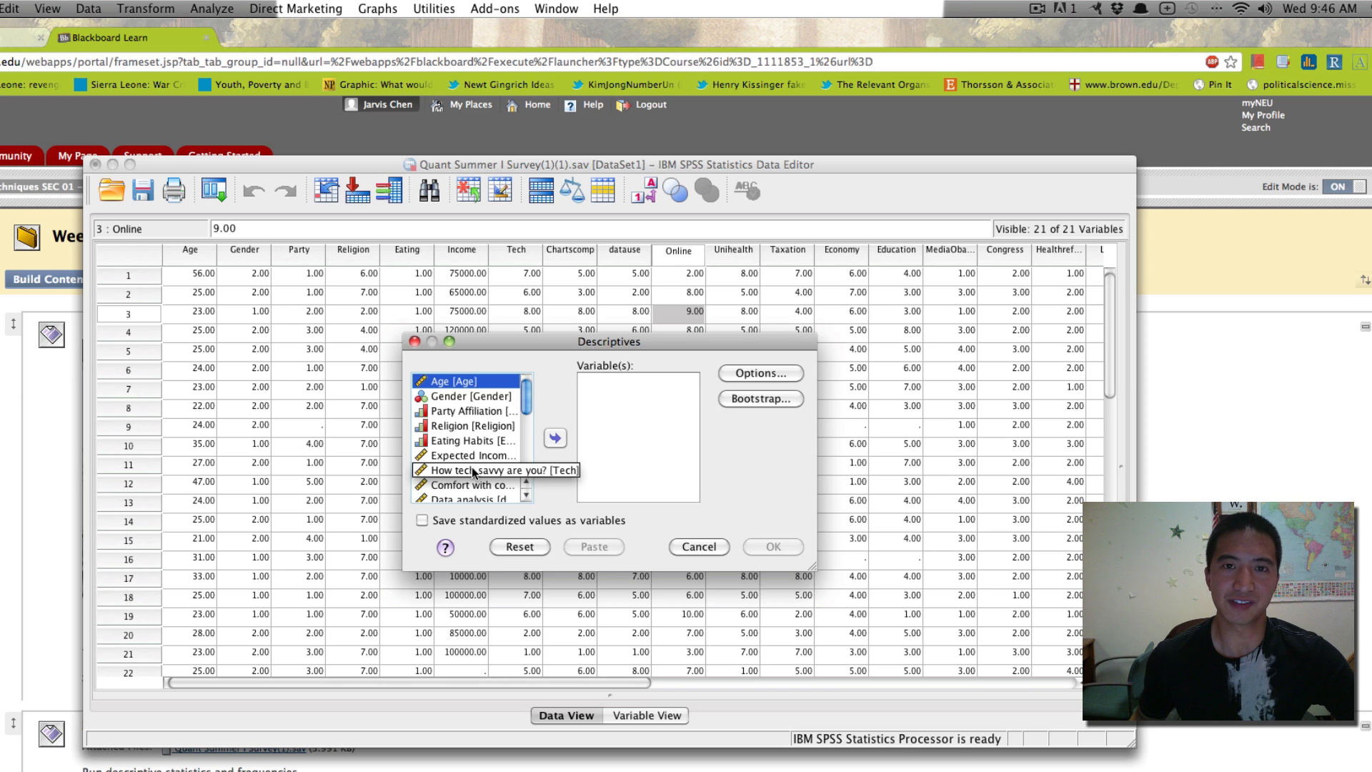
click(551, 442)
- Add the scale variables from Expected Income through Education reform, plus How liberal are you?, to the Descriptives analysis
click(500, 441)
scroll(500, 443, down, 4)
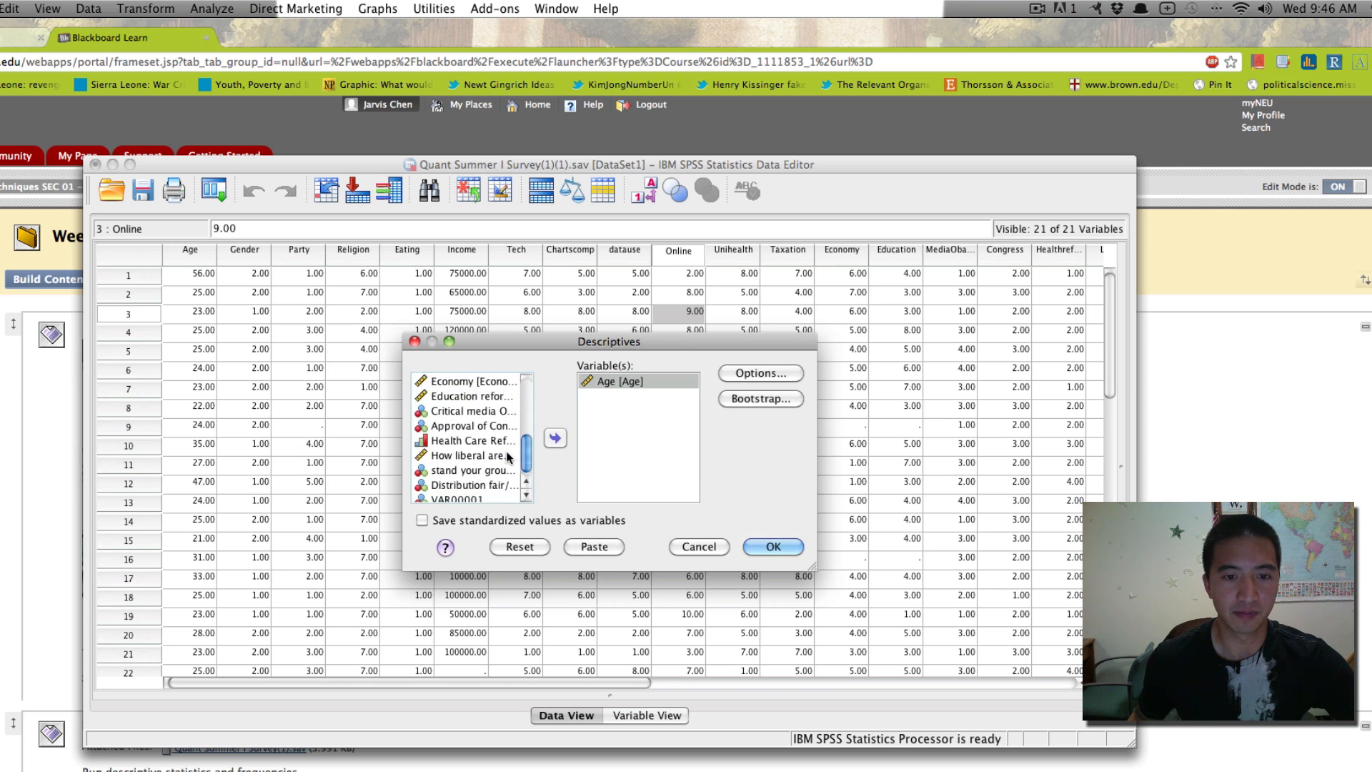
scroll(482, 443, up, 5)
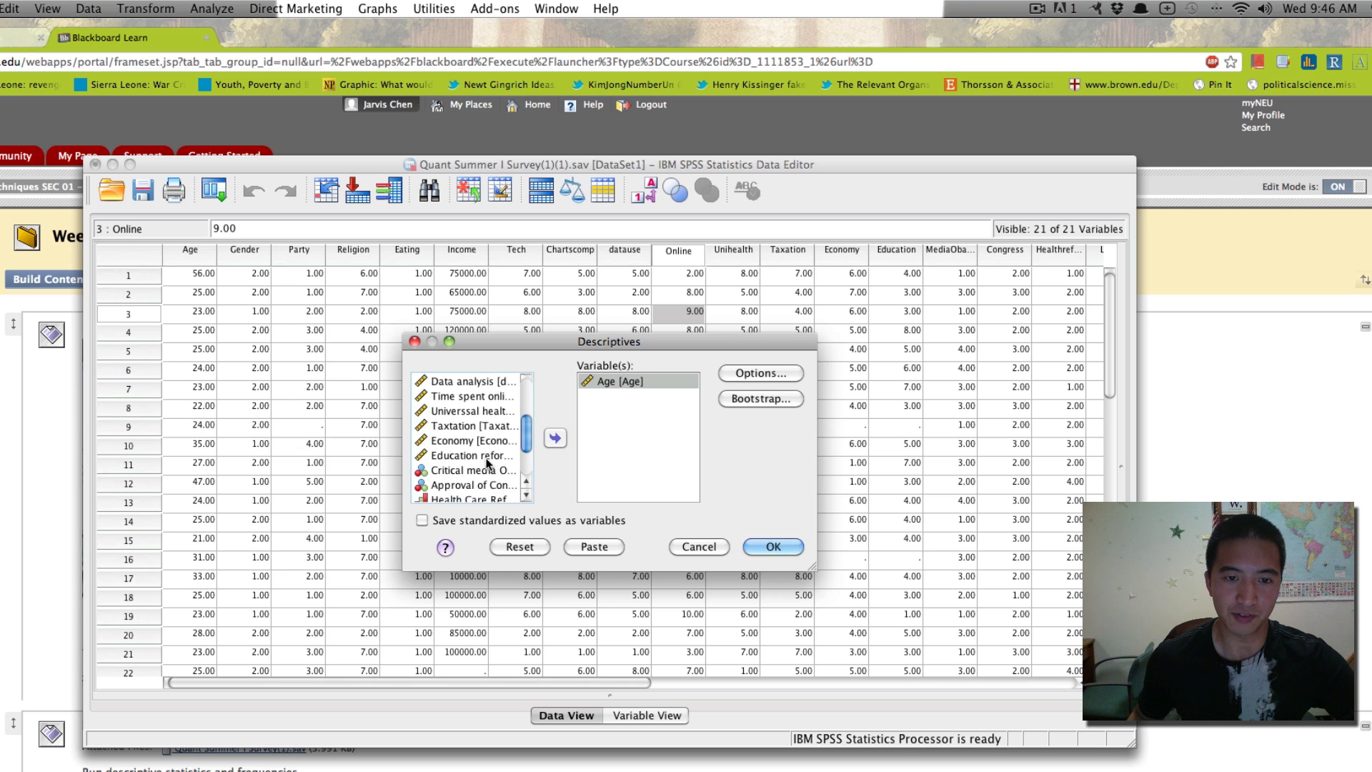
scroll(486, 465, down, 3)
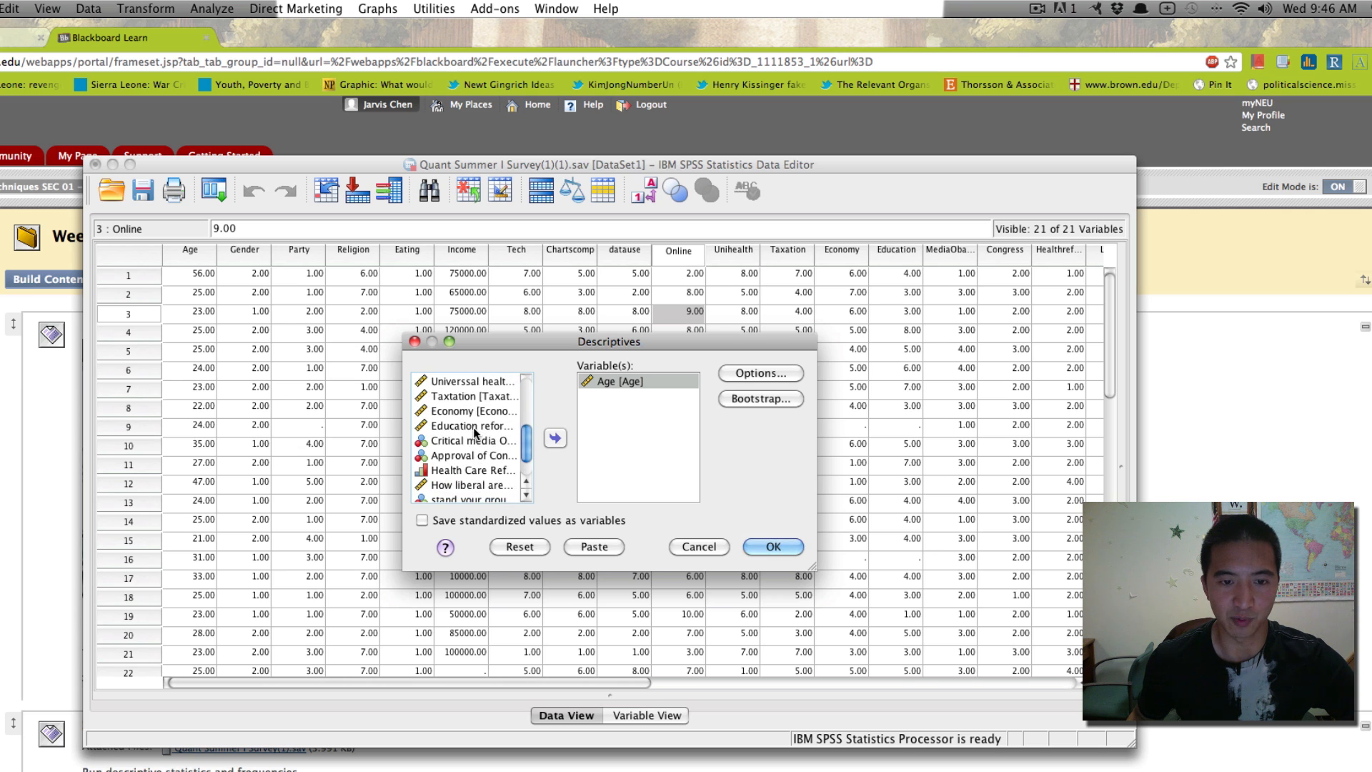
shift+click(475, 425)
click(554, 439)
click(473, 465)
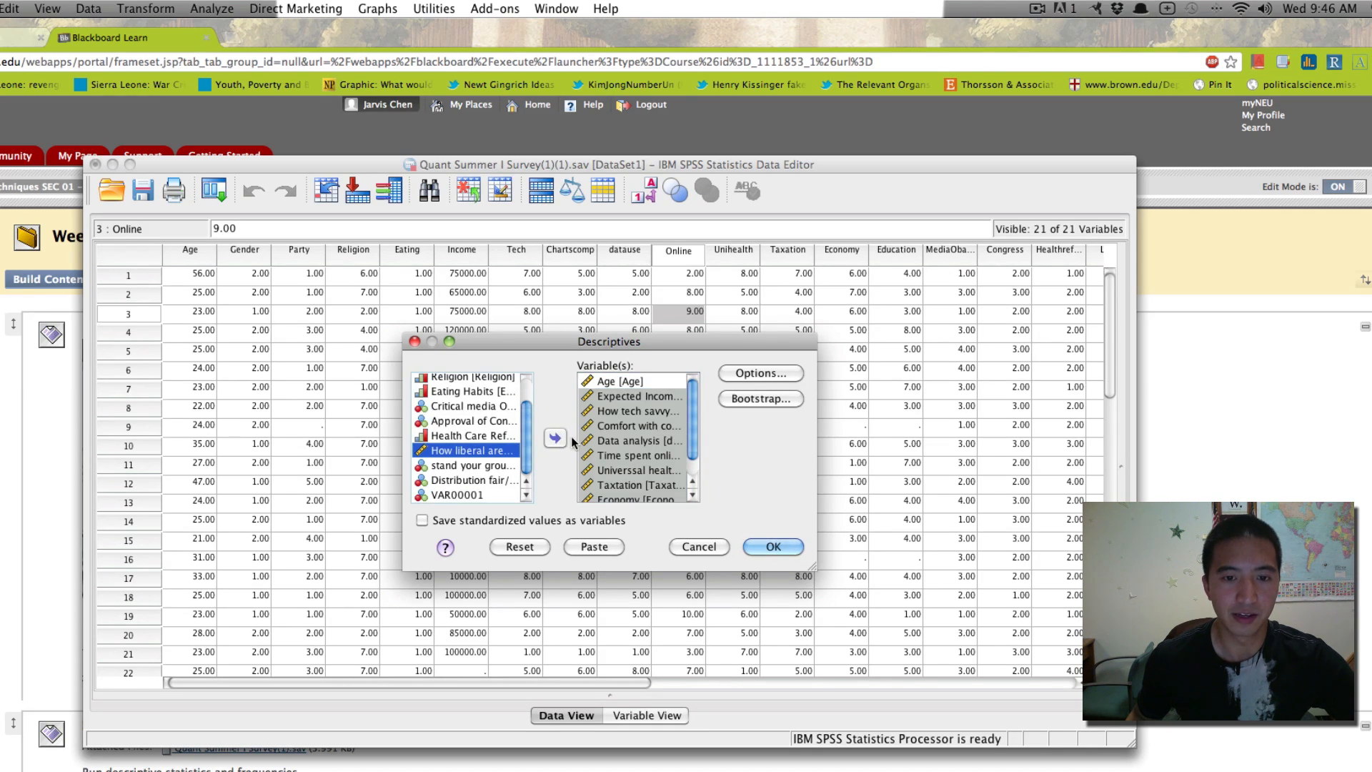
click(556, 438)
scroll(493, 439, up, 2)
scroll(636, 436, up, 3)
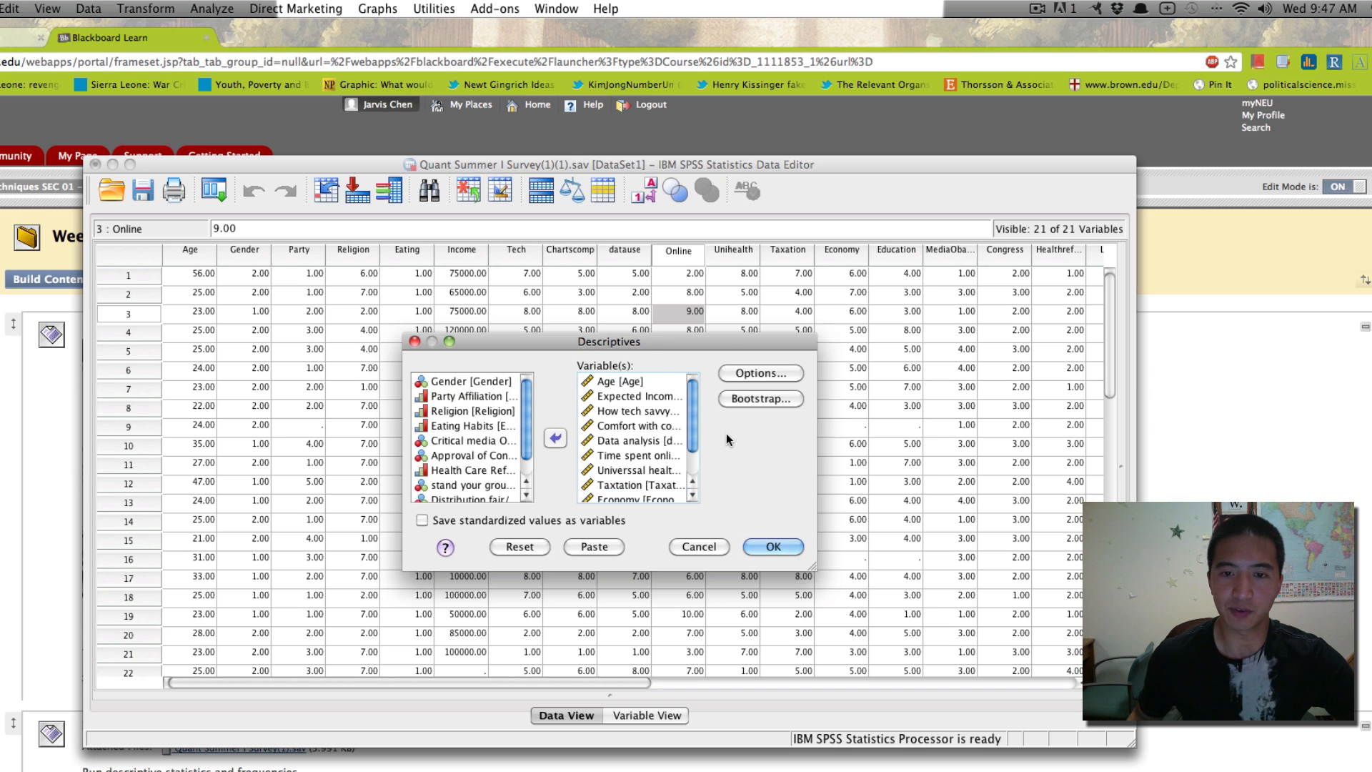
- Include variance and range in the Descriptives statistics alongside the default ones and run the analysis
click(739, 370)
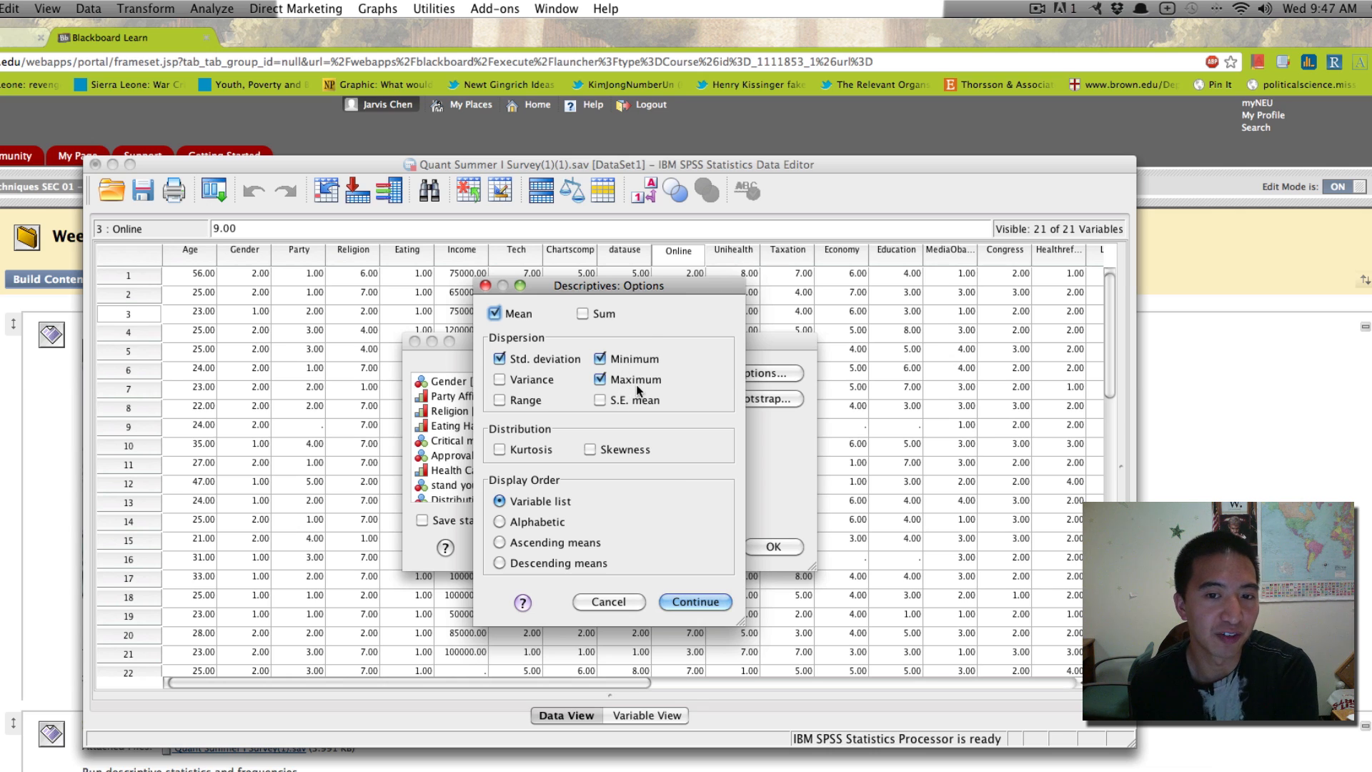
click(519, 381)
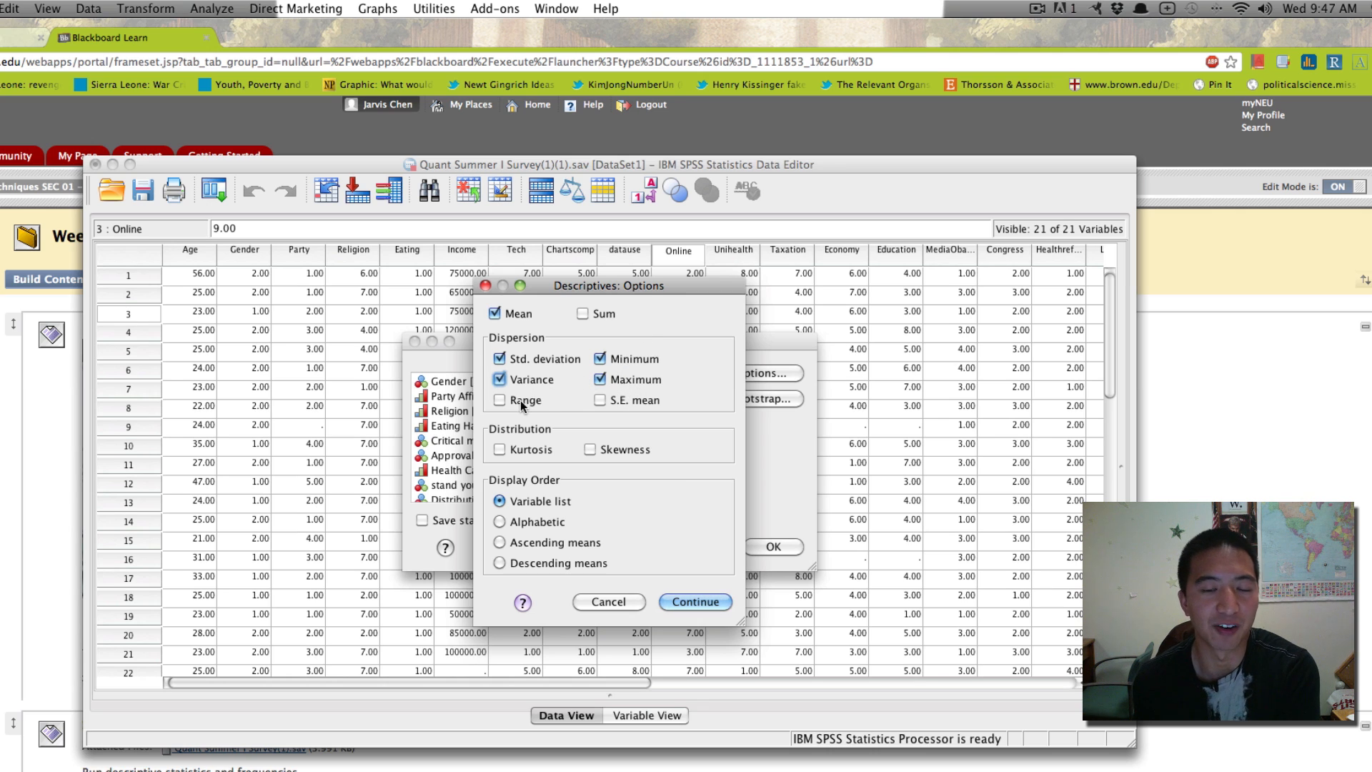
click(521, 403)
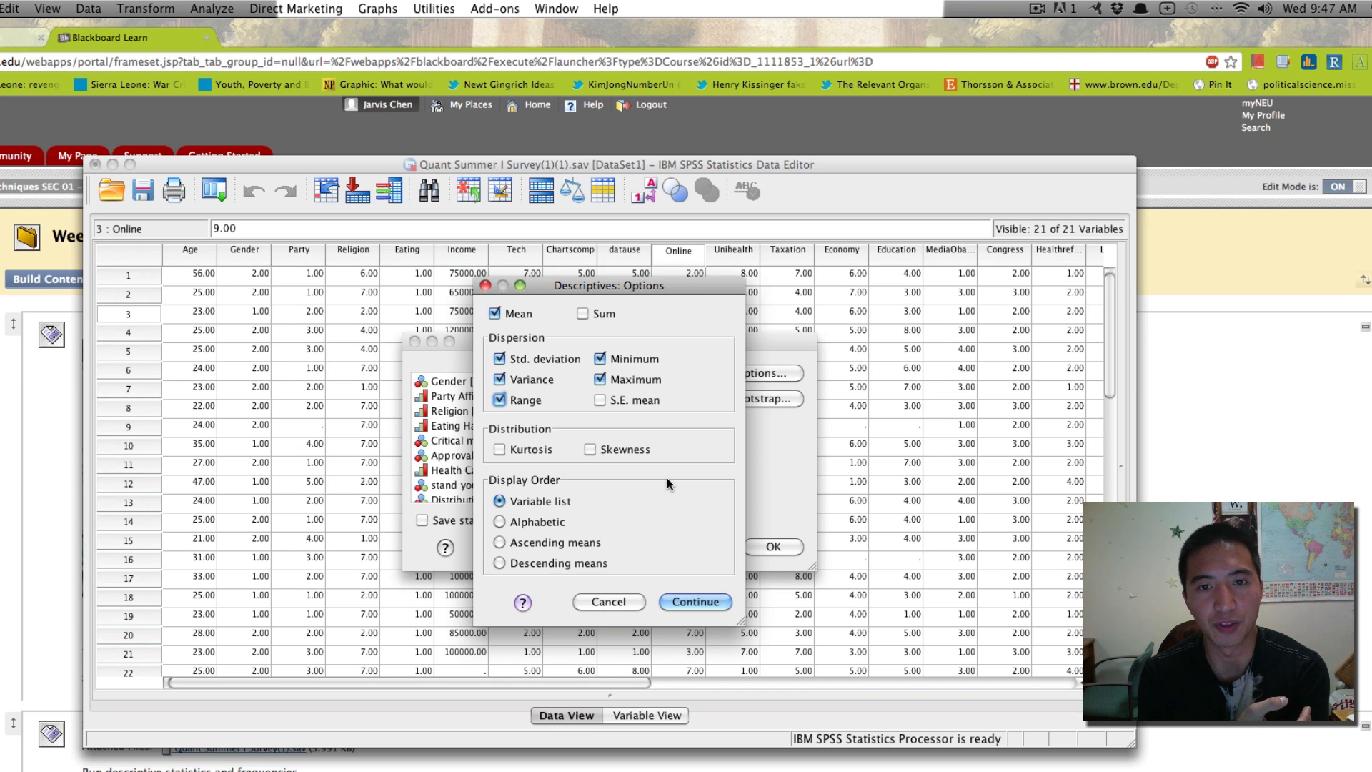
click(696, 601)
click(779, 548)
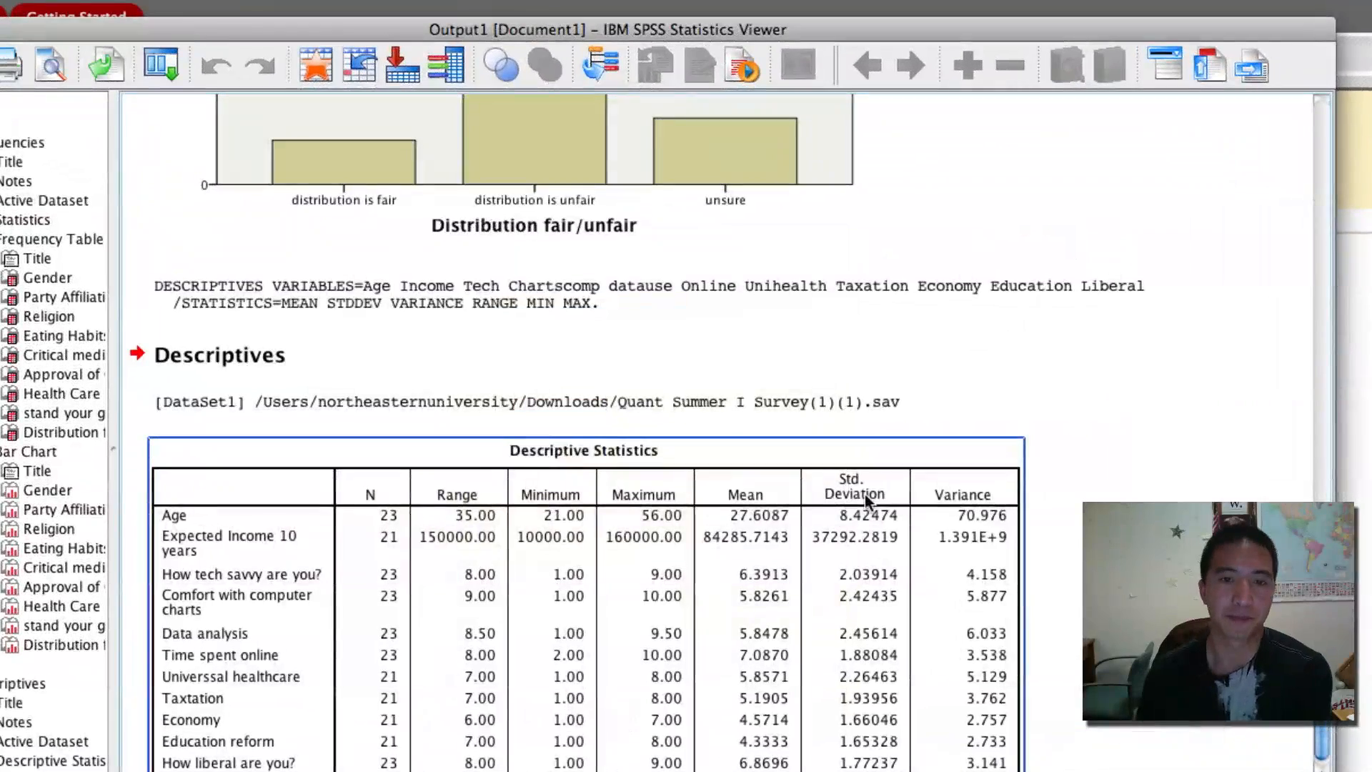
- Review the Descriptive Statistics table, including the standard deviations, and compare it with the earlier frequency tables such as Party Affiliation
scroll(1170, 419, down, 2)
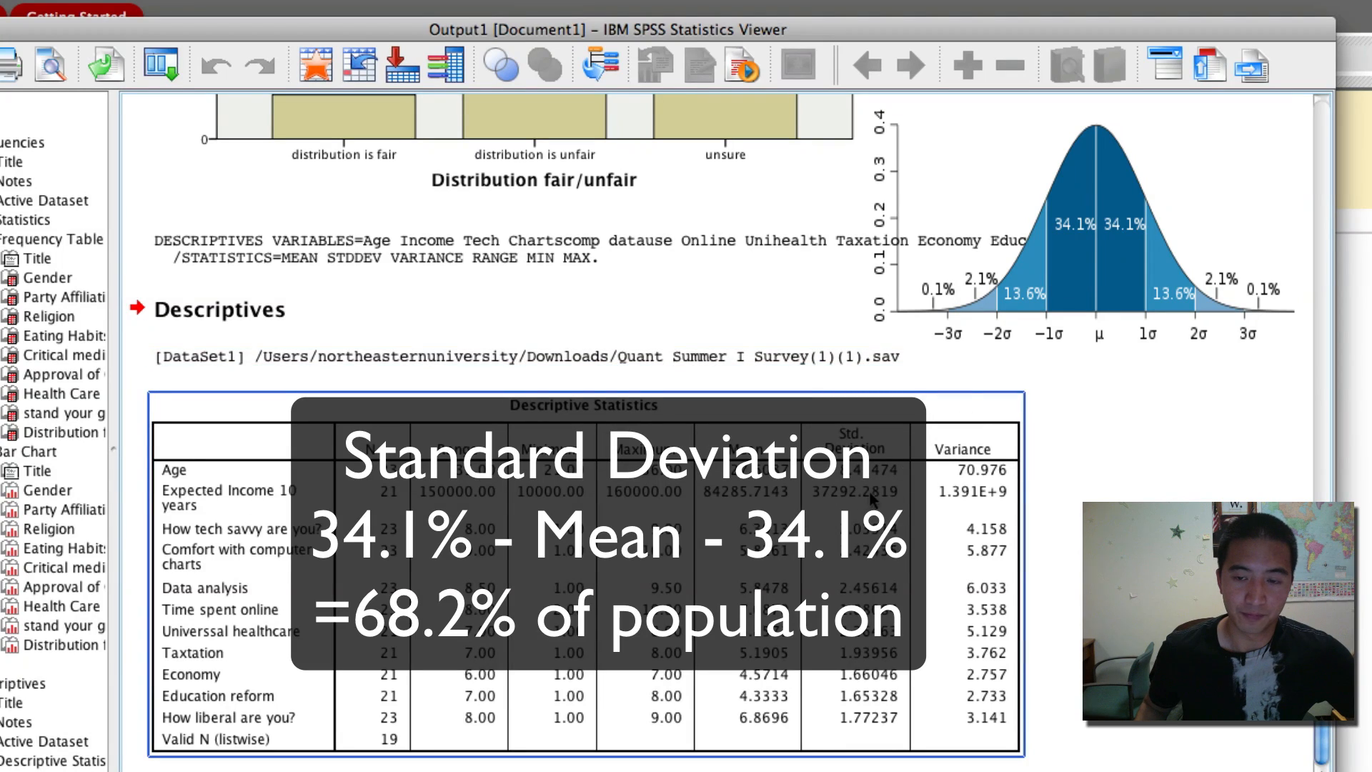
click(1064, 477)
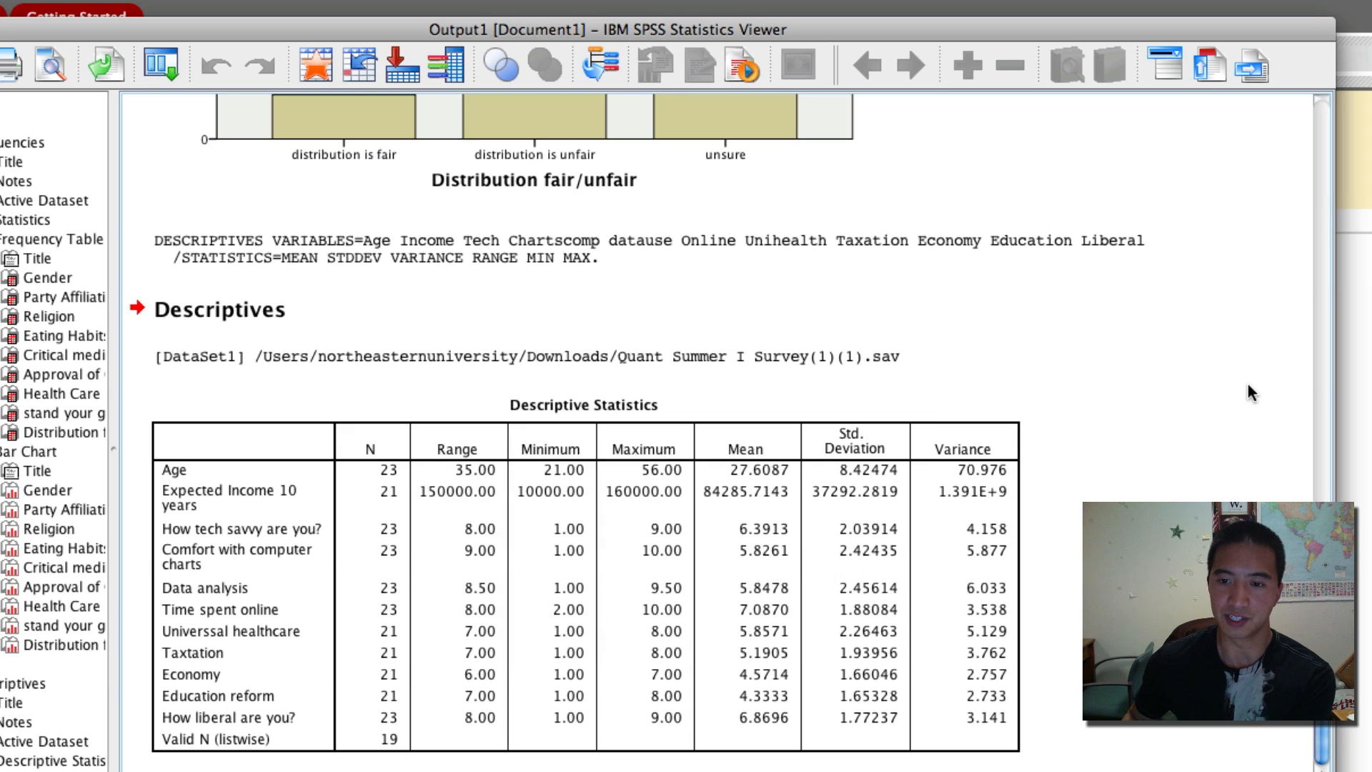
scroll(1244, 386, up, 15)
scroll(1243, 393, up, 10)
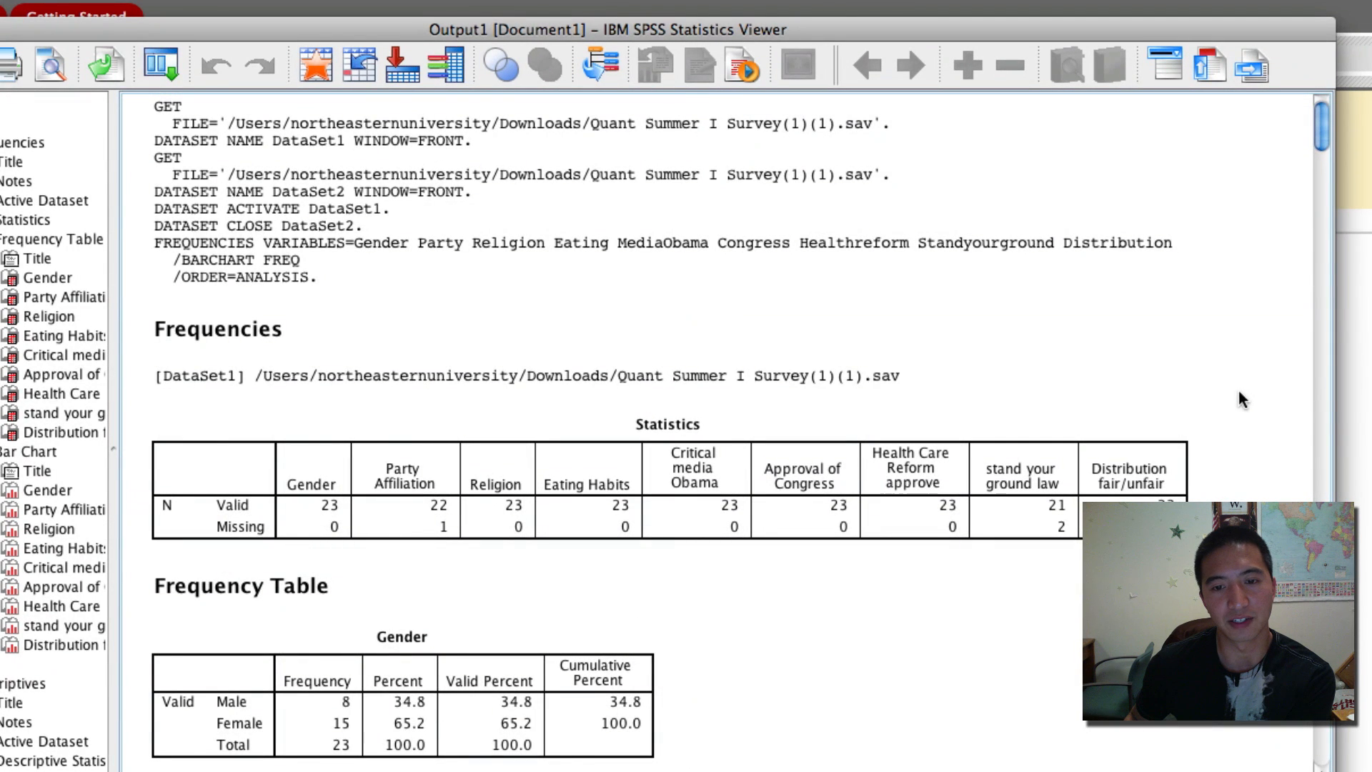
click(674, 498)
scroll(671, 491, down, 10)
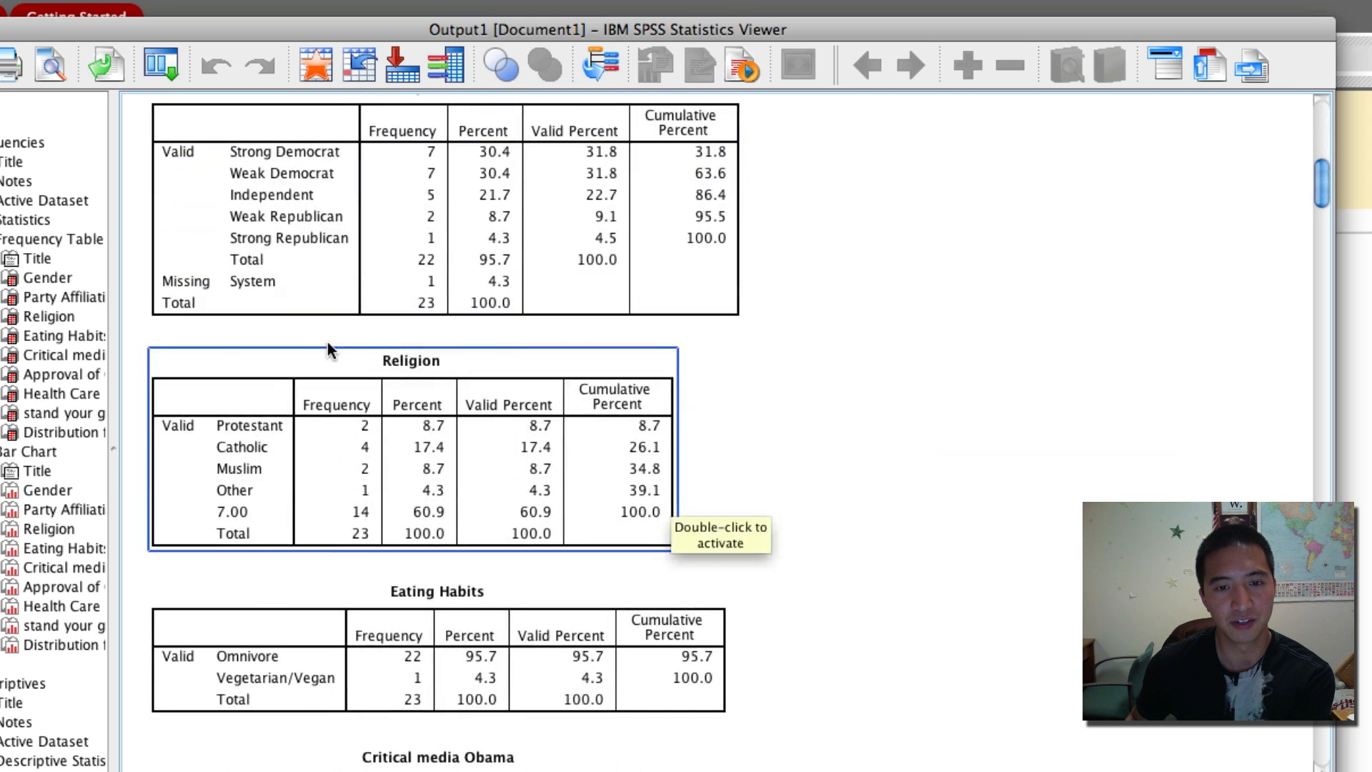
click(363, 237)
click(834, 352)
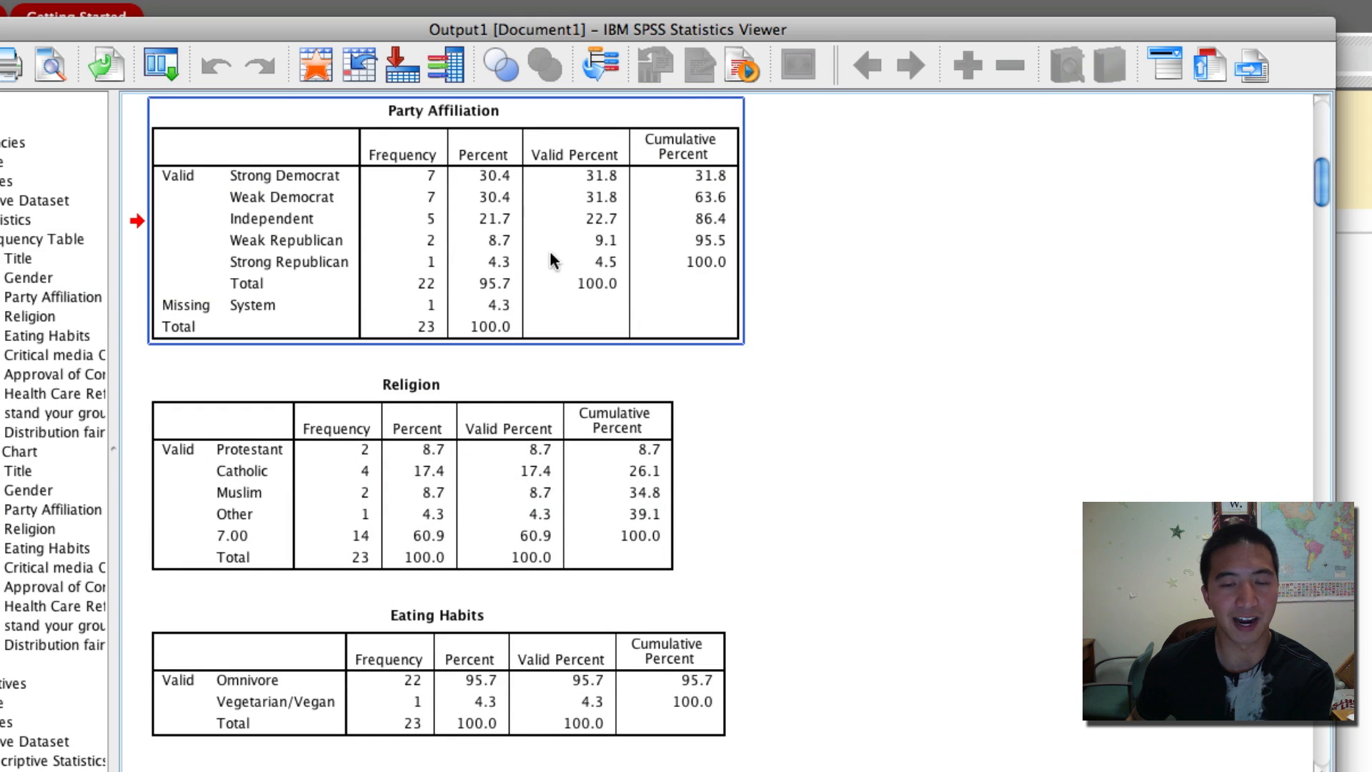
- Look over the stand your ground law and Distribution fair/unfair bar charts and return to the Descriptive Statistics table
scroll(776, 334, down, 3)
scroll(775, 334, down, 15)
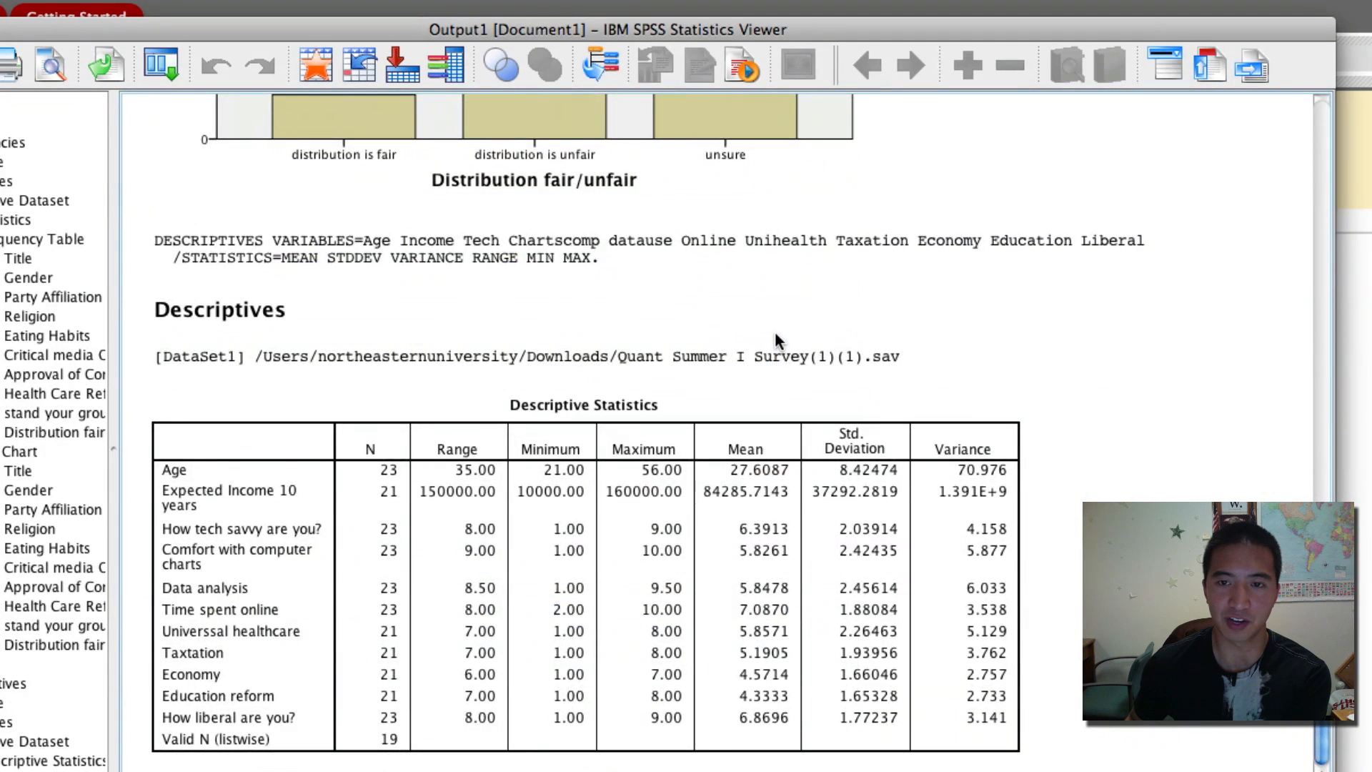
scroll(775, 334, up, 10)
click(775, 336)
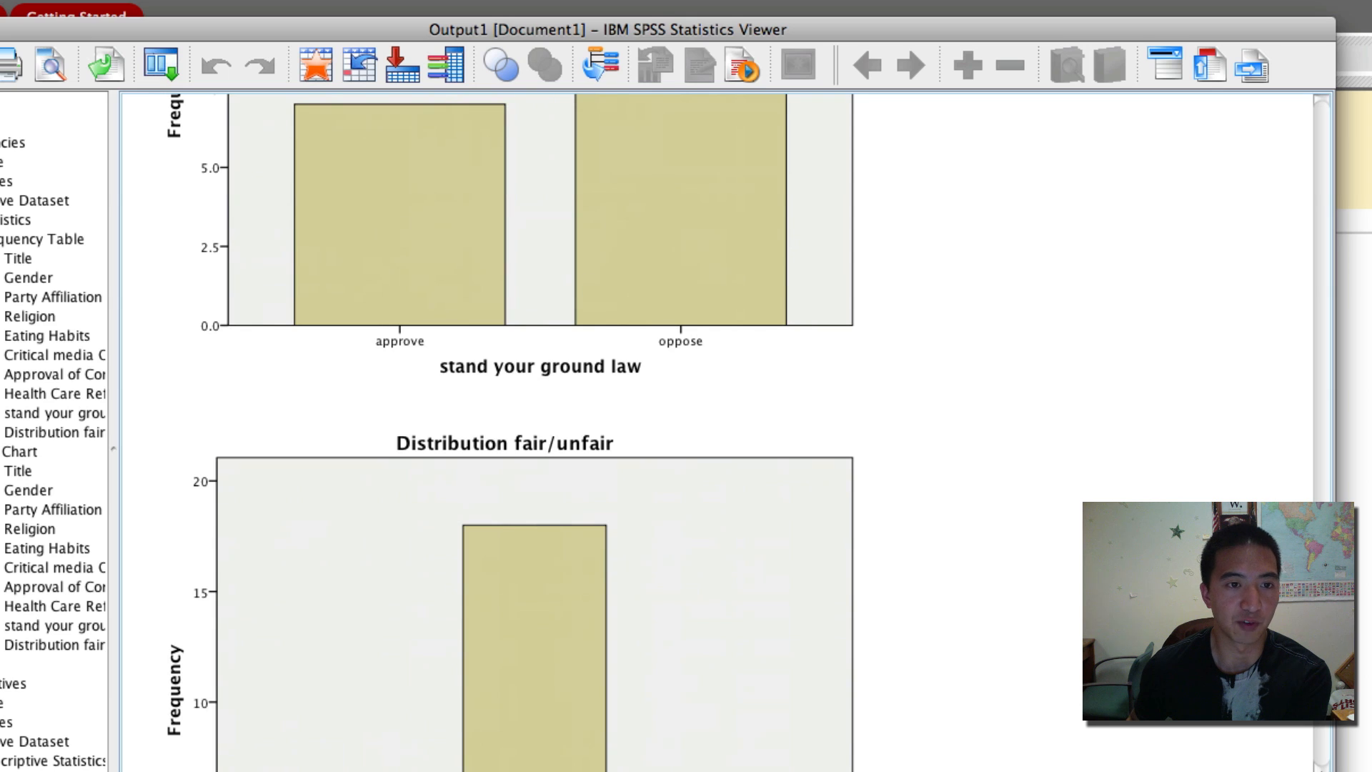
scroll(715, 429, down, 17)
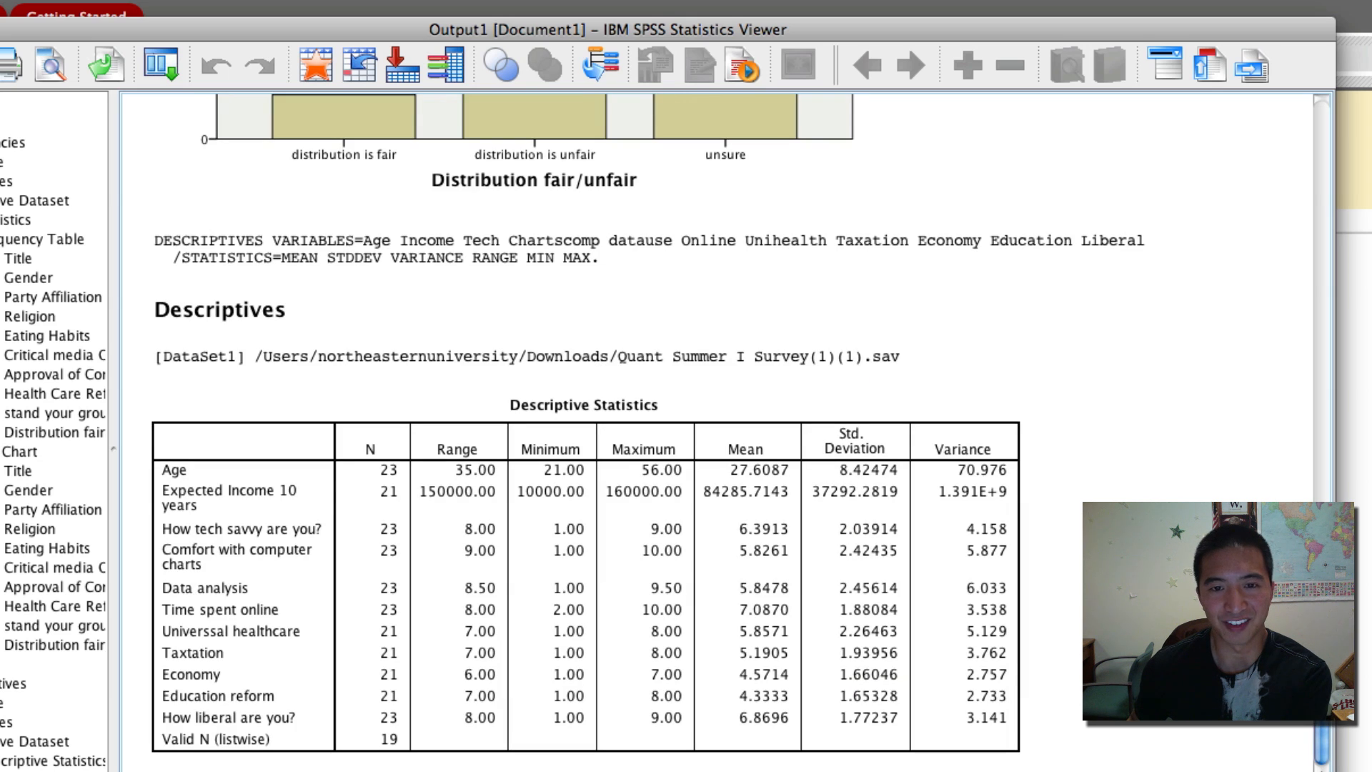